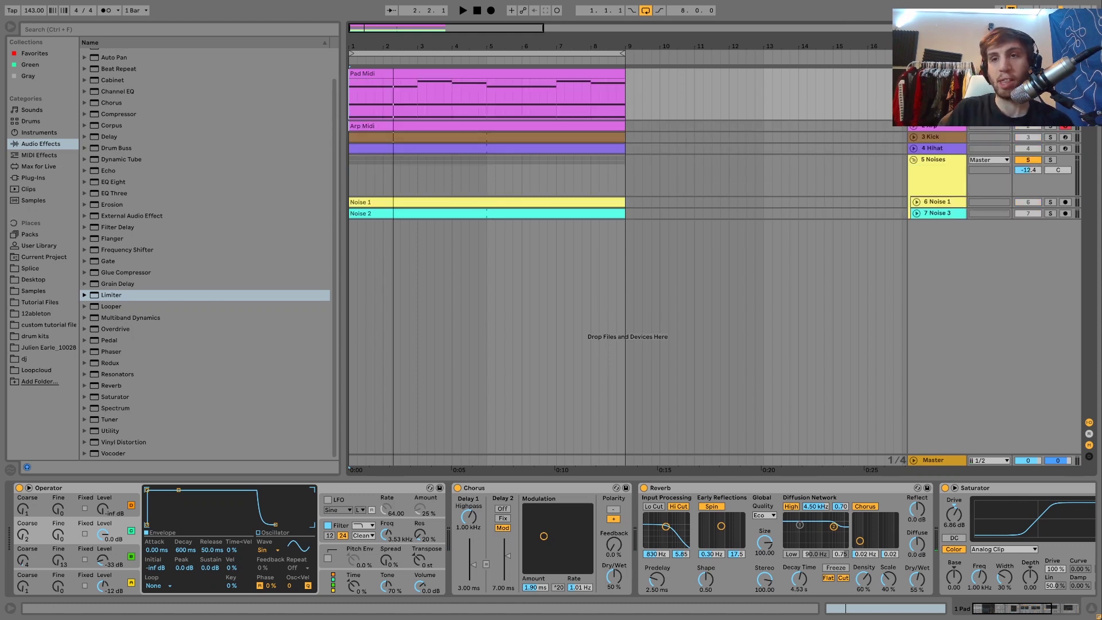
Open the Pad Midi clip and select its low C#3–G#3 notes in bars 1–2, then the upper G#4–A4 notes in bars 3–4.
{"action": "key", "text": "space"}
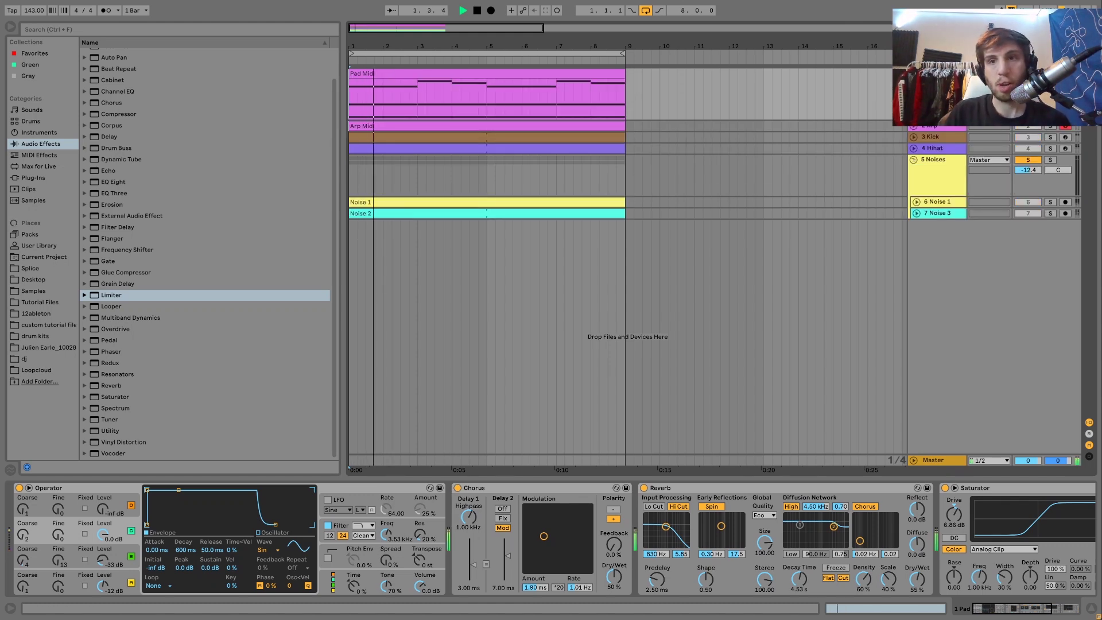
{"action": "left_click", "coordinate": [577, 73]}
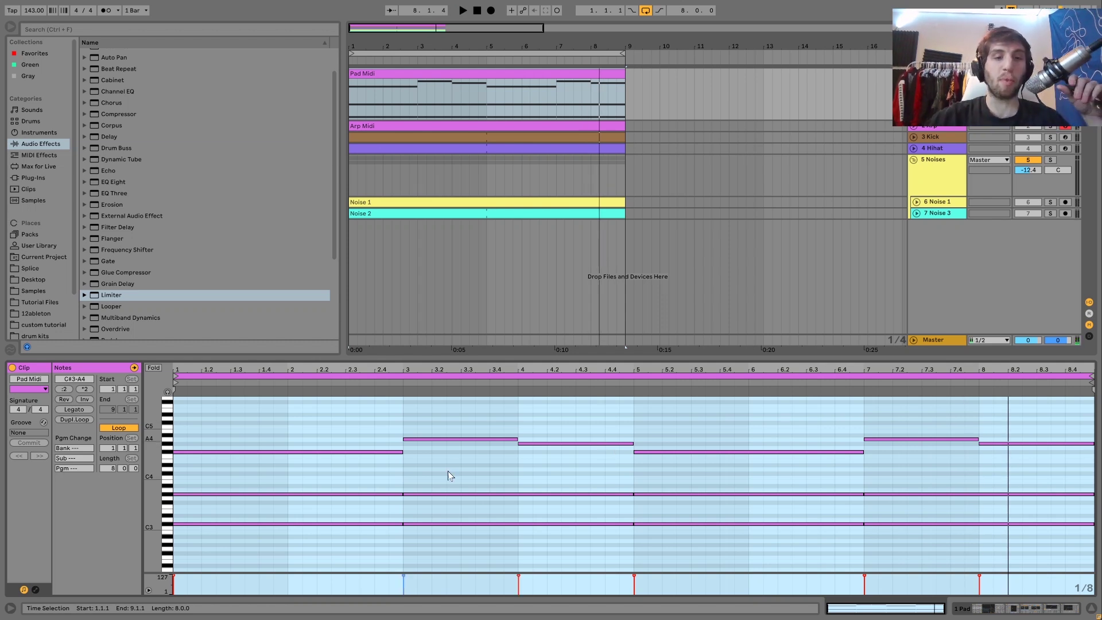
{"action": "left_click_drag", "start_coordinate": [320, 487], "coordinate": [332, 526]}
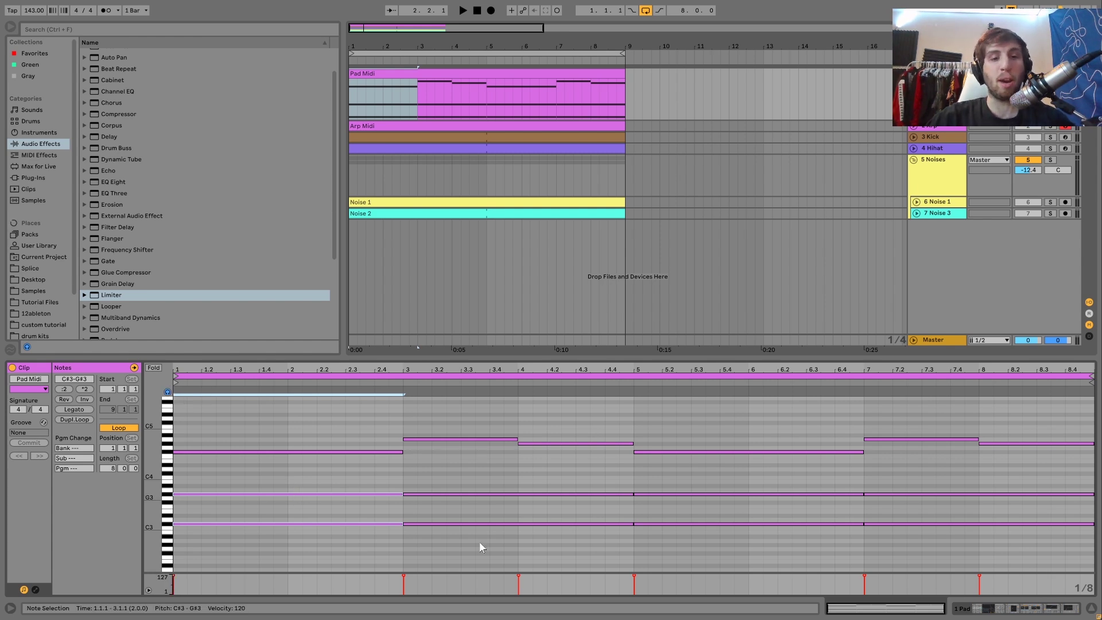
{"action": "left_click", "coordinate": [364, 452]}
{"action": "left_click_drag", "start_coordinate": [473, 473], "coordinate": [547, 419]}
Play back the Pad Midi loop to hear its sustained chords and upper-note changes.
{"action": "key", "text": "space"}
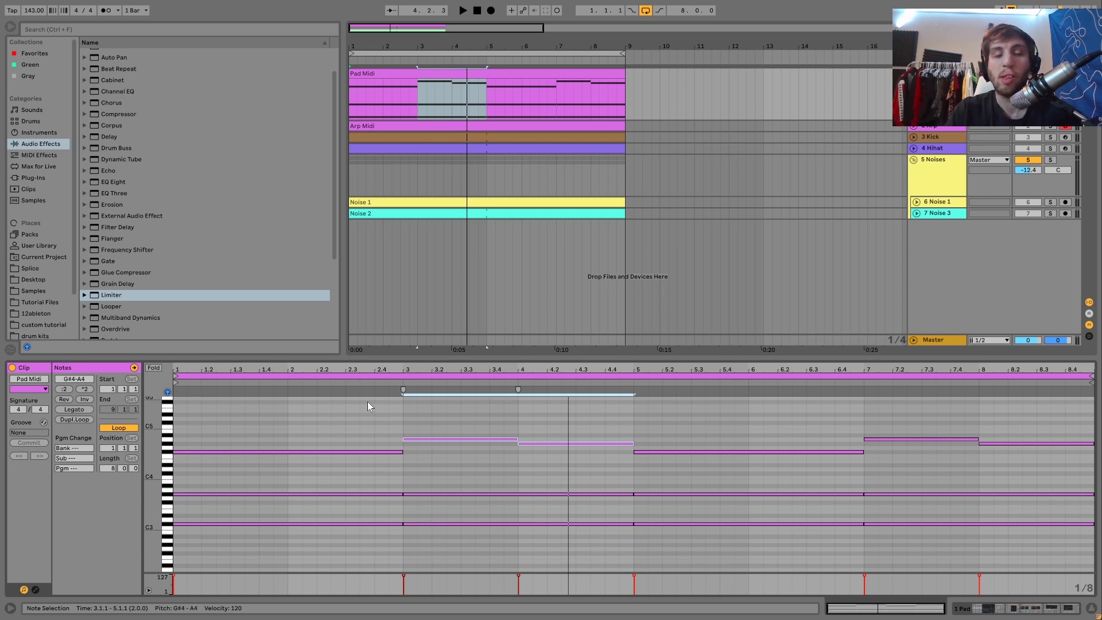
{"action": "key", "text": "space"}
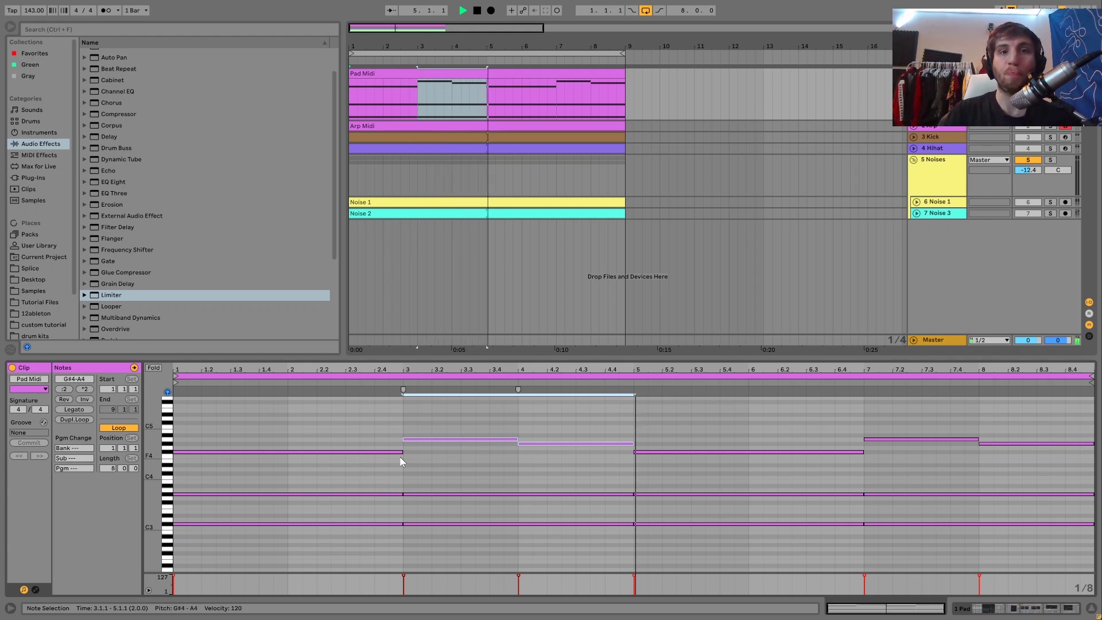
{"action": "key", "text": "space"}
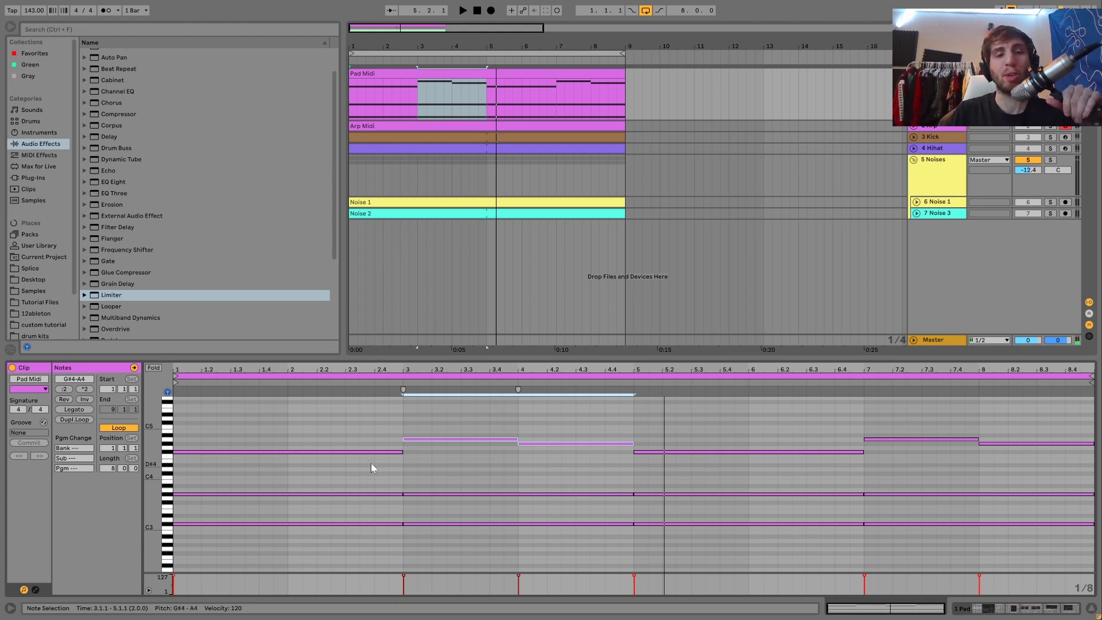
{"action": "key", "text": "space"}
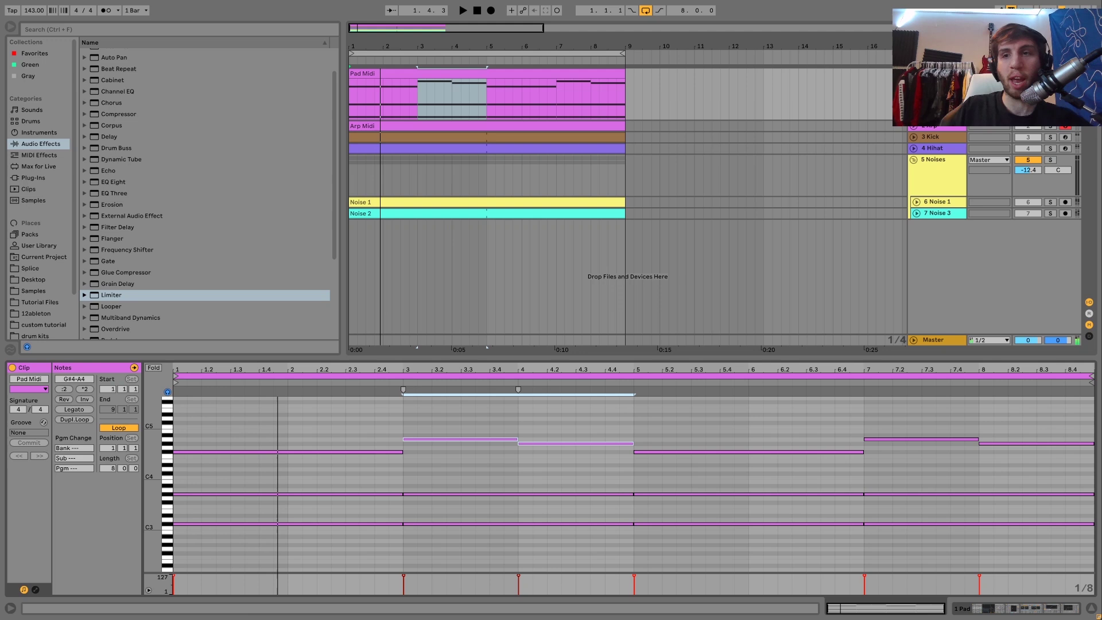
Solo the Arp track and play the loop to hear it with the pad.
{"action": "left_click", "coordinate": [1052, 128]}
{"action": "key", "text": "space"}
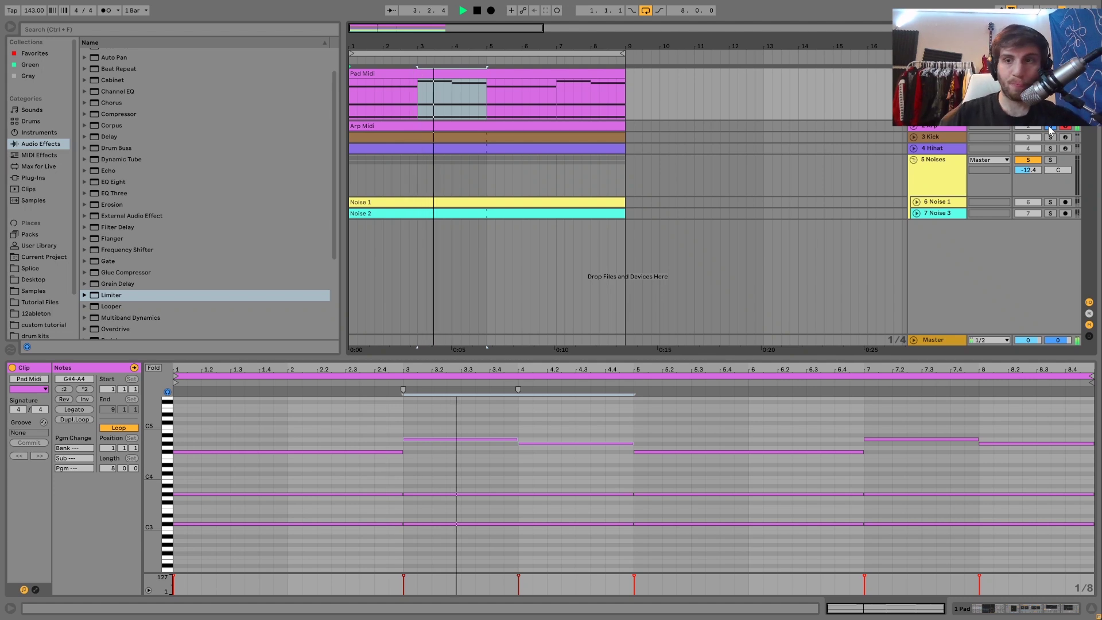
{"action": "key", "text": "space"}
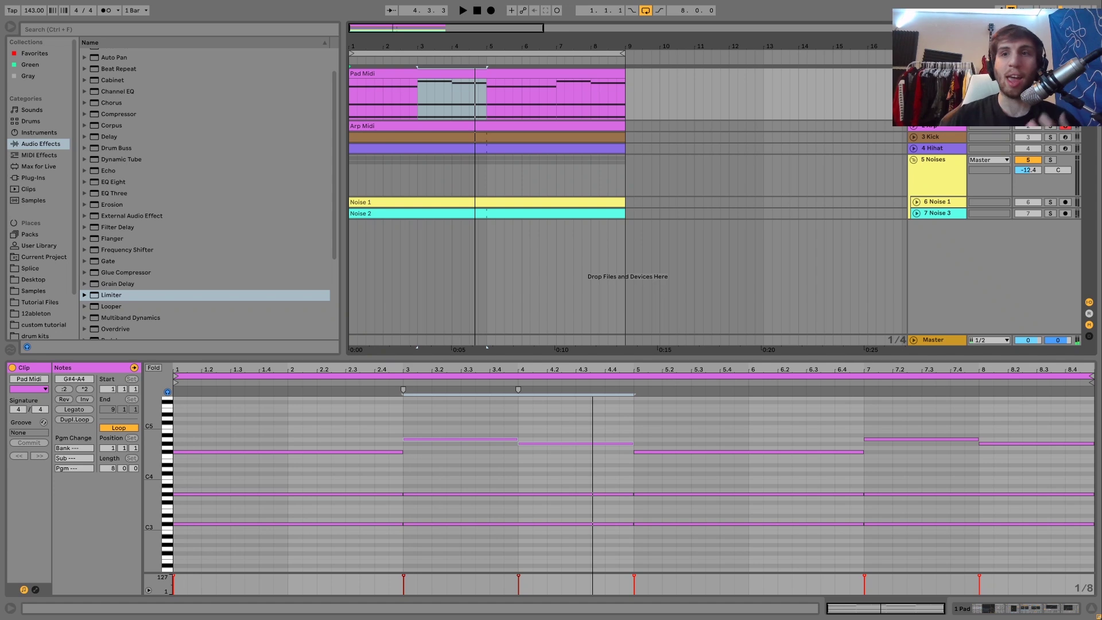
Show the pad track's devices and look through the settings of Operator's oscillators A, B and C.
{"action": "key", "text": "shift+Tab"}
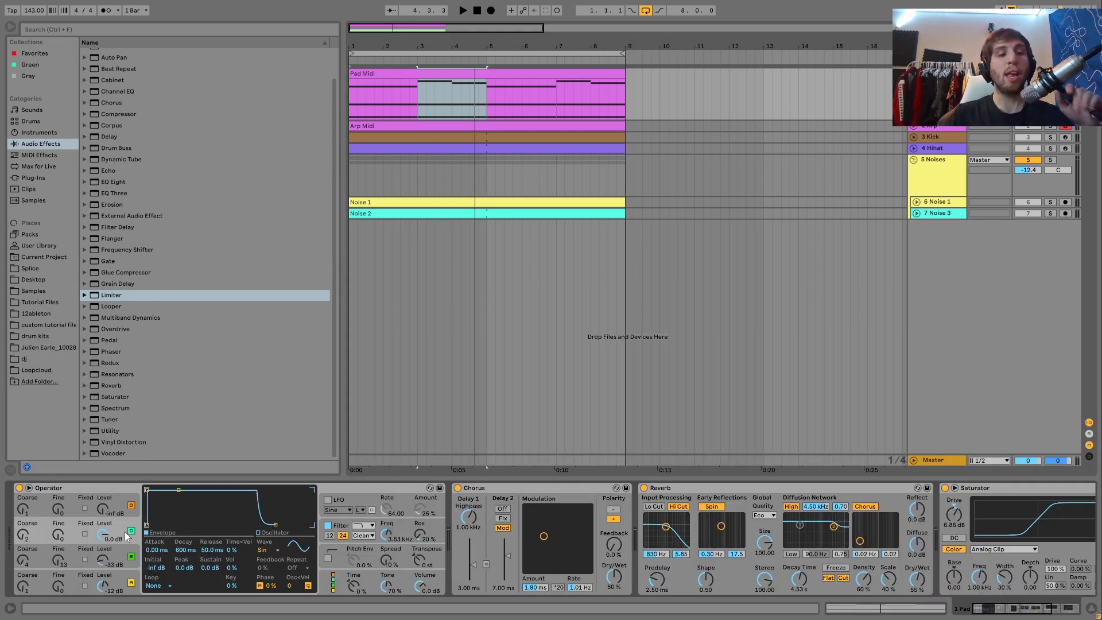
{"action": "left_click", "coordinate": [122, 578]}
{"action": "left_click", "coordinate": [122, 554]}
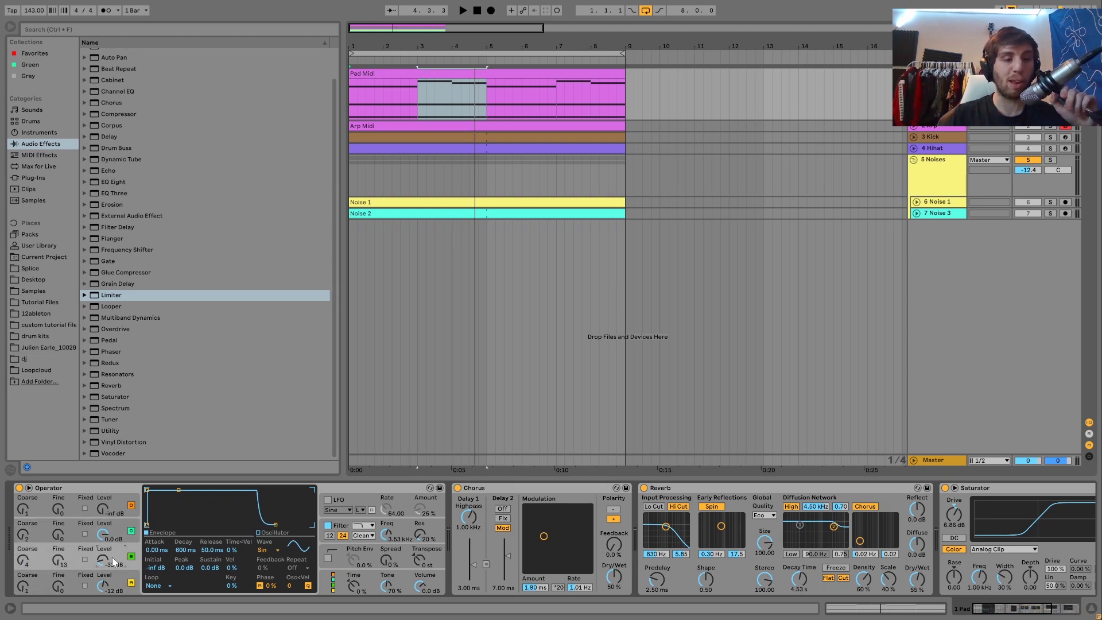
{"action": "left_click", "coordinate": [120, 527]}
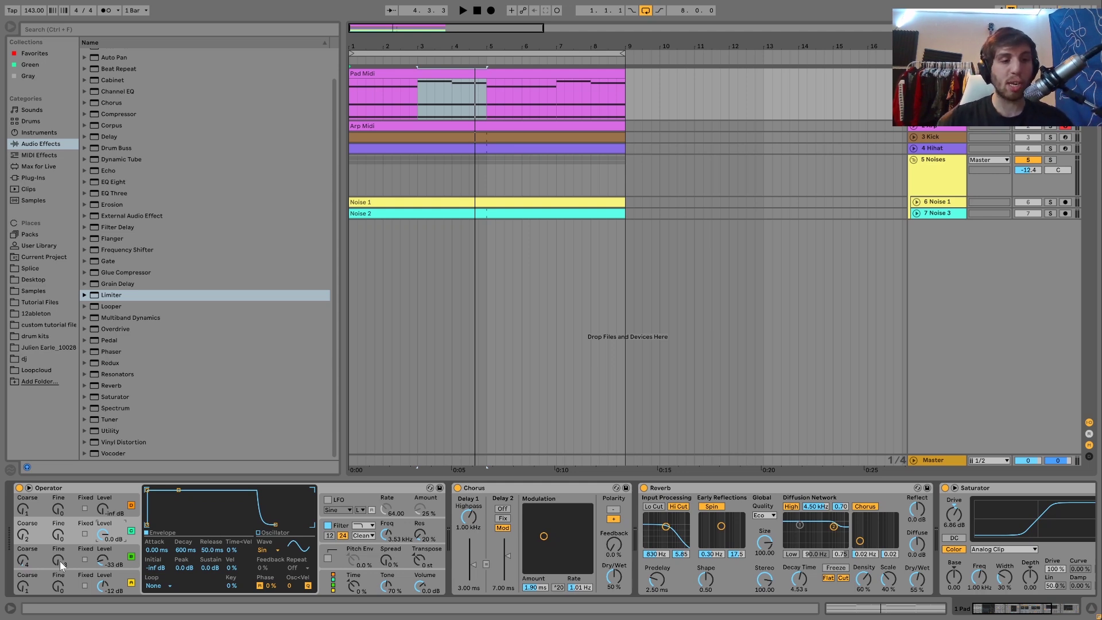
Play the pad and examine the coarse, fine and level settings of Operator's oscillator B.
{"action": "key", "text": "space"}
{"action": "key", "text": "space"}
{"action": "left_click", "coordinate": [27, 558]}
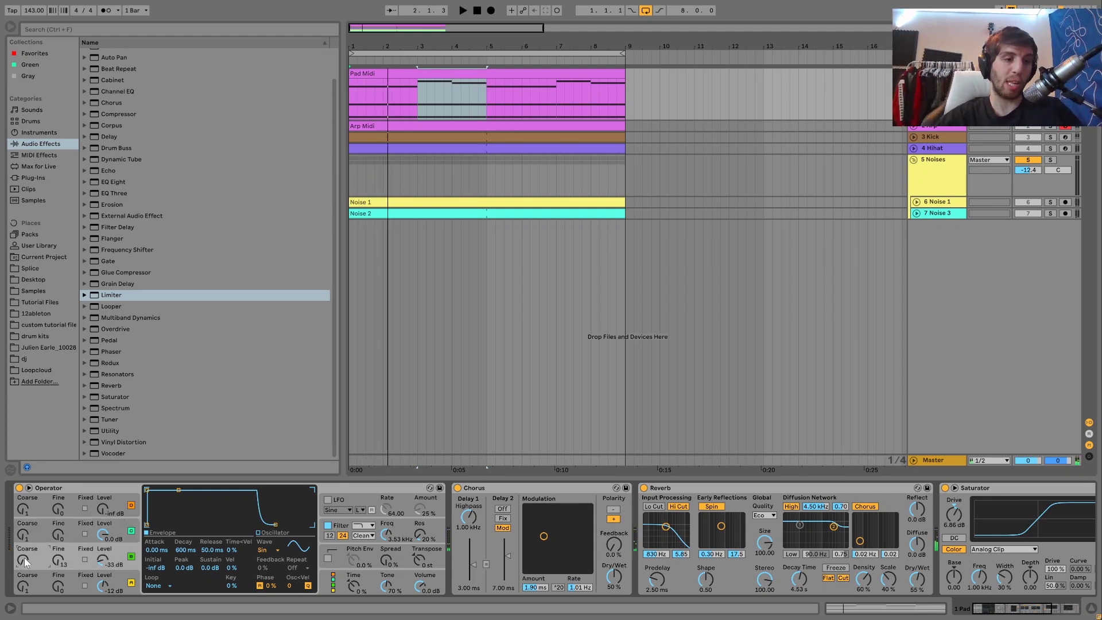
{"action": "key", "text": "space"}
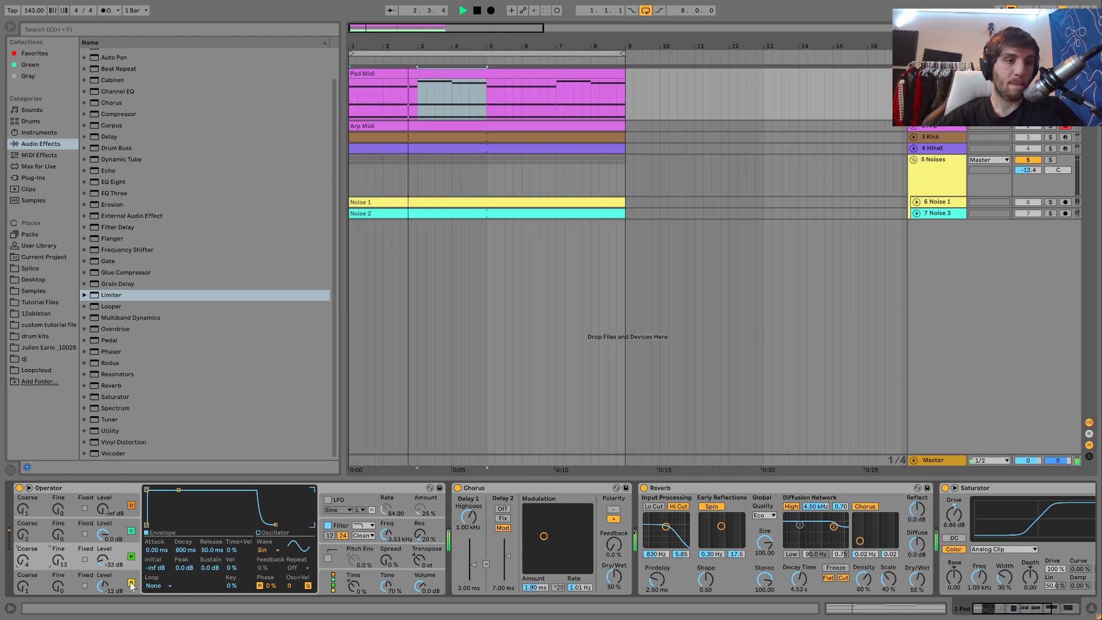
{"action": "key", "text": "space"}
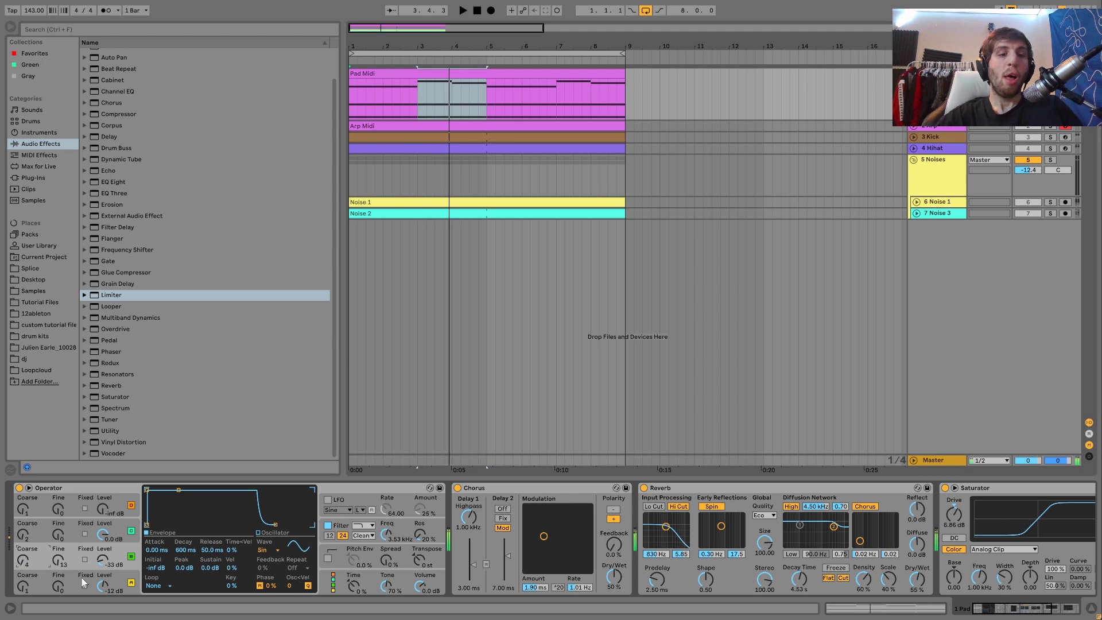
Compare the sound with Operator's filter off and on, including alongside the Arp track, leaving the filter enabled.
{"action": "left_click", "coordinate": [337, 526]}
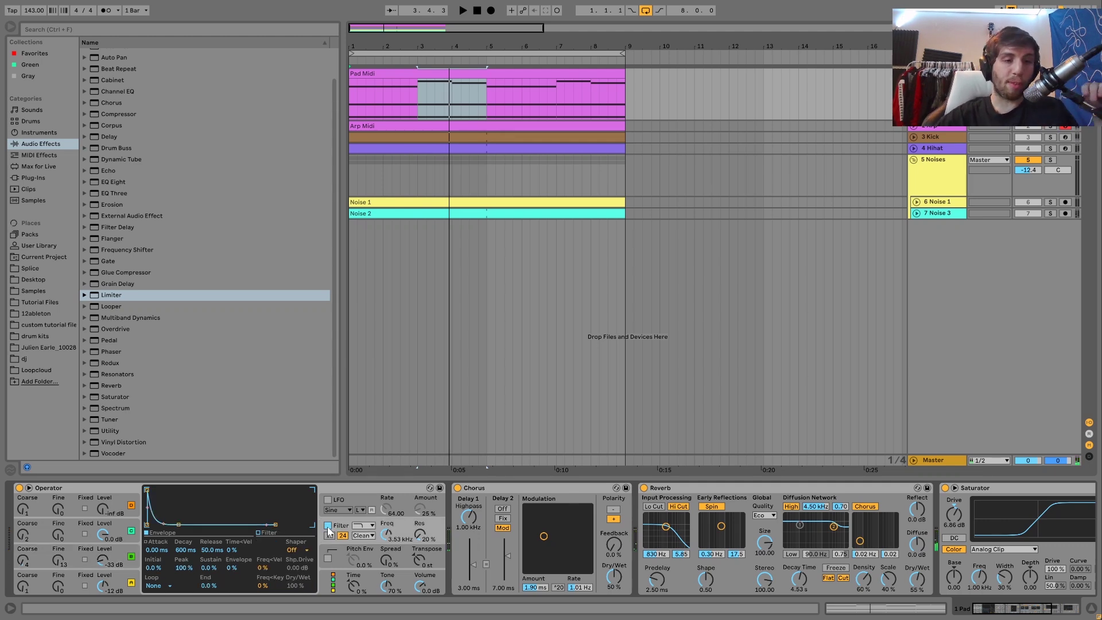
{"action": "left_click", "coordinate": [328, 525]}
{"action": "key", "text": "space"}
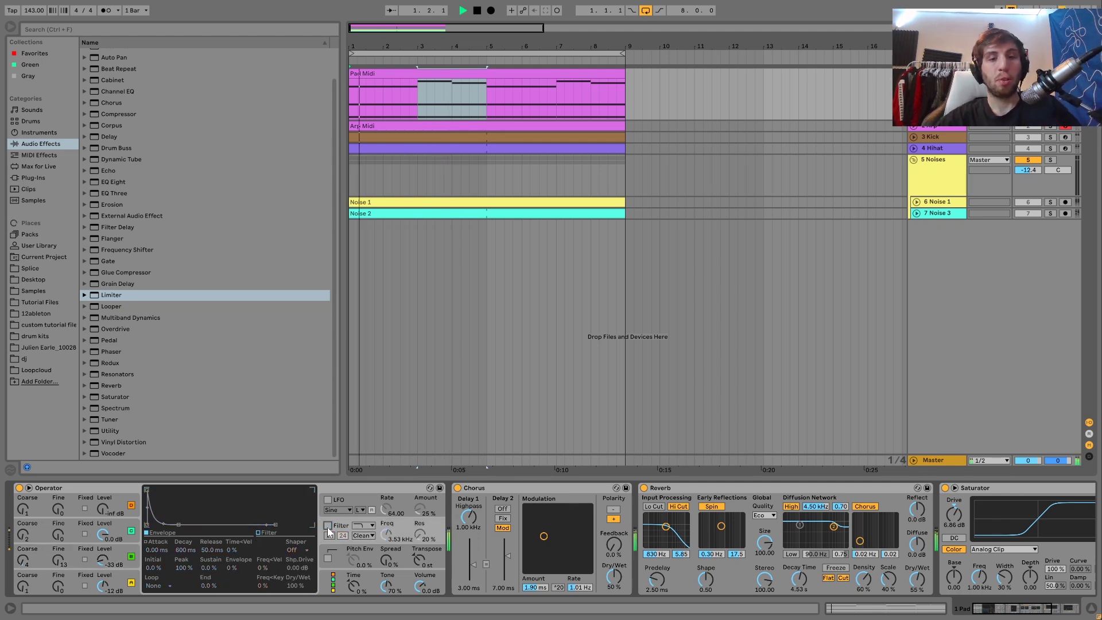
{"action": "left_click", "coordinate": [328, 526]}
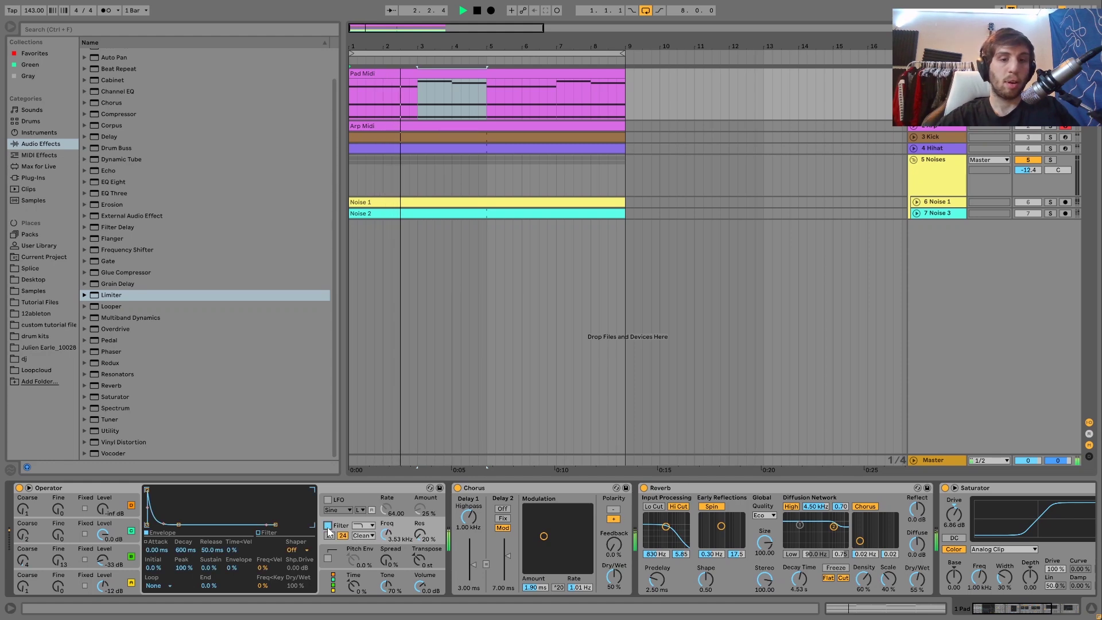
{"action": "left_click", "coordinate": [328, 526]}
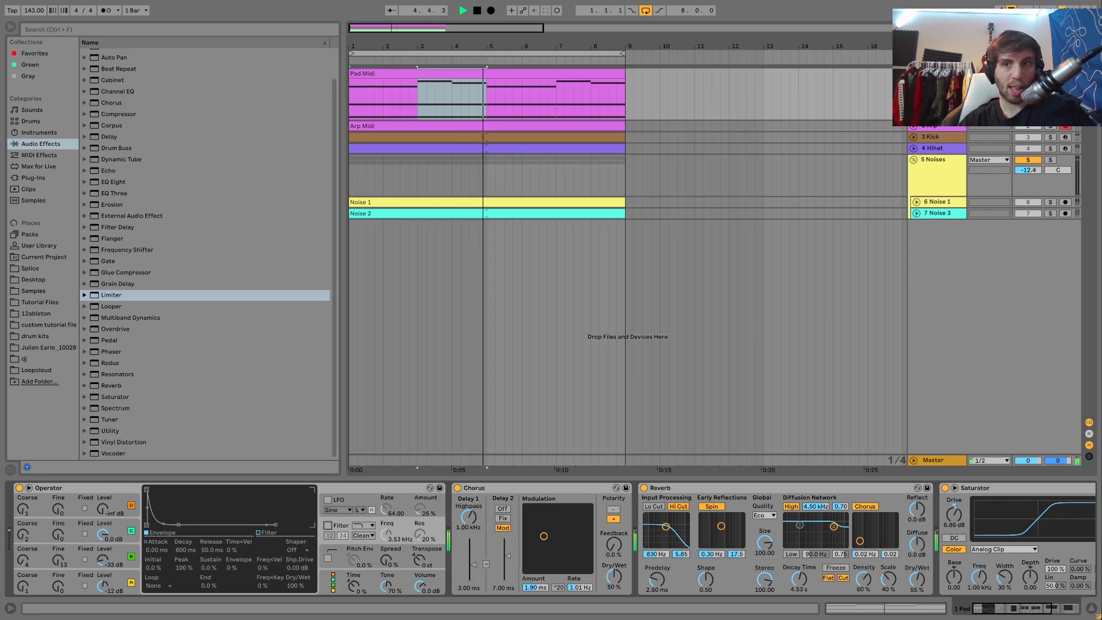
{"action": "left_click", "coordinate": [1051, 127]}
{"action": "key", "text": "space"}
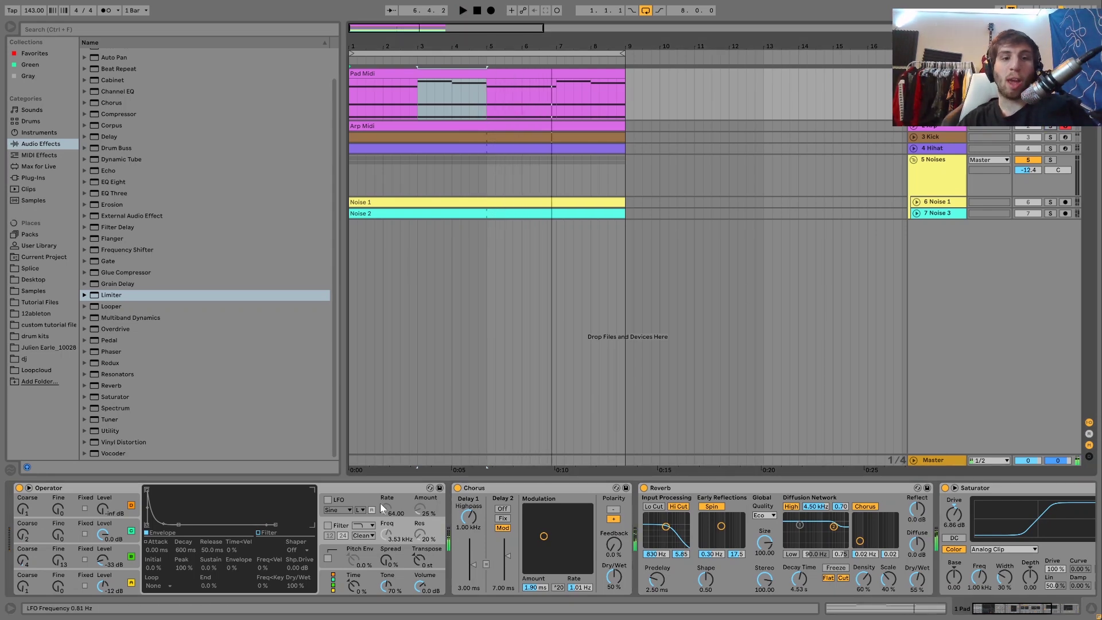
{"action": "left_click", "coordinate": [328, 525]}
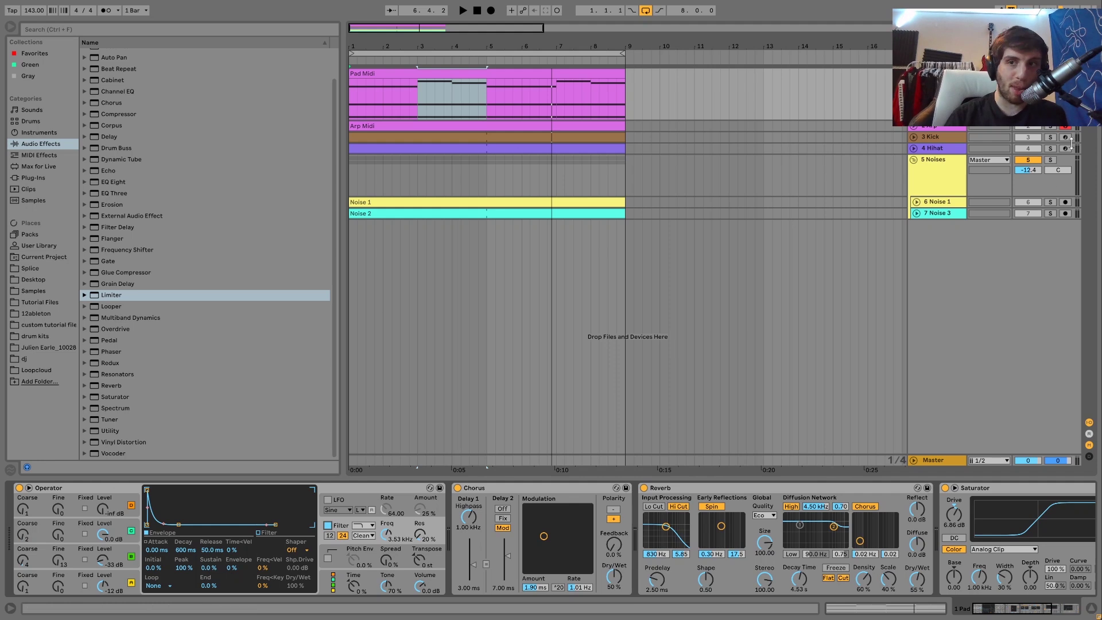
Play the pad together with the arp, drums and noise tracks.
{"action": "key", "text": "space"}
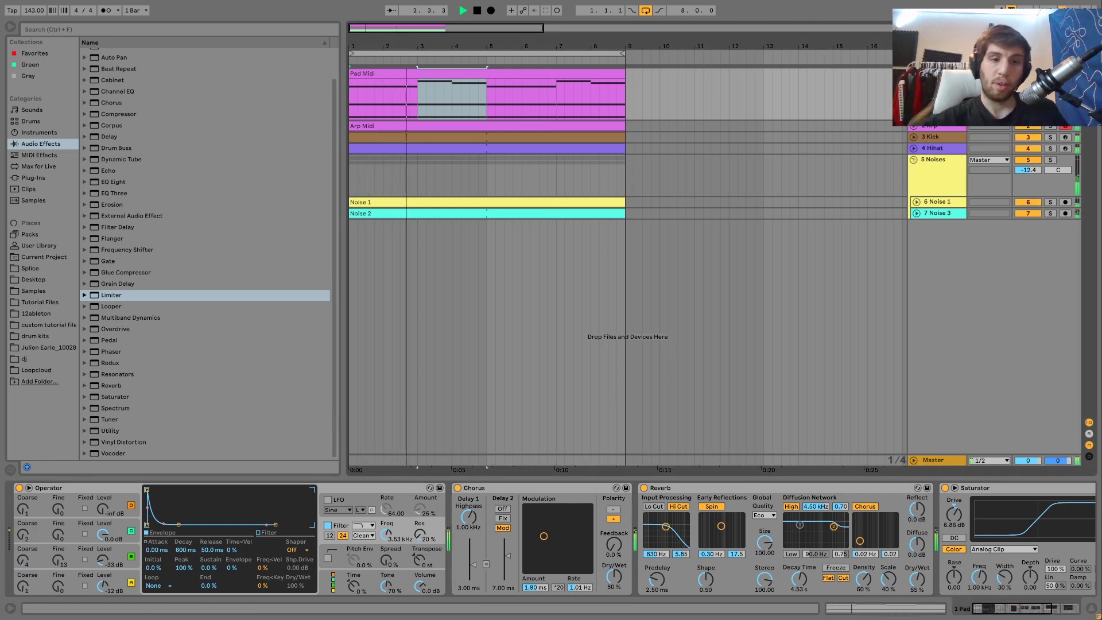
{"action": "key", "text": "space"}
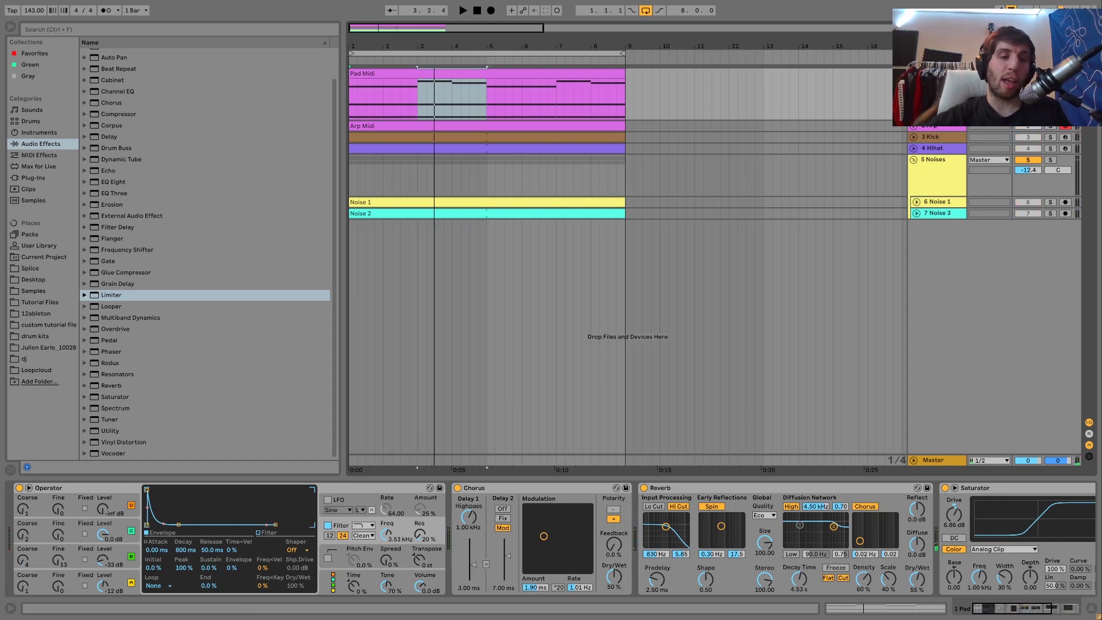
{"action": "key", "text": "space"}
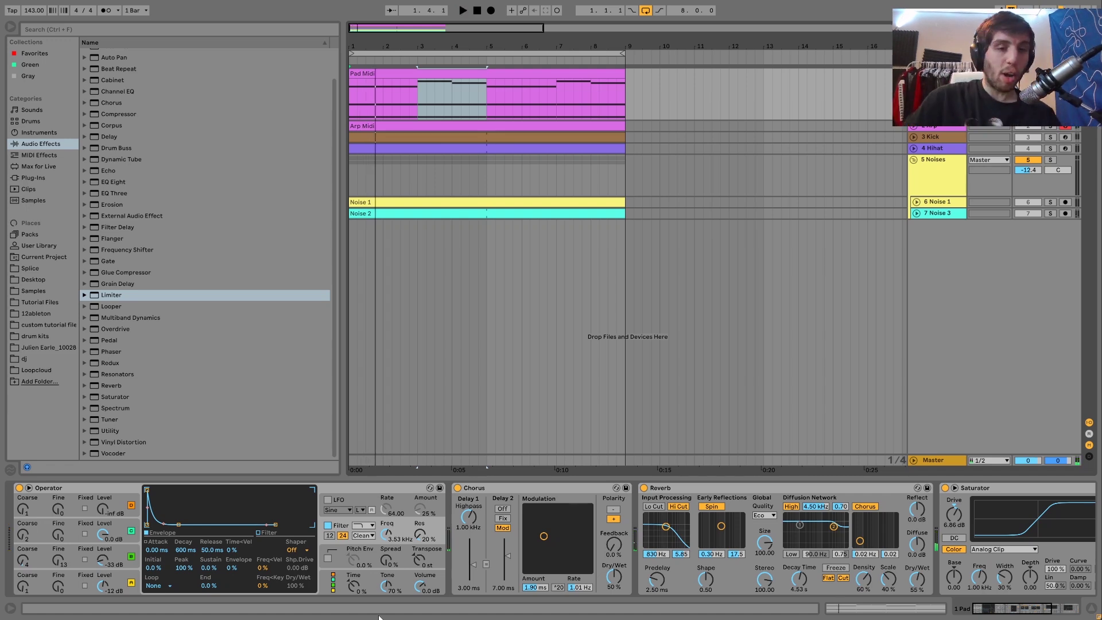
Bypass the pad's Reverb and Chorus to hear the dry sound, and undo both bypasses.
{"action": "scroll", "coordinate": [473, 538], "scroll_direction": "right", "scroll_amount": 5}
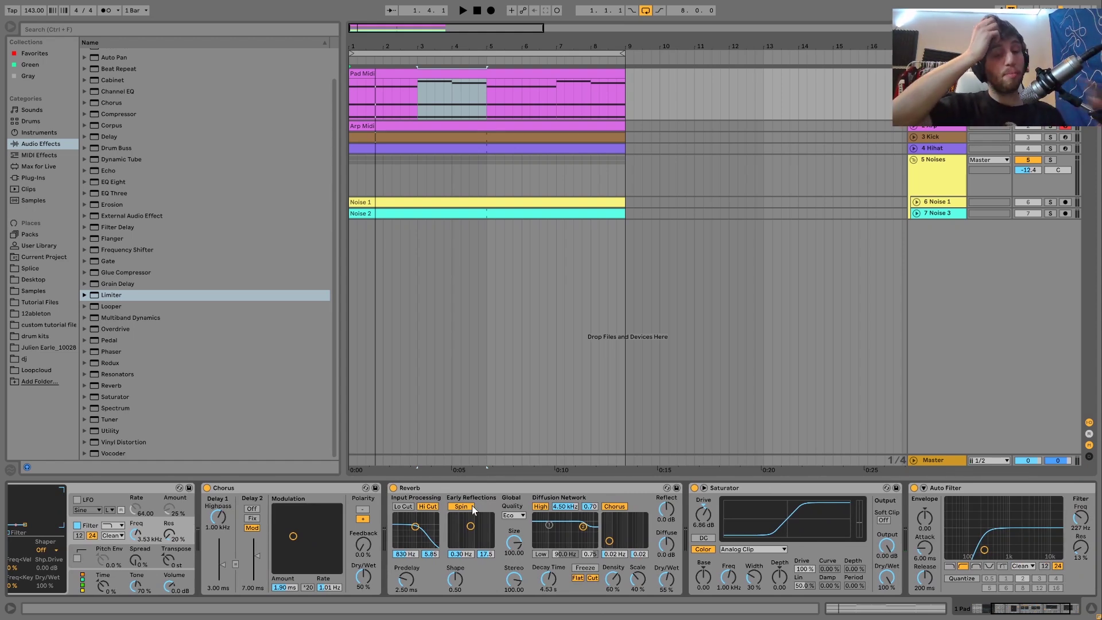
{"action": "left_click", "coordinate": [394, 488]}
{"action": "left_click", "coordinate": [207, 488]}
{"action": "key", "text": "space"}
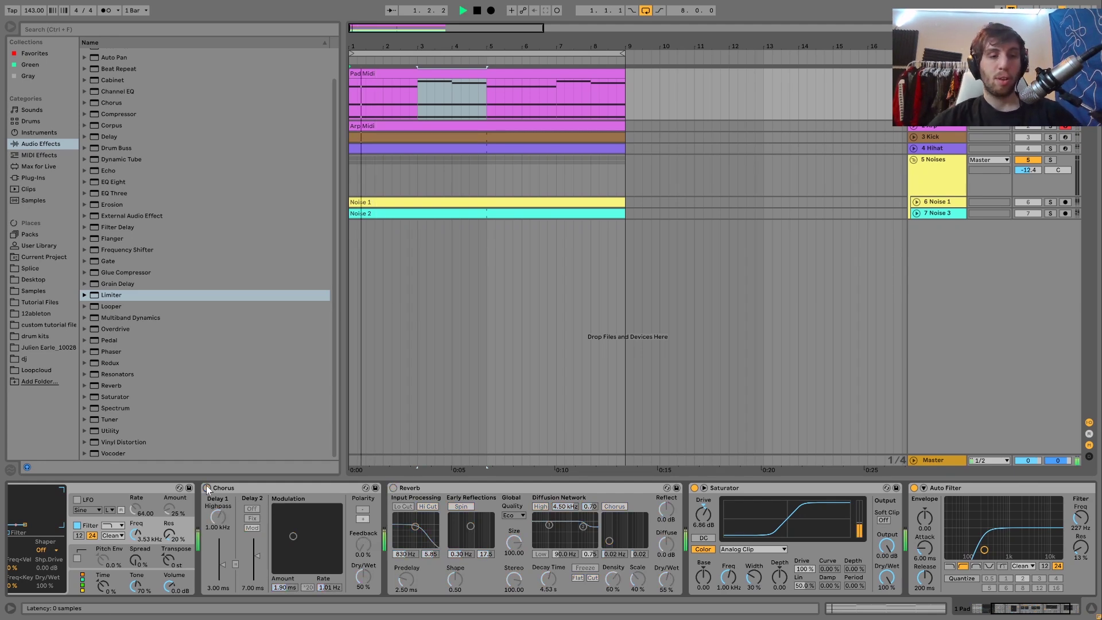
{"action": "key", "text": "ctrl+z"}
{"action": "key", "text": "ctrl+z"}
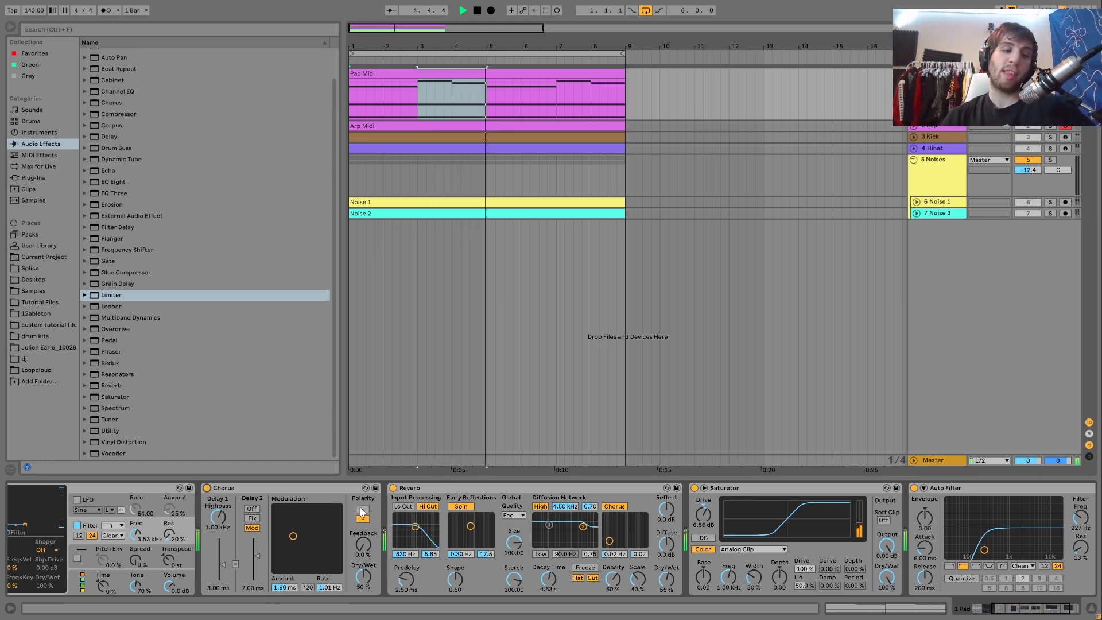
Compare the pad's sound with the Saturator bypassed and enabled during playback, leaving it on.
{"action": "scroll", "coordinate": [360, 508], "scroll_direction": "down", "scroll_amount": 3}
{"action": "key", "text": "space"}
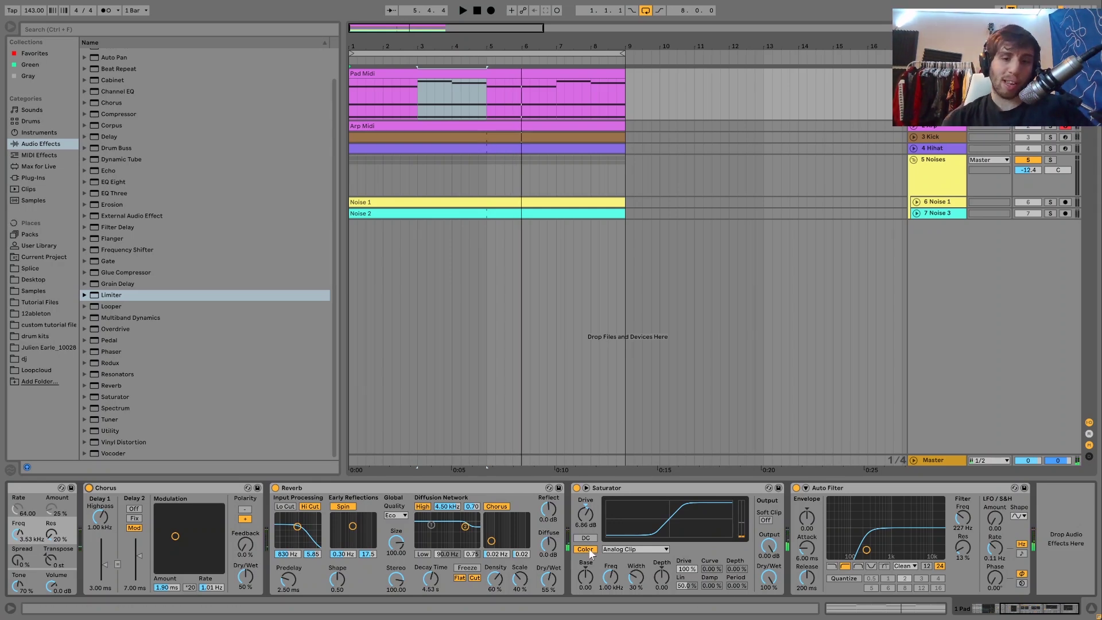
{"action": "key", "text": "space"}
{"action": "left_click", "coordinate": [576, 488]}
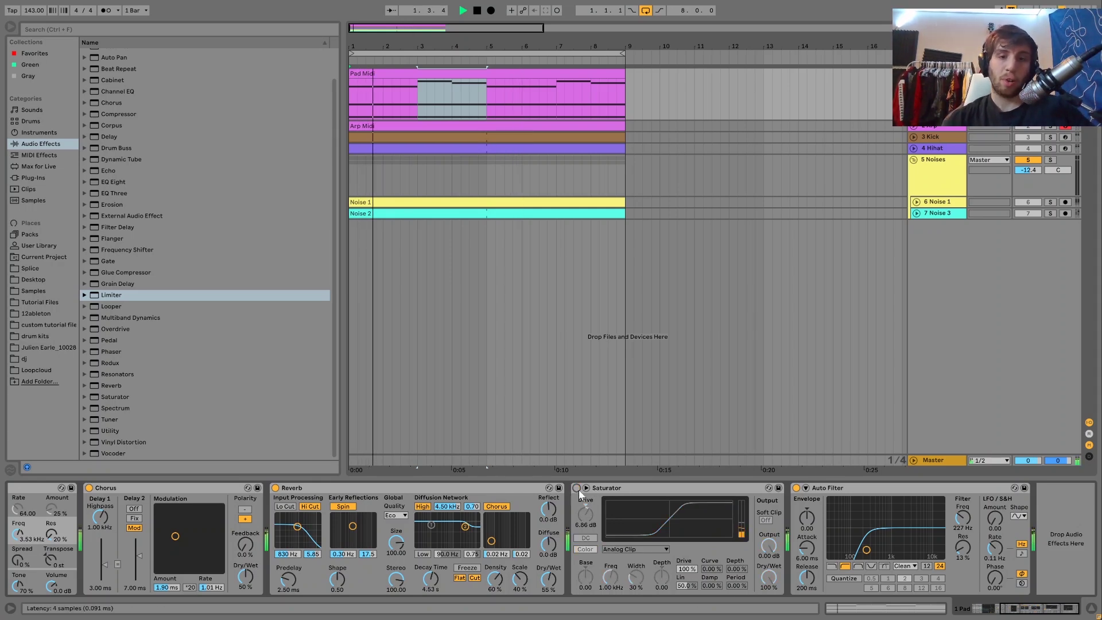
{"action": "left_click", "coordinate": [576, 488]}
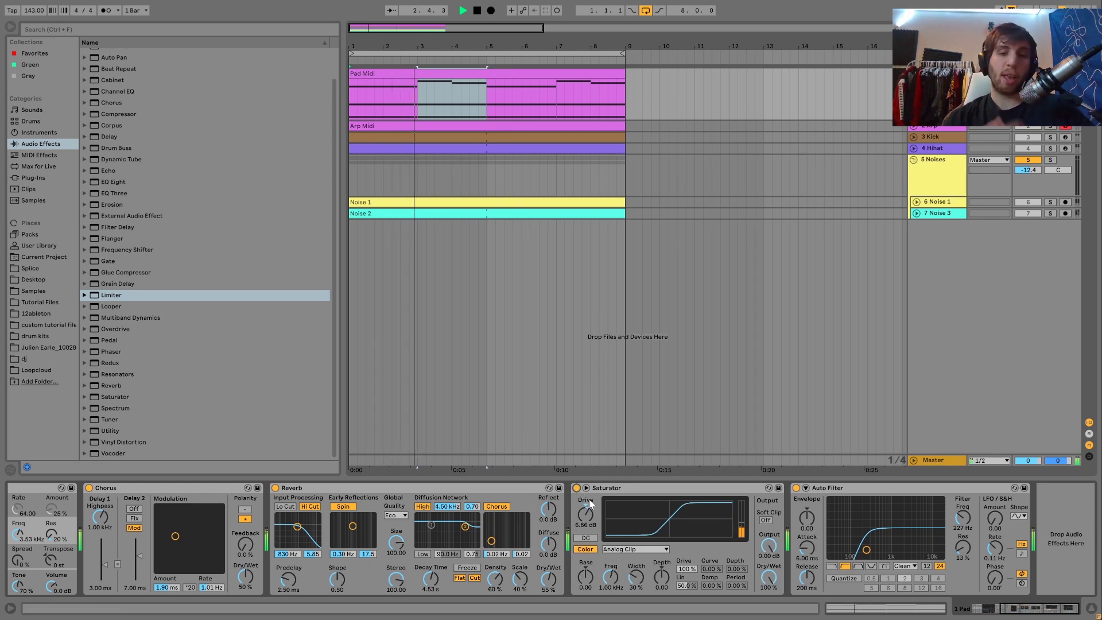
{"action": "key", "text": "space"}
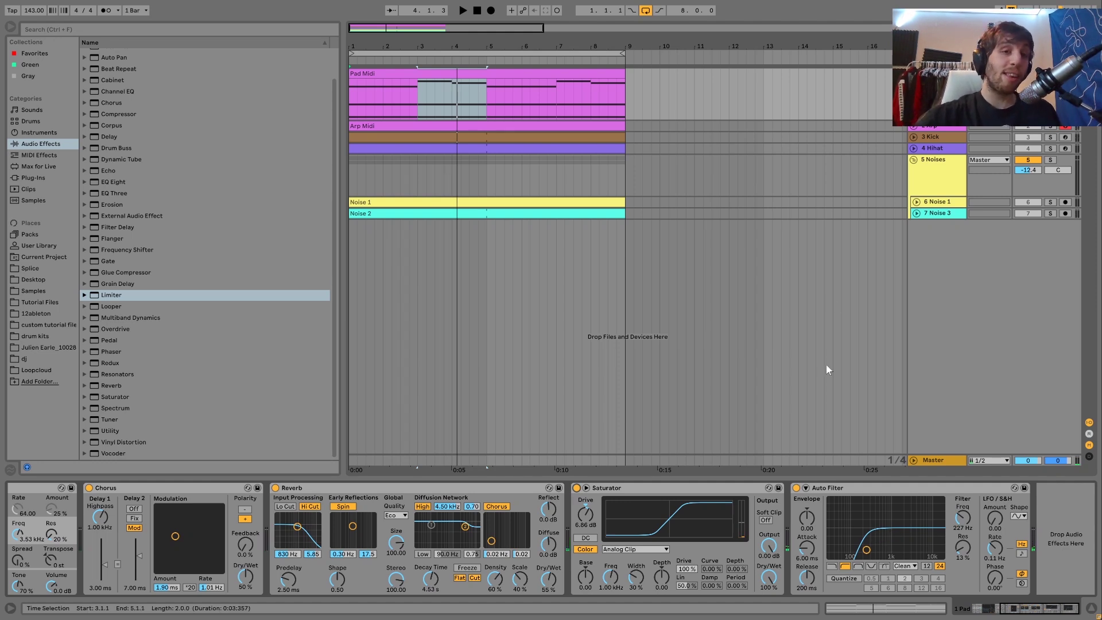
Select the Arp track, open its Arp Midi clip and play through the note pattern.
{"action": "left_click", "coordinate": [934, 130]}
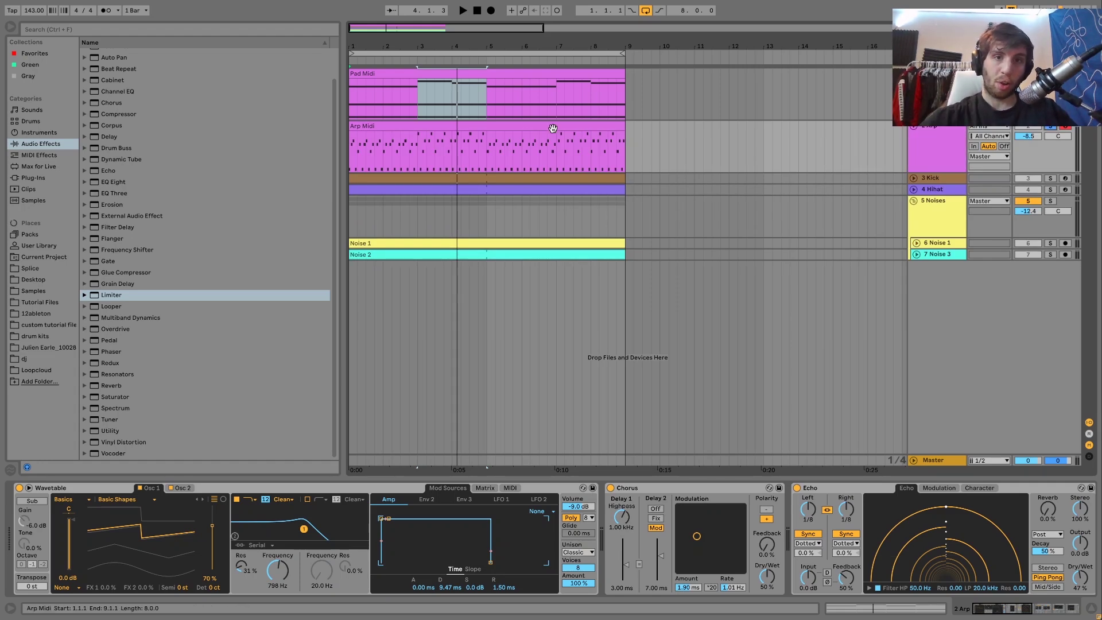
{"action": "left_click", "coordinate": [552, 125]}
{"action": "key", "text": "space"}
{"action": "double_click", "coordinate": [552, 126]}
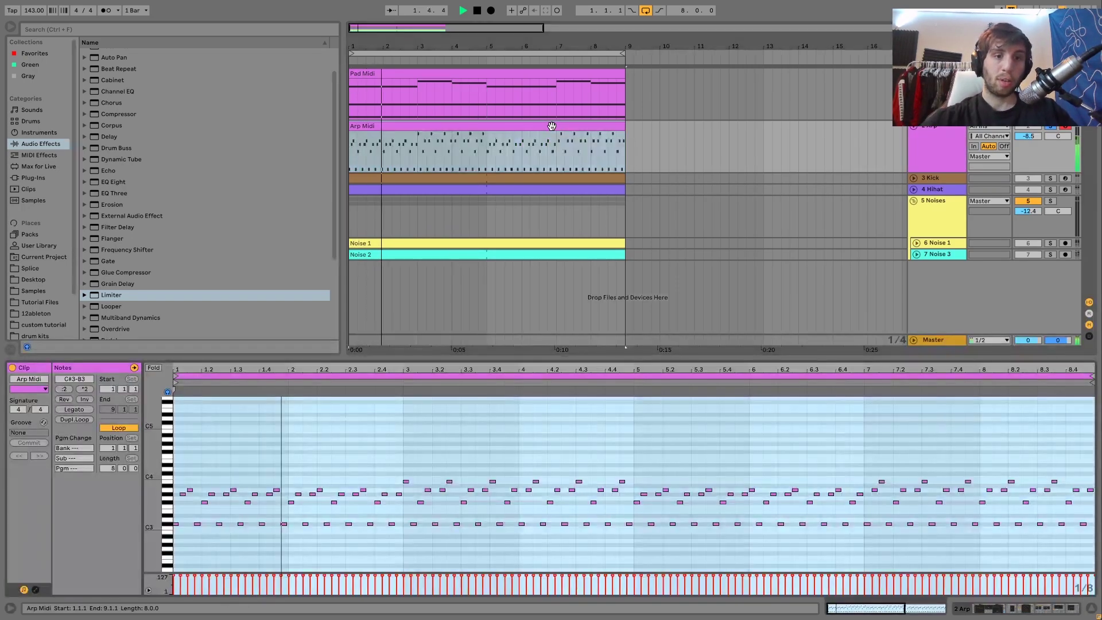
{"action": "left_click", "coordinate": [361, 439]}
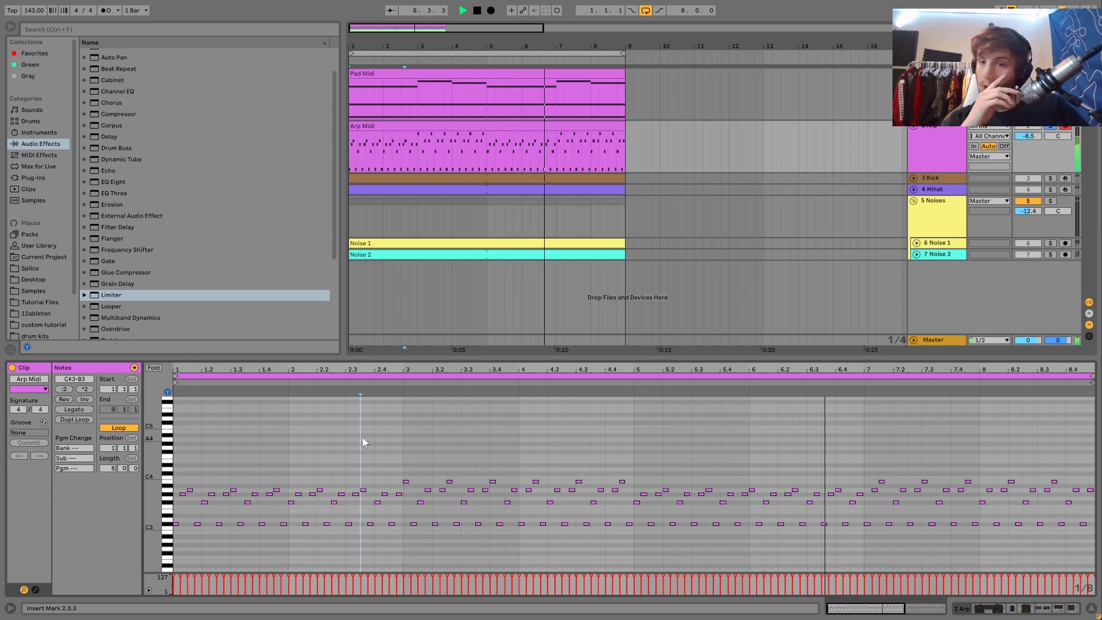
{"action": "key", "text": "space"}
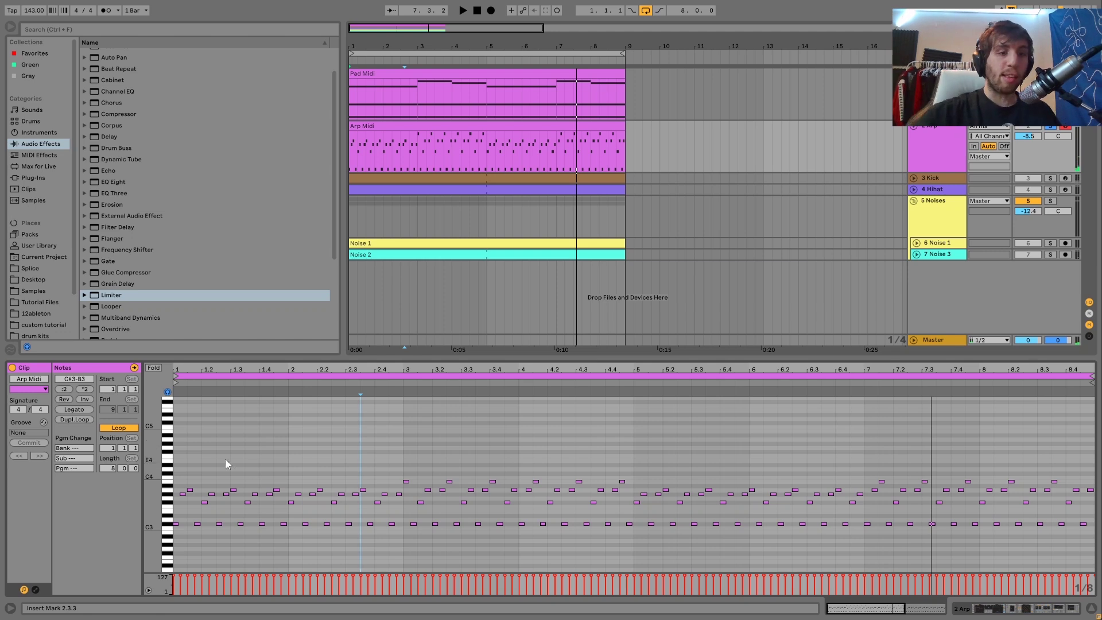
Duplicate the Arp Midi clip to bar 9 and delete all of the copy's notes except the first six.
{"action": "left_click", "coordinate": [574, 125]}
{"action": "key", "text": "ctrl+d"}
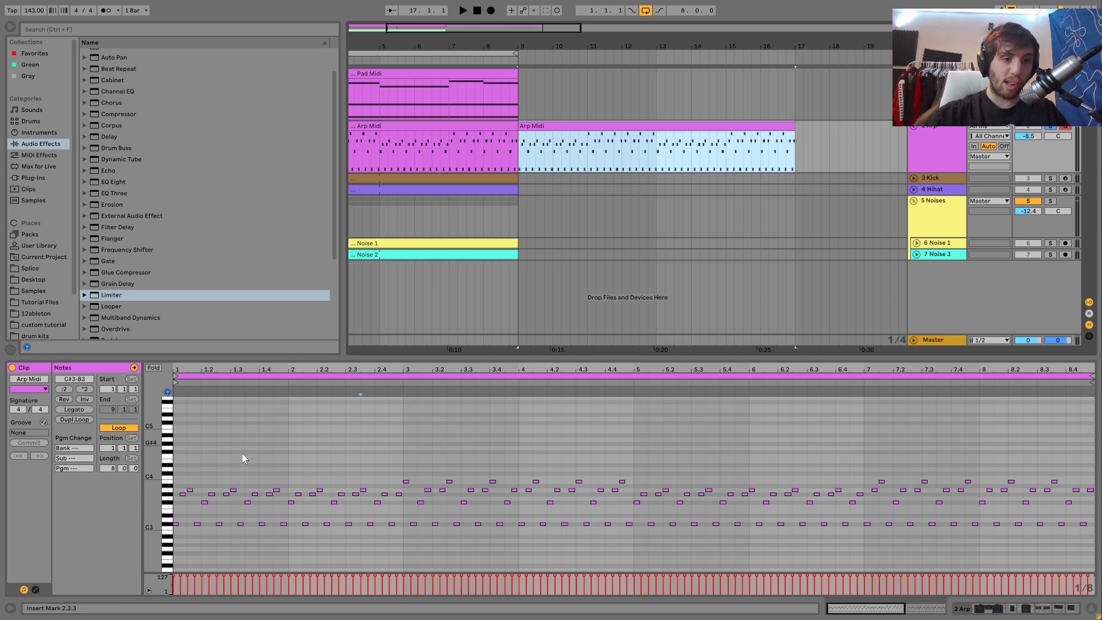
{"action": "left_click_drag", "start_coordinate": [222, 452], "coordinate": [1101, 592]}
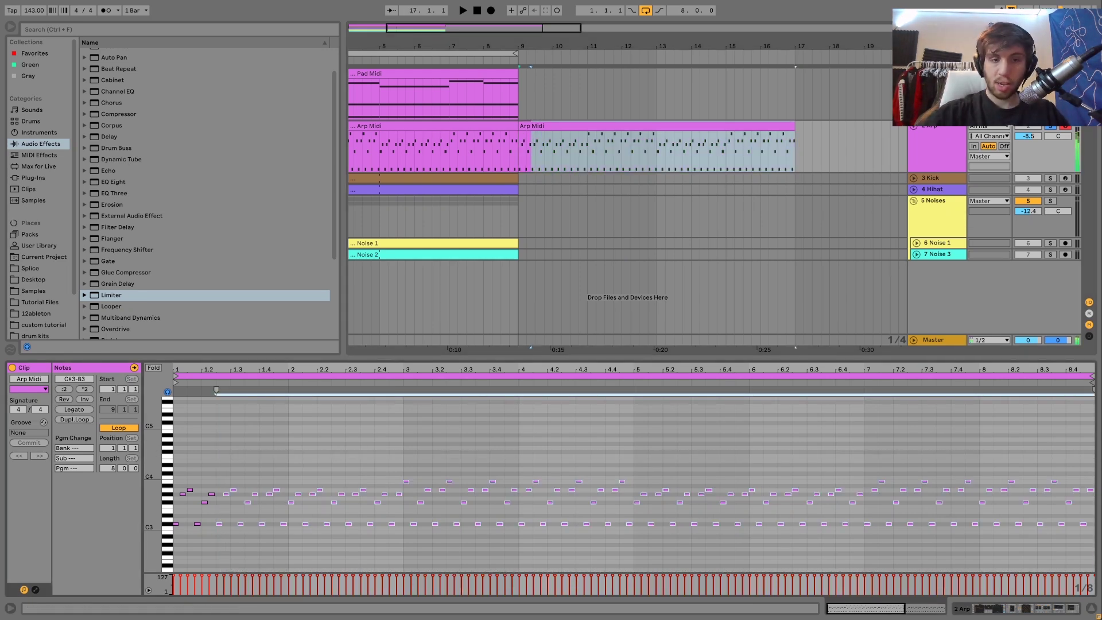
{"action": "key", "text": "Delete"}
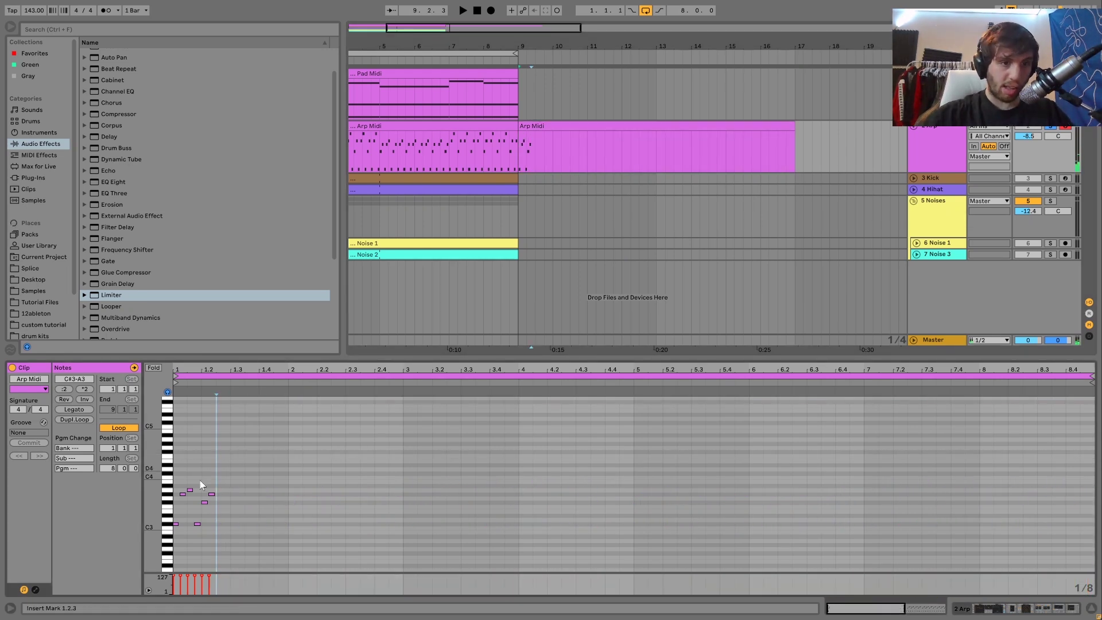
Turn off the copied clip's loop and repeat the six-note pattern until it fills the first three bars.
{"action": "left_click", "coordinate": [182, 460]}
{"action": "key", "text": "ctrl+a"}
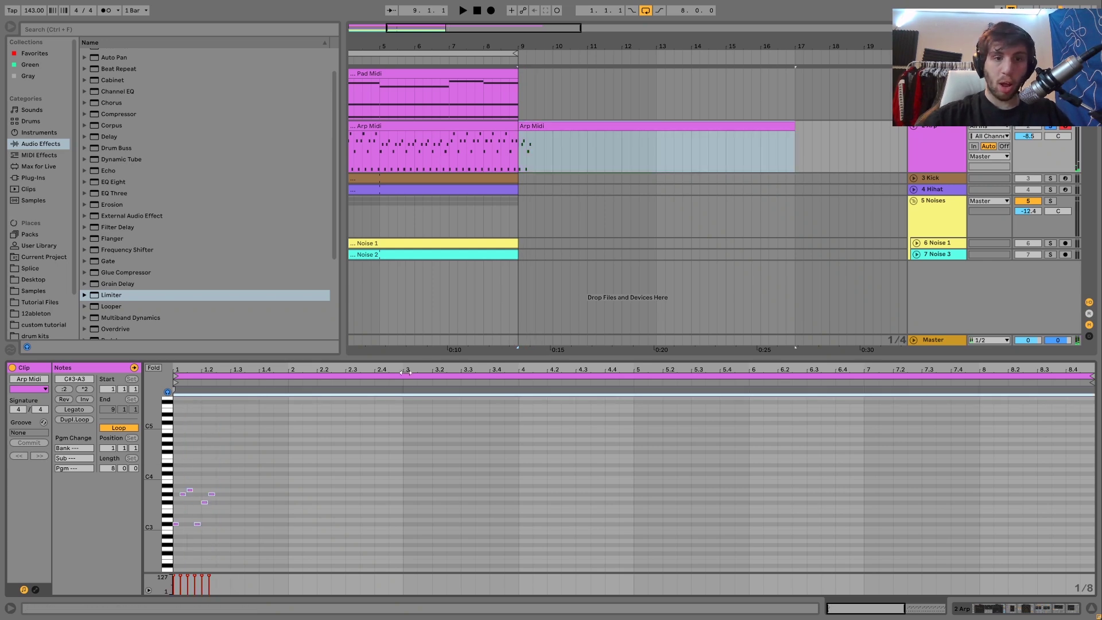
{"action": "key", "text": "z"}
{"action": "left_click", "coordinate": [726, 485]}
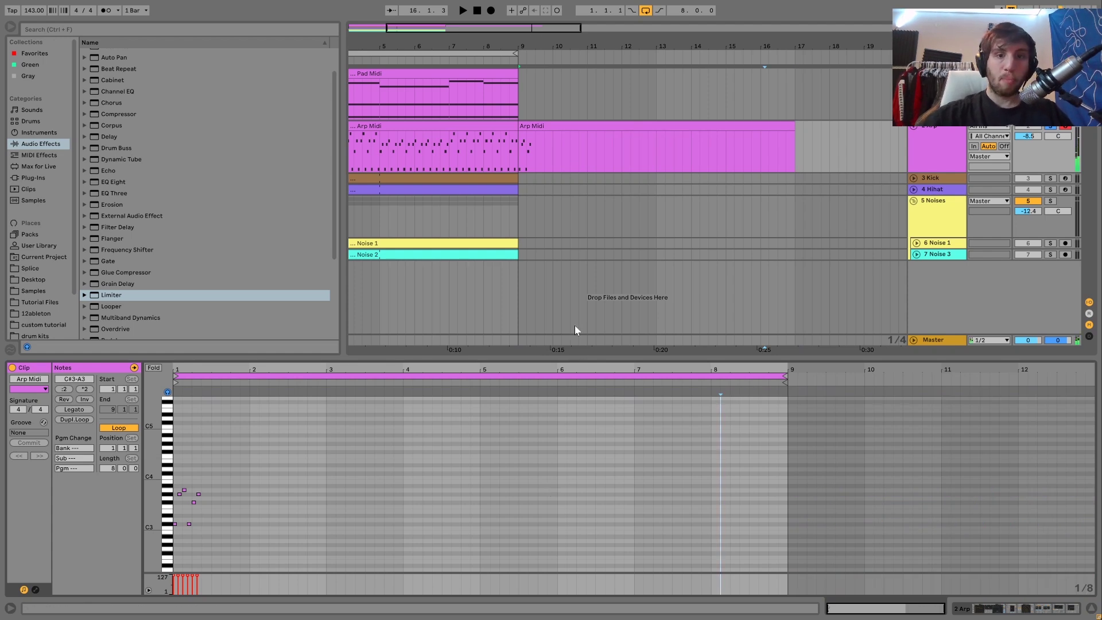
{"action": "key", "text": "ctrl+l"}
{"action": "key", "text": "ctrl+a"}
{"action": "key", "text": "ctrl+d"}
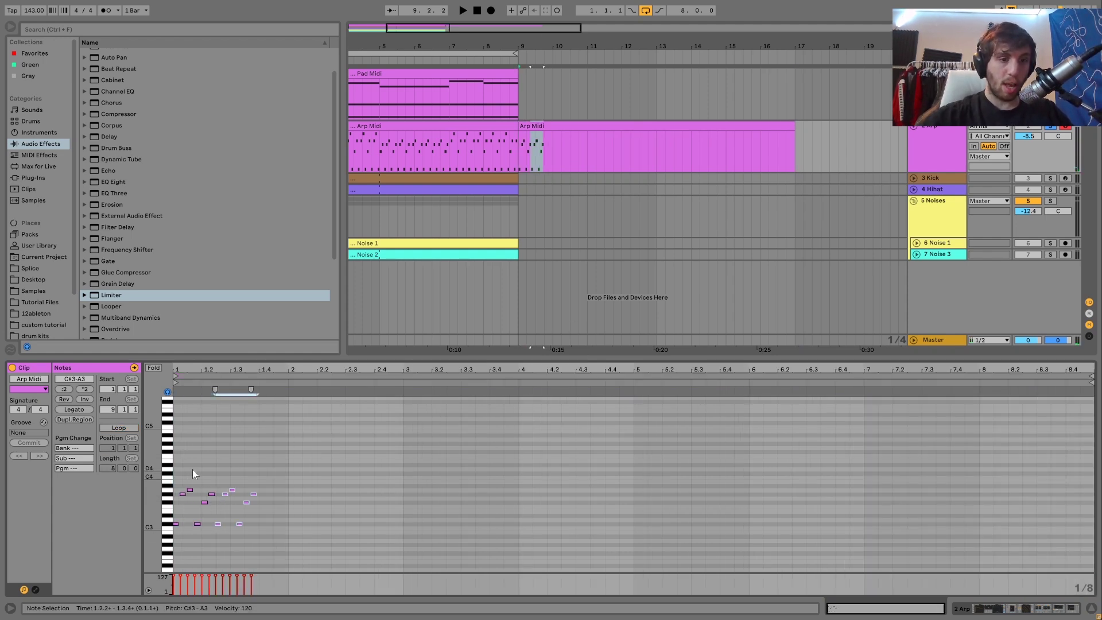
{"action": "key", "text": "ctrl+d"}
{"action": "key", "text": "ctrl+a"}
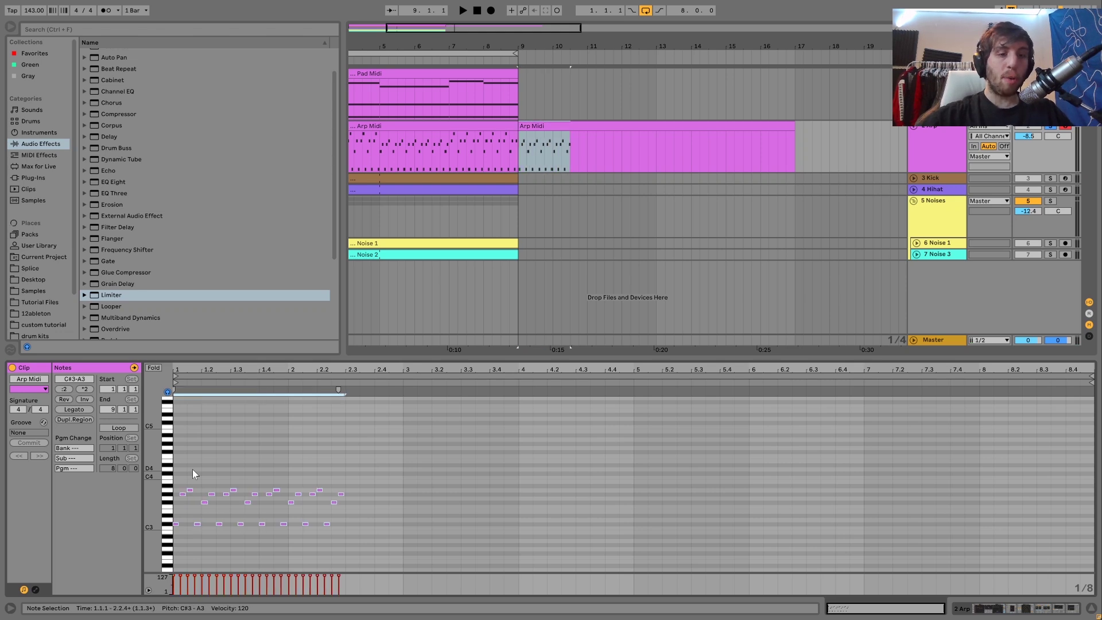
{"action": "key", "text": "ctrl+d"}
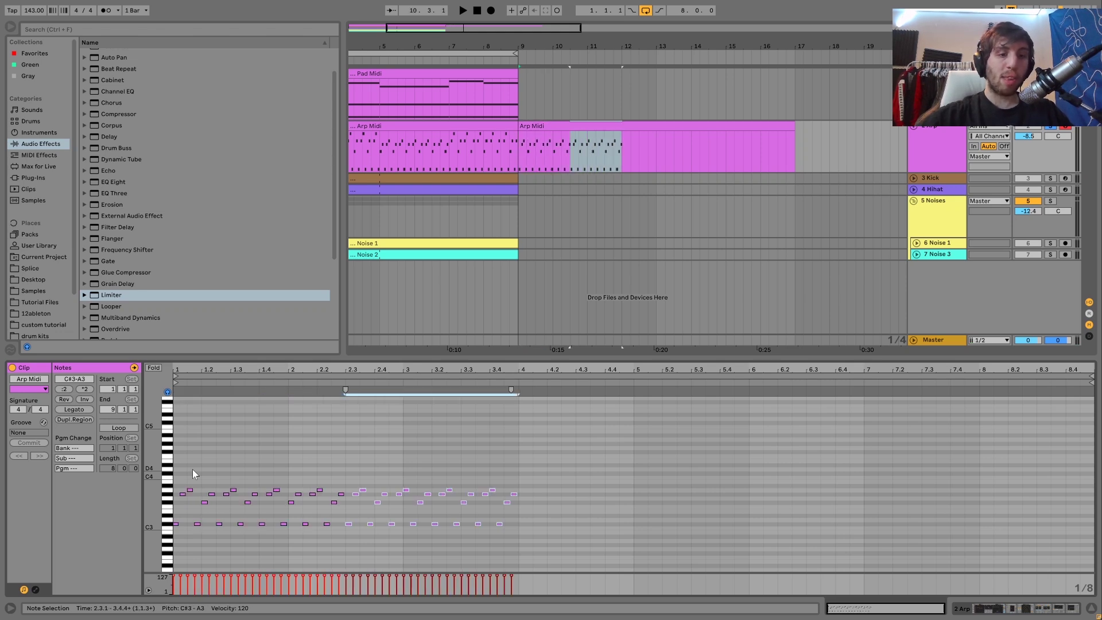
Enable the metronome and play the repeated six-note pattern against it.
{"action": "left_click", "coordinate": [216, 513]}
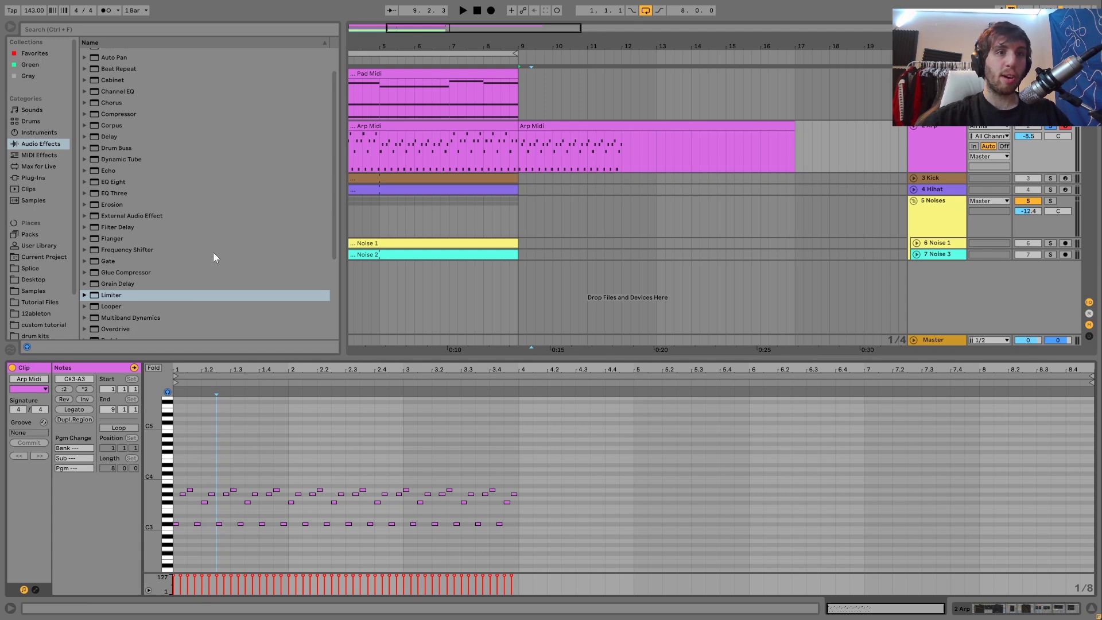
{"action": "left_click", "coordinate": [106, 10]}
{"action": "key", "text": "space"}
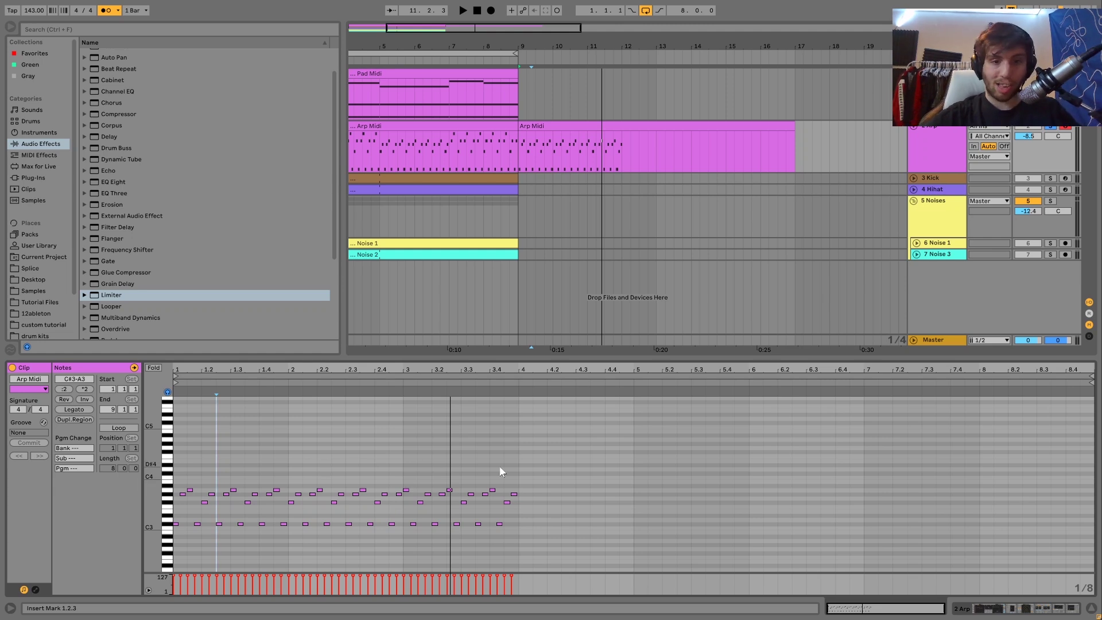
Duplicate the arp notes until the pattern fills all eight bars of the copied clip.
{"action": "key", "text": "ctrl+a"}
{"action": "key", "text": "ctrl+d"}
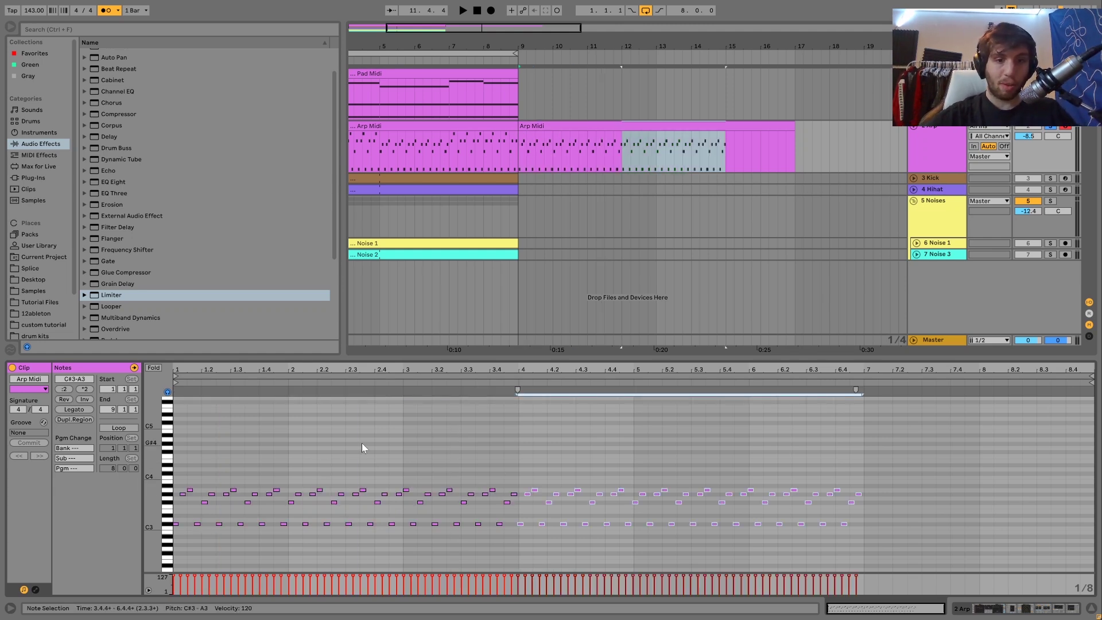
{"action": "key", "text": "ctrl+a"}
{"action": "key", "text": "ctrl+d"}
{"action": "key", "text": "Right"}
{"action": "scroll", "coordinate": [362, 445], "scroll_direction": "left", "scroll_amount": 8}
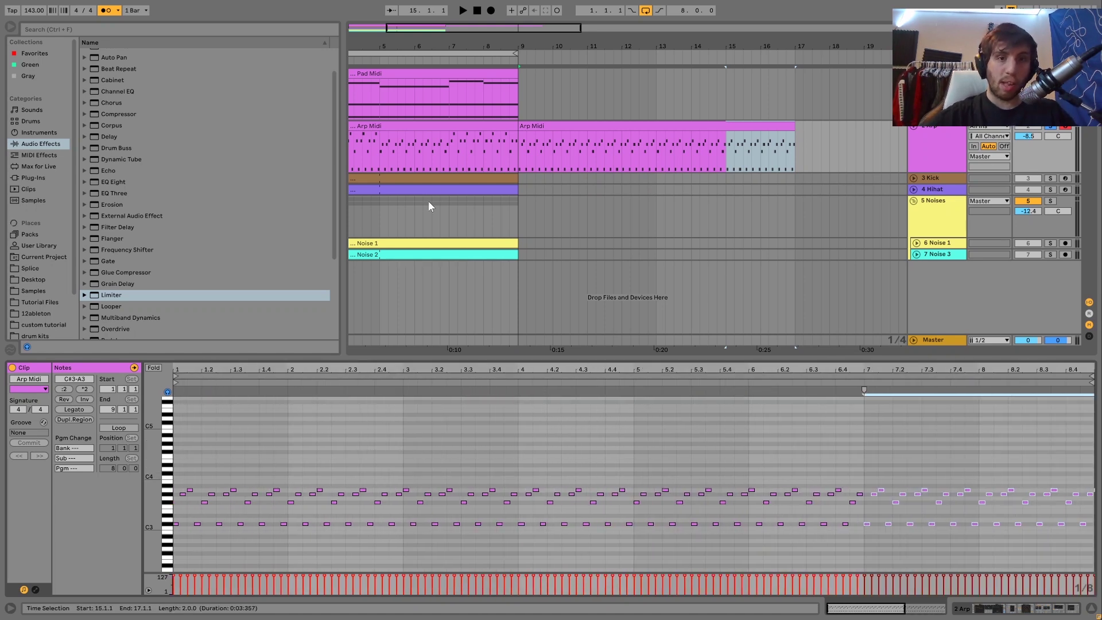
Following the original clip, raise the copy's top notes in bars 3 and 4 to B3 and the notes just below them to A3.
{"action": "left_click", "coordinate": [587, 125]}
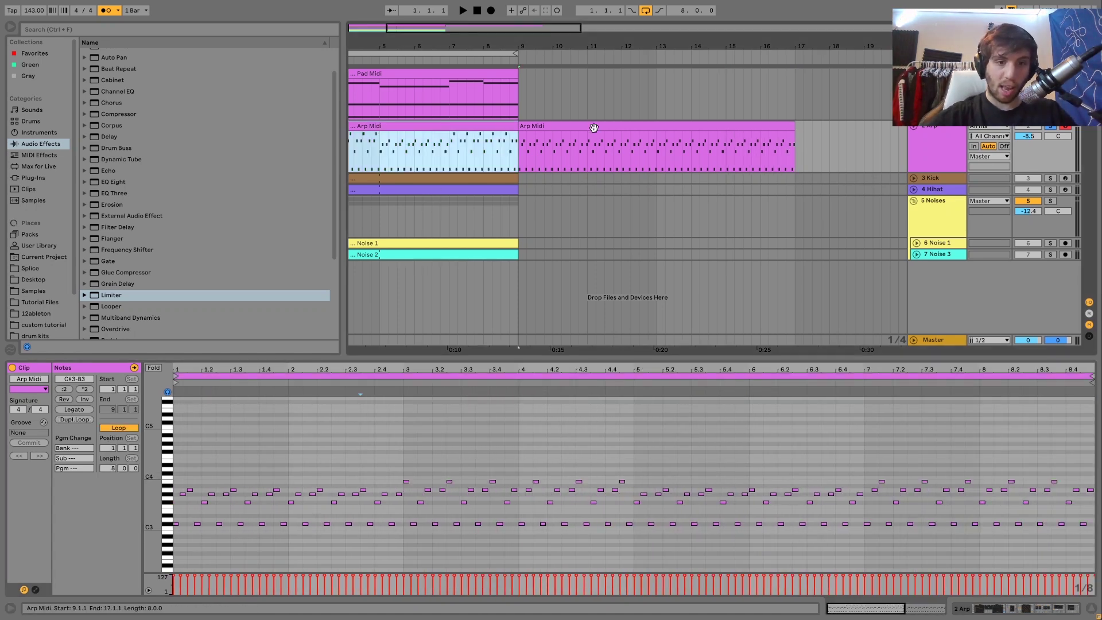
{"action": "left_click_drag", "start_coordinate": [405, 473], "coordinate": [624, 488]}
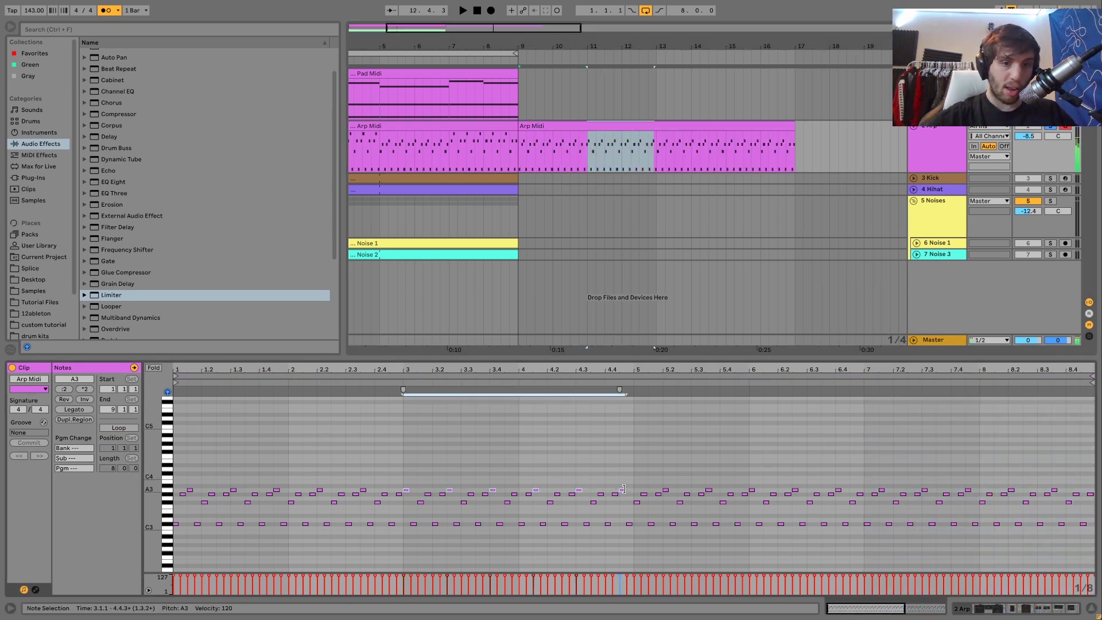
{"action": "key", "text": "Up"}
{"action": "left_click_drag", "start_coordinate": [418, 496], "coordinate": [625, 497]}
{"action": "key", "text": "Up"}
Play the edited arp copy and examine the B3 note at bar 3 and the C#3 notes around it.
{"action": "key", "text": "space"}
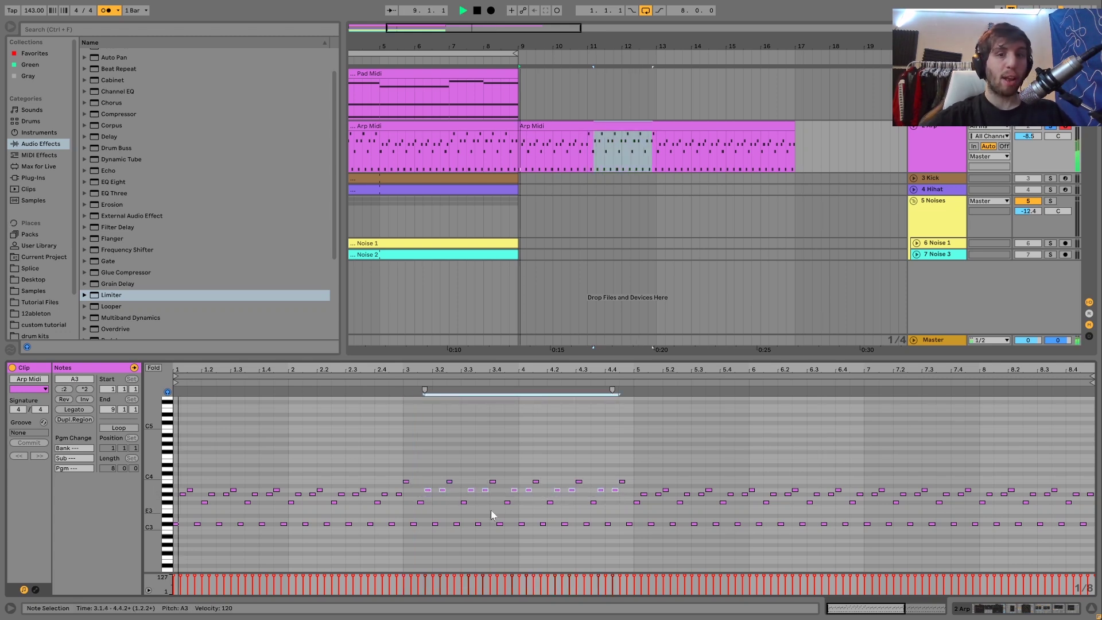
{"action": "left_click", "coordinate": [404, 457]}
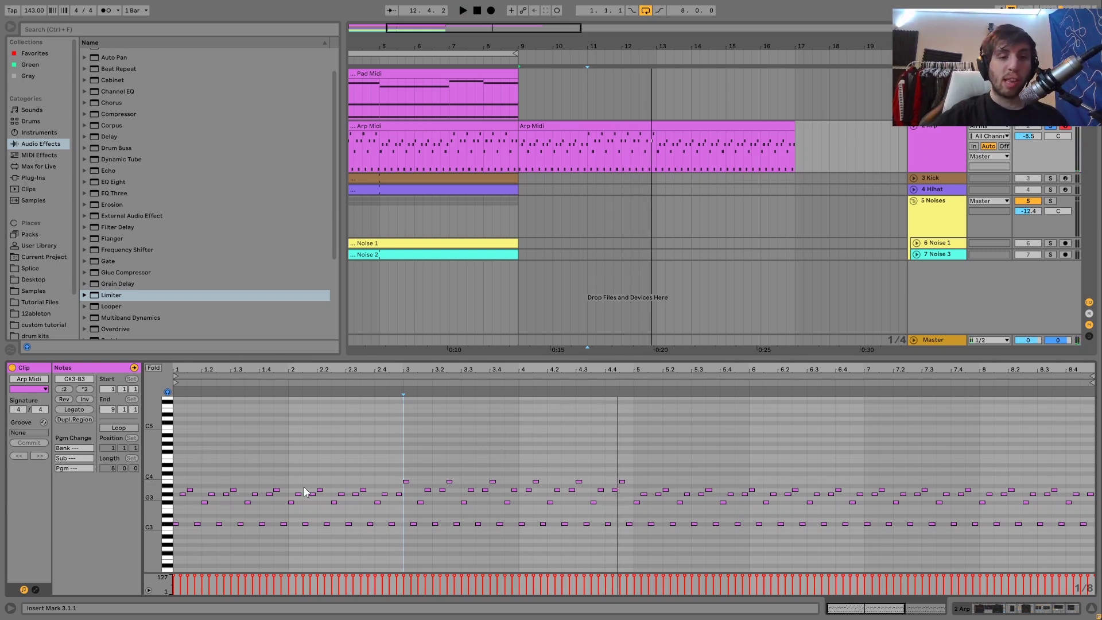
{"action": "left_click", "coordinate": [406, 482]}
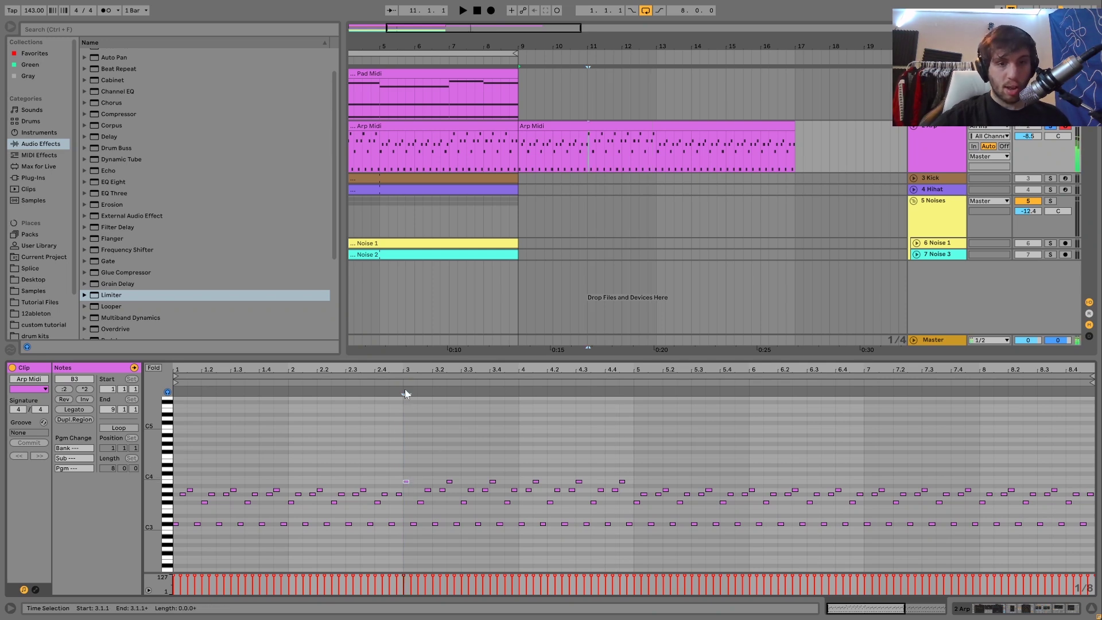
{"action": "left_click", "coordinate": [404, 483]}
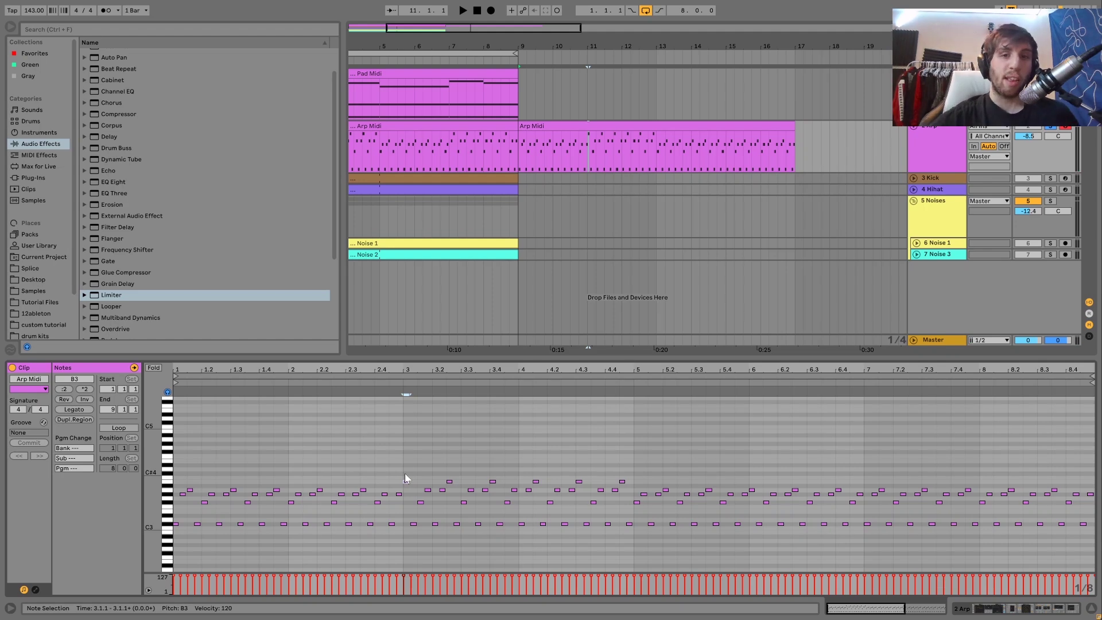
{"action": "left_click", "coordinate": [381, 515]}
{"action": "left_click", "coordinate": [415, 533], "text": "shift"}
{"action": "key", "text": "space"}
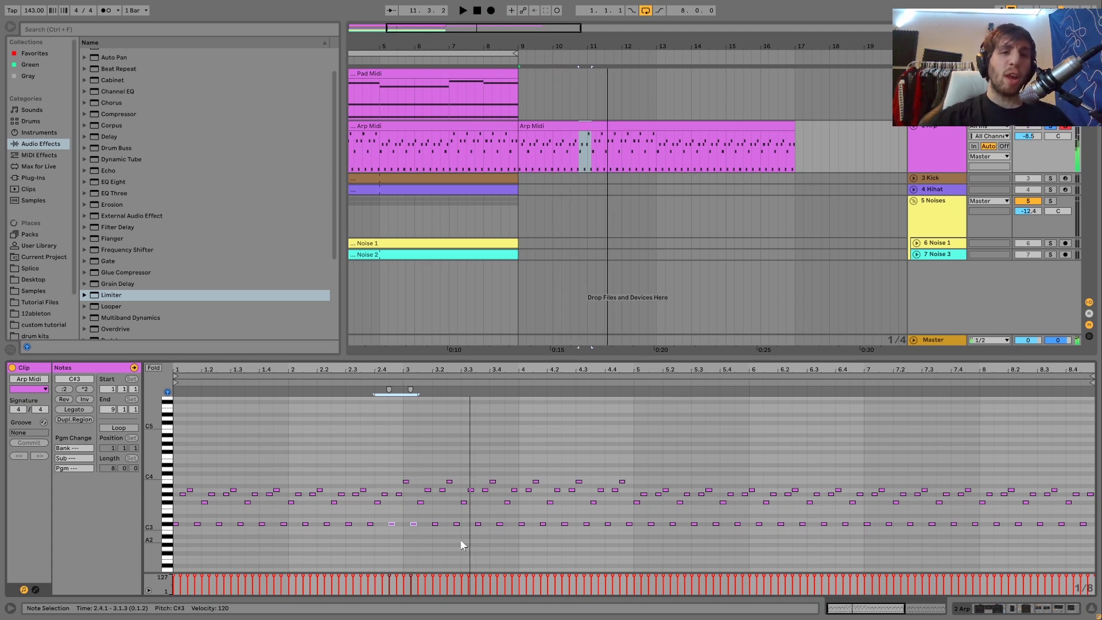
Select the original Arp Midi clip and play it from the start.
{"action": "scroll", "coordinate": [487, 152], "scroll_direction": "left", "scroll_amount": 3}
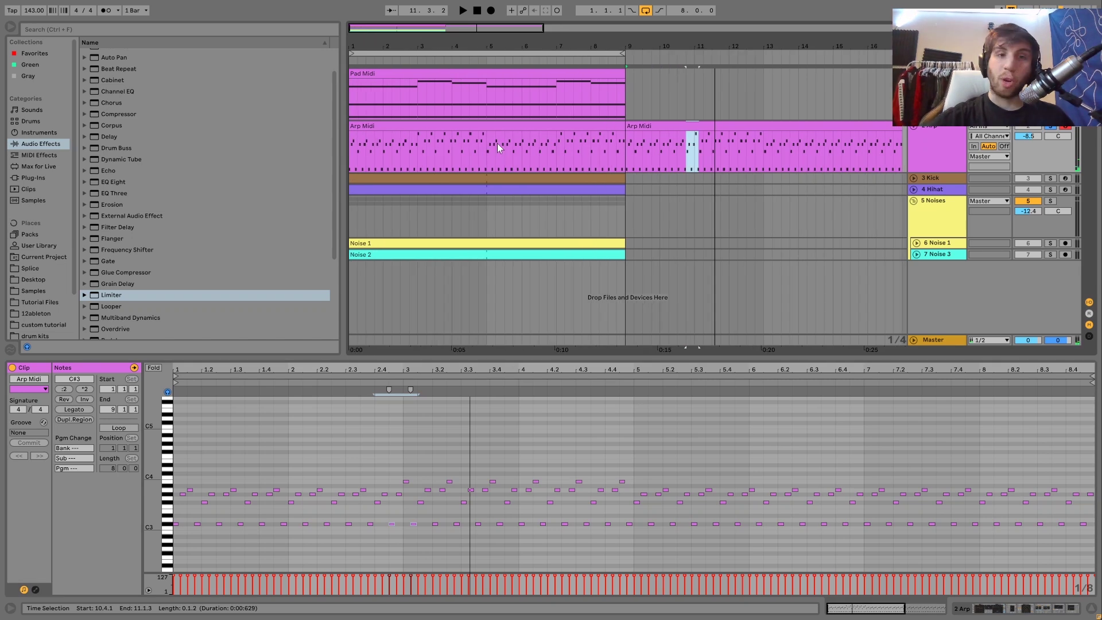
{"action": "left_click", "coordinate": [467, 127]}
{"action": "key", "text": "space"}
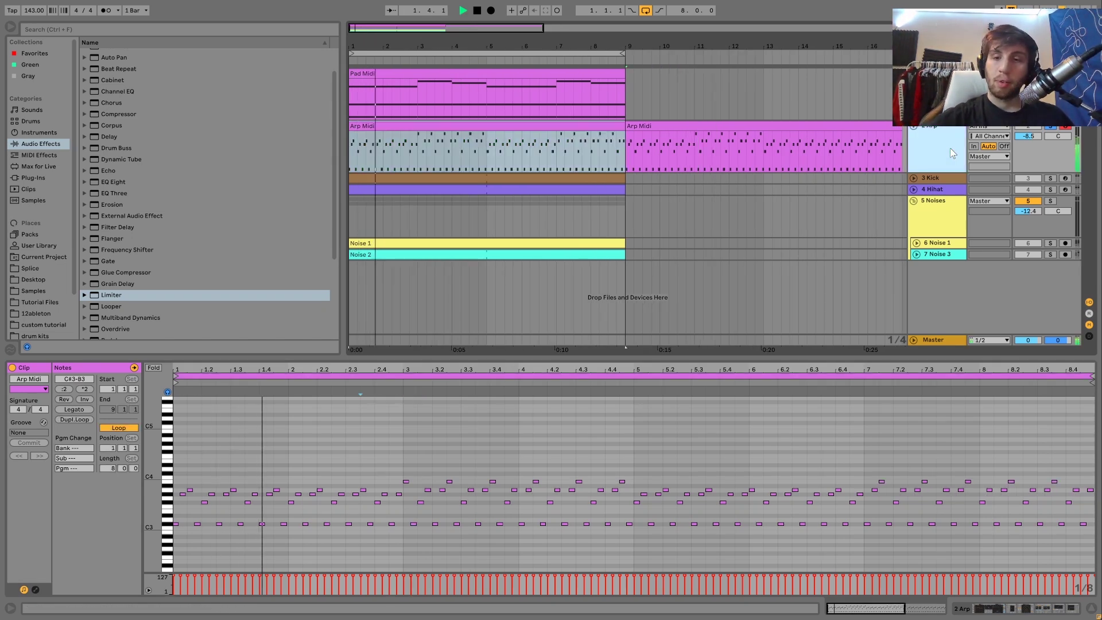
Show the Arp track's devices, compare Wavetable's Osc 1 and Osc 2 settings and play the sound.
{"action": "left_click", "coordinate": [951, 151]}
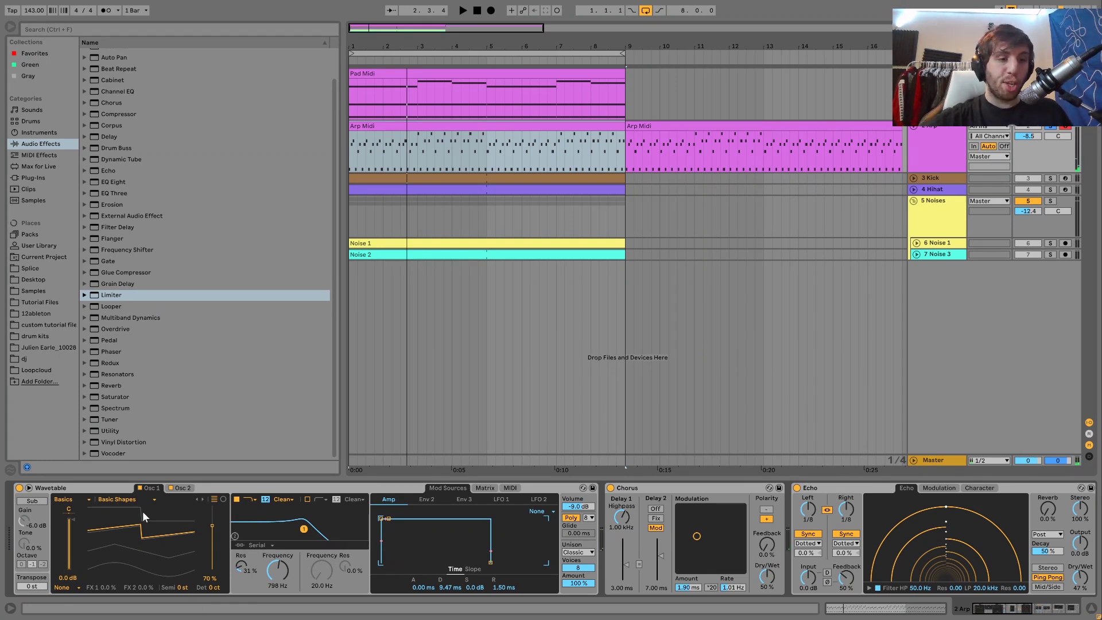
{"action": "left_click", "coordinate": [179, 489]}
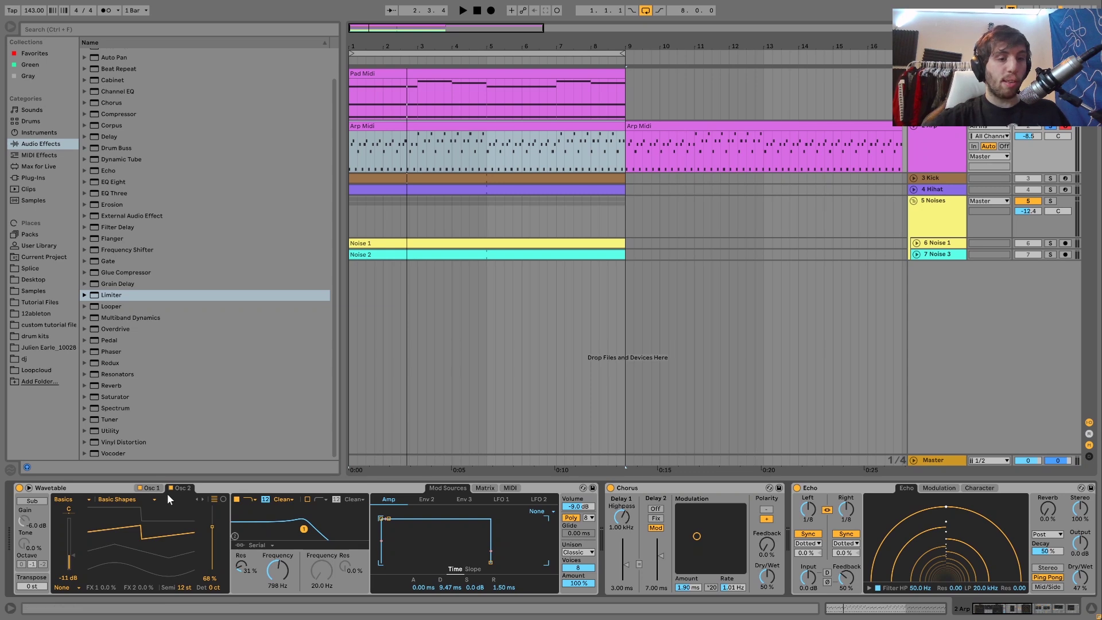
{"action": "left_click", "coordinate": [154, 490]}
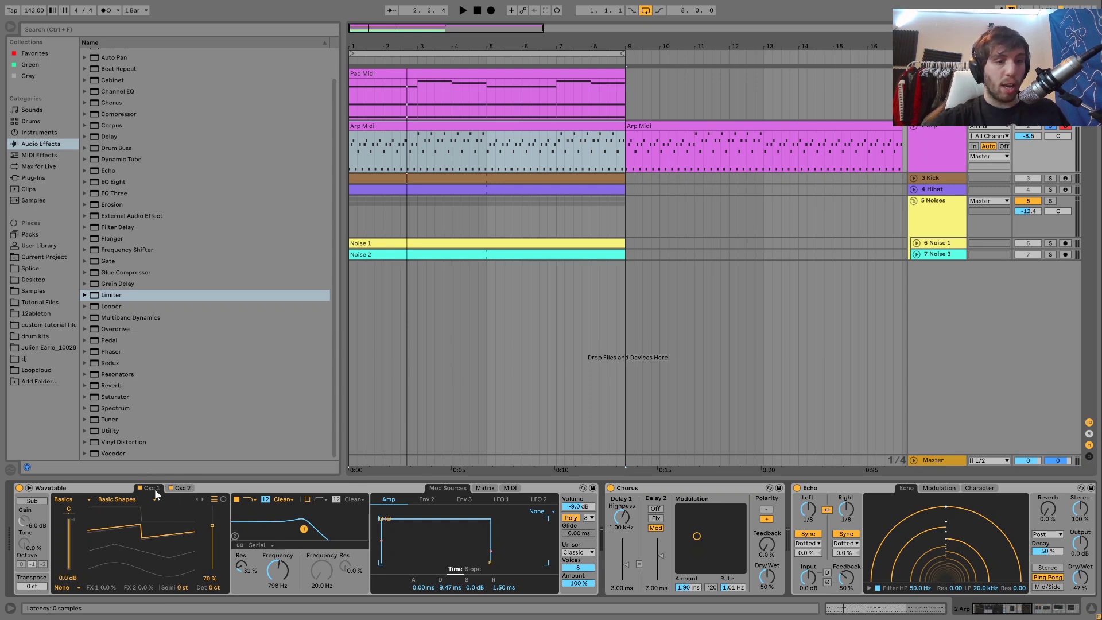
{"action": "key", "text": "space"}
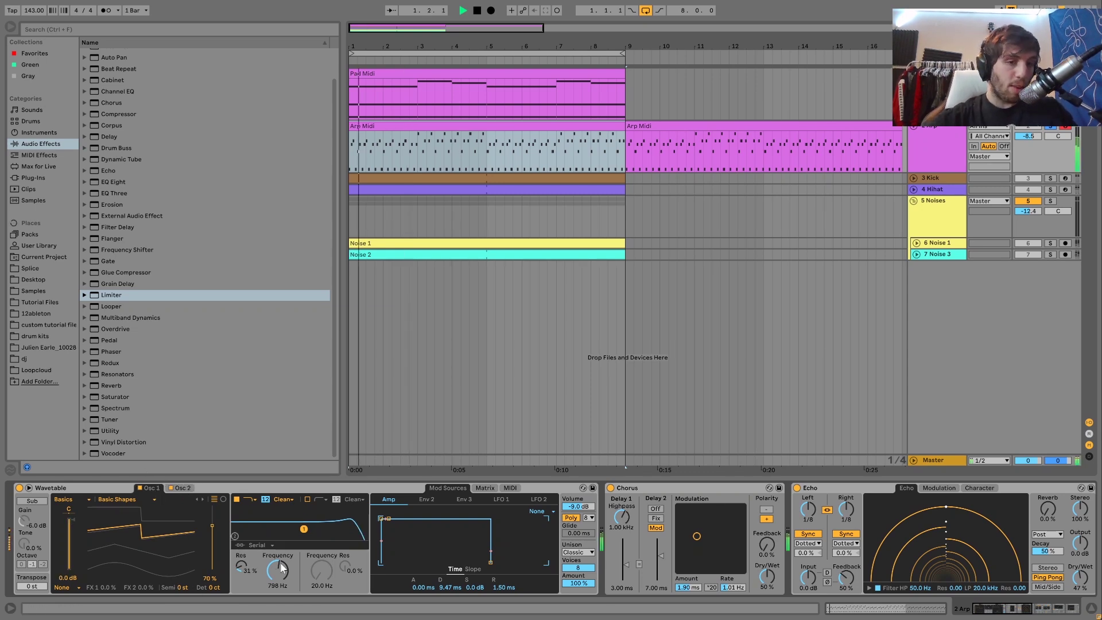
Examine Wavetable's modulation matrix and the LFO 1 settings while playing the arp.
{"action": "left_click", "coordinate": [484, 488]}
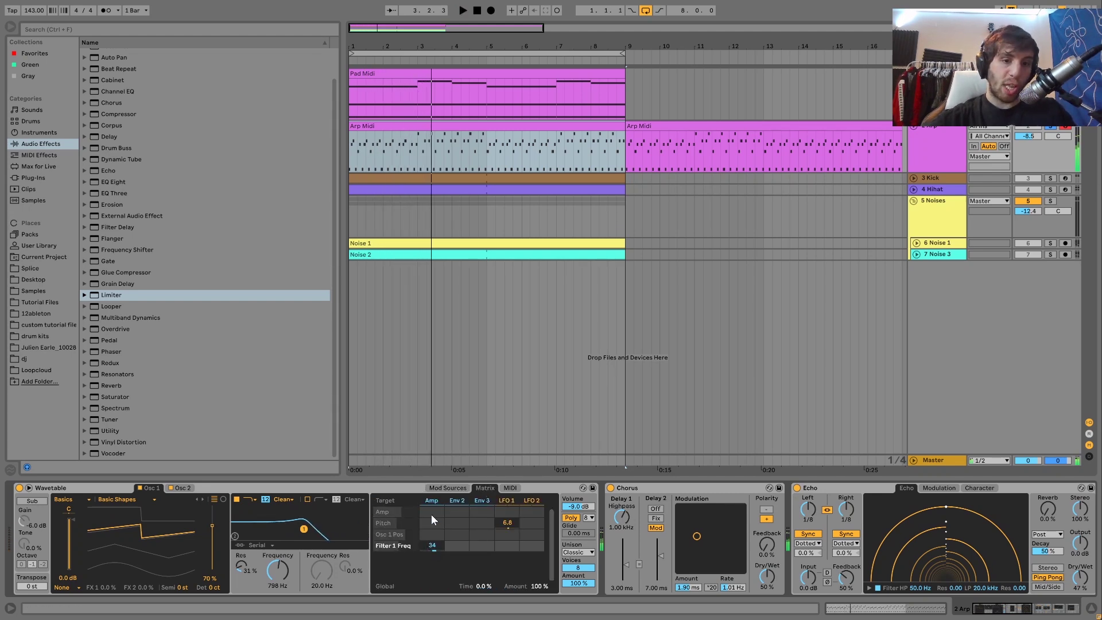
{"action": "left_click", "coordinate": [432, 514]}
{"action": "left_click", "coordinate": [456, 489]}
{"action": "left_click", "coordinate": [484, 488]}
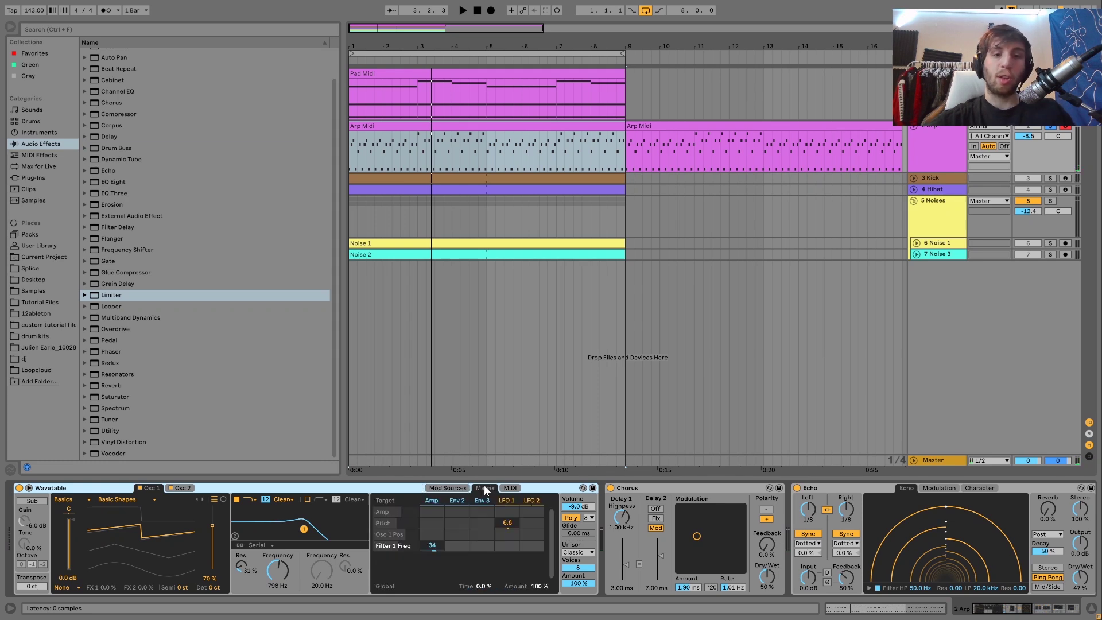
{"action": "left_click", "coordinate": [445, 487]}
{"action": "left_click", "coordinate": [507, 502]}
{"action": "key", "text": "space"}
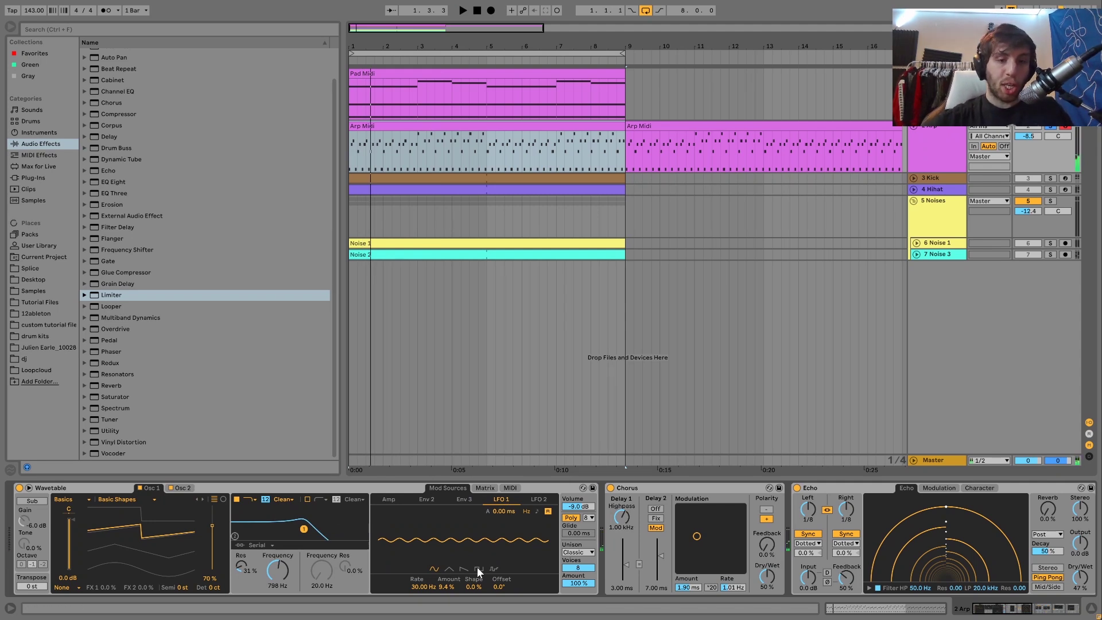
Audition single notes with the LFO 1 Amount at 71%, 19% and 9.4%.
{"action": "left_click_drag", "start_coordinate": [451, 588], "coordinate": [450, 559]}
{"action": "key", "text": "x"}
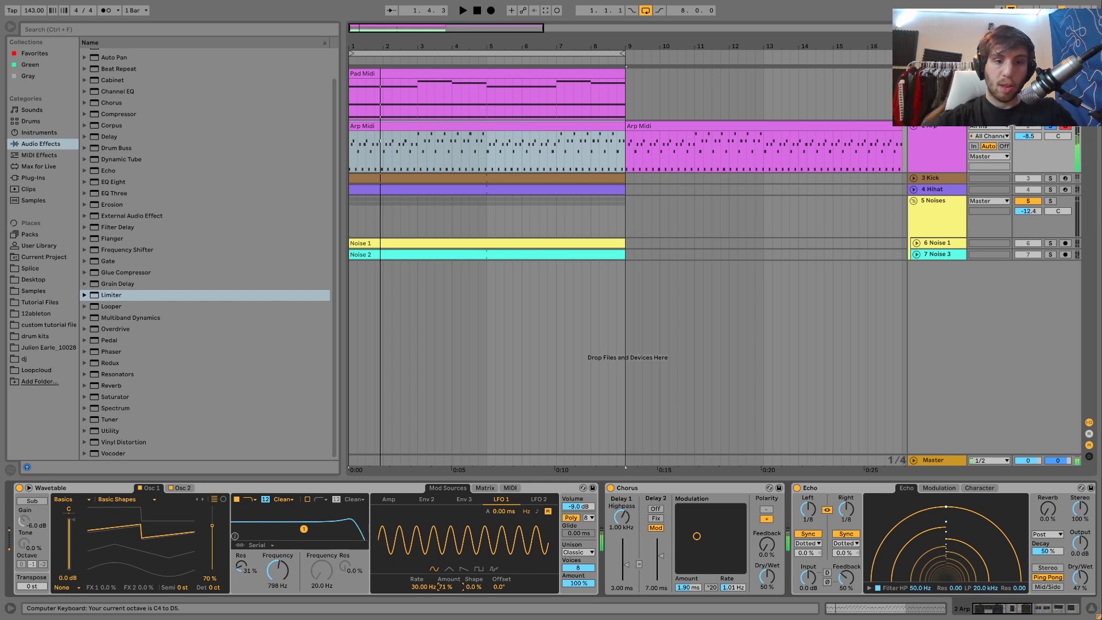
{"action": "left_click_drag", "start_coordinate": [448, 588], "coordinate": [448, 612]}
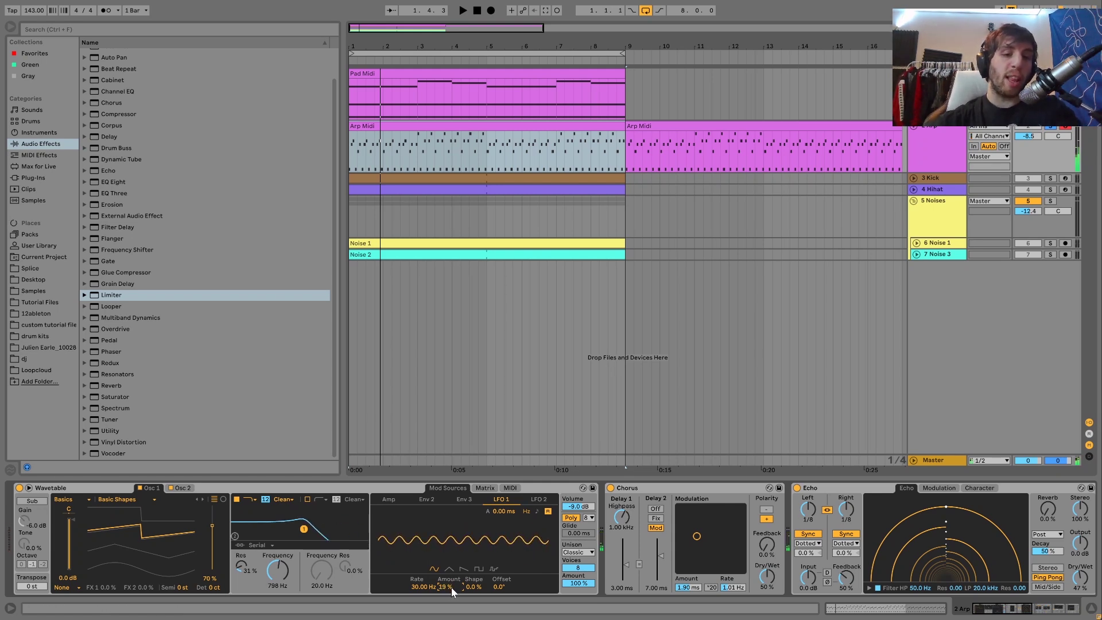
{"action": "key", "text": "a"}
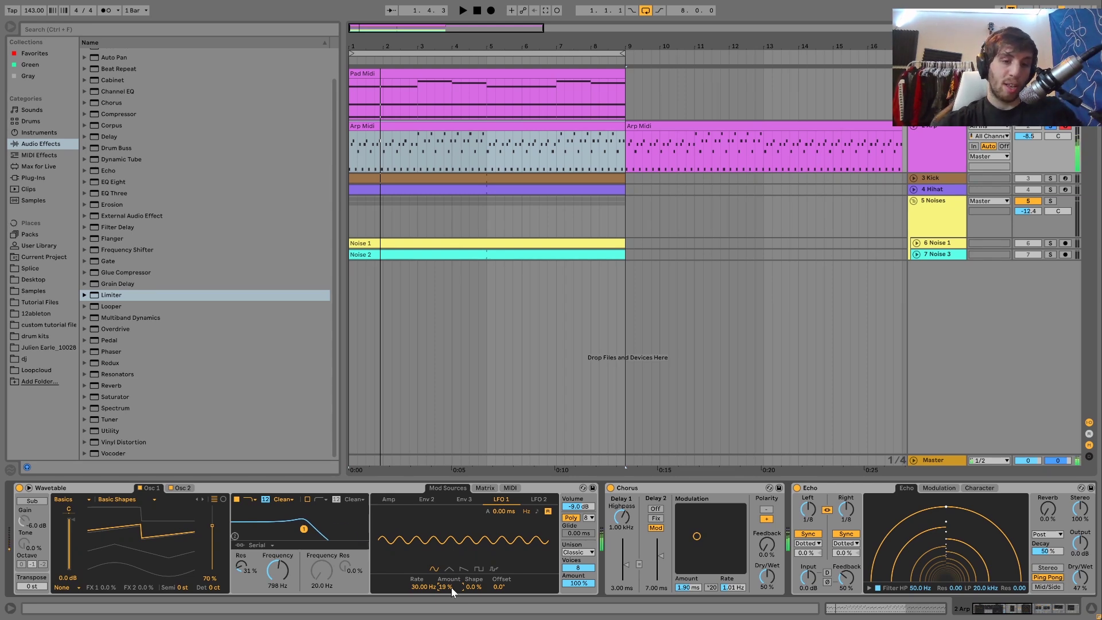
{"action": "key", "text": "a"}
{"action": "left_click_drag", "start_coordinate": [452, 588], "coordinate": [451, 593]}
{"action": "key", "text": "a"}
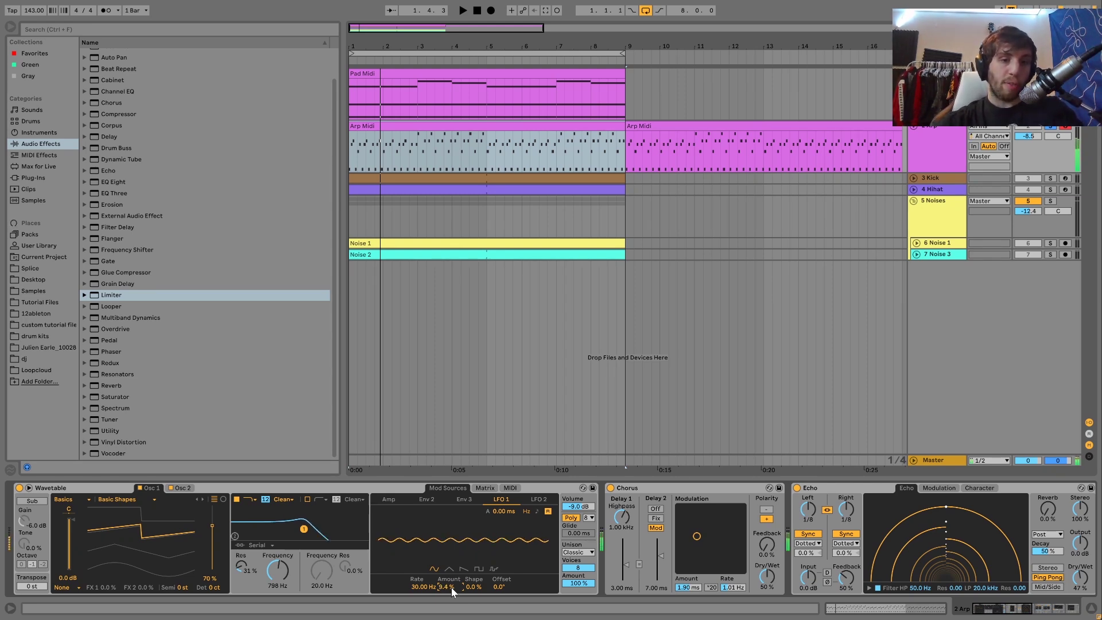
{"action": "key", "text": "a"}
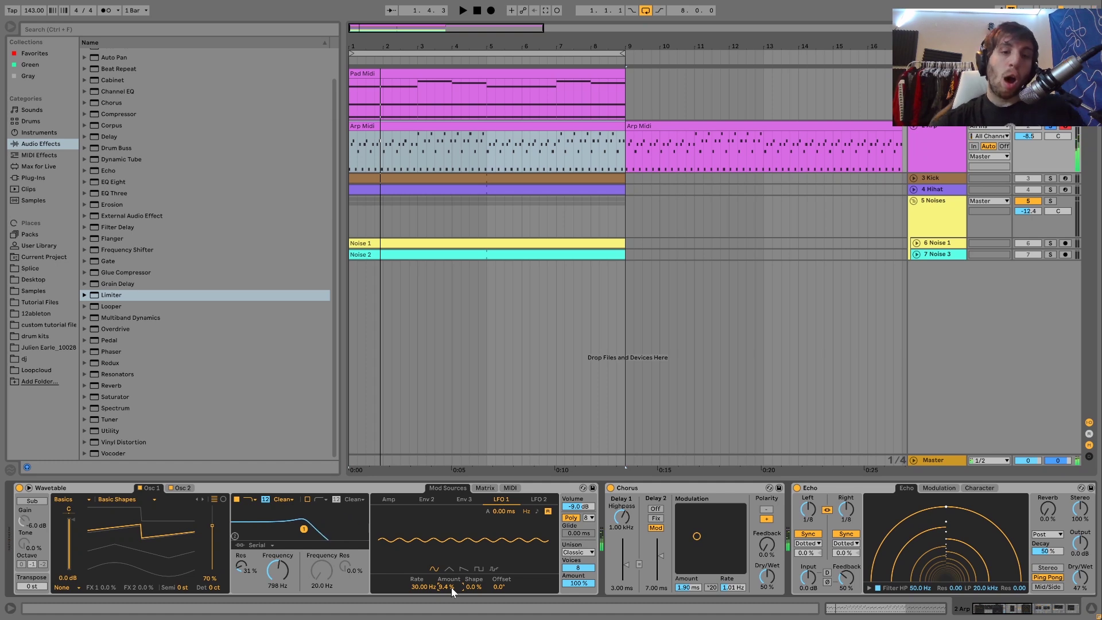
Play the arp, try a higher LFO 1 Amount and undo the change.
{"action": "key", "text": "space"}
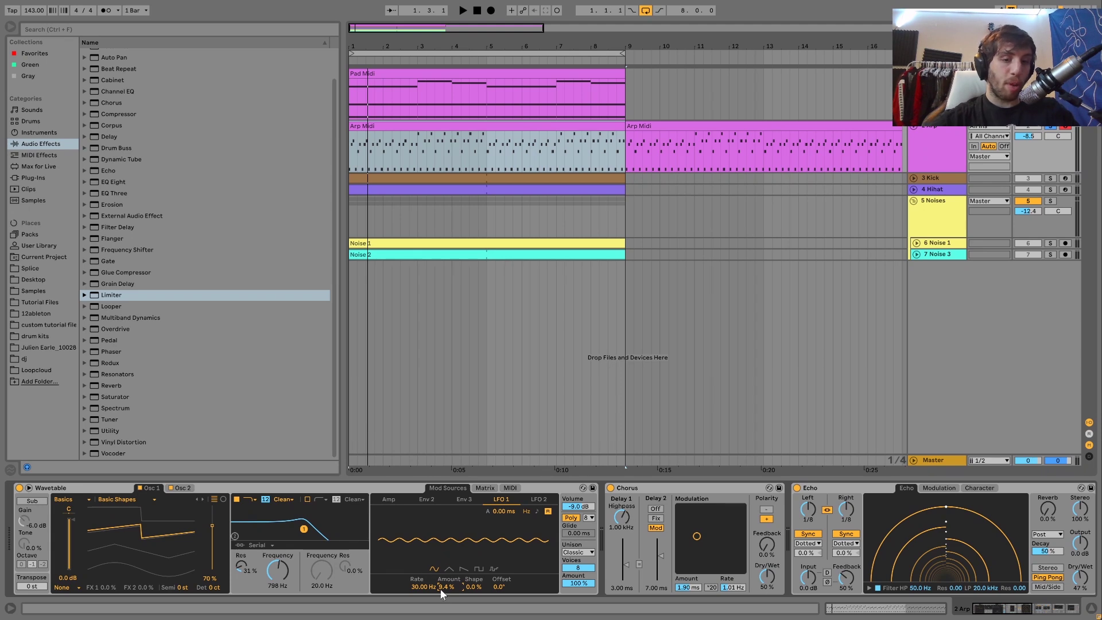
{"action": "left_click_drag", "start_coordinate": [442, 585], "coordinate": [442, 556]}
{"action": "key", "text": "ctrl+z"}
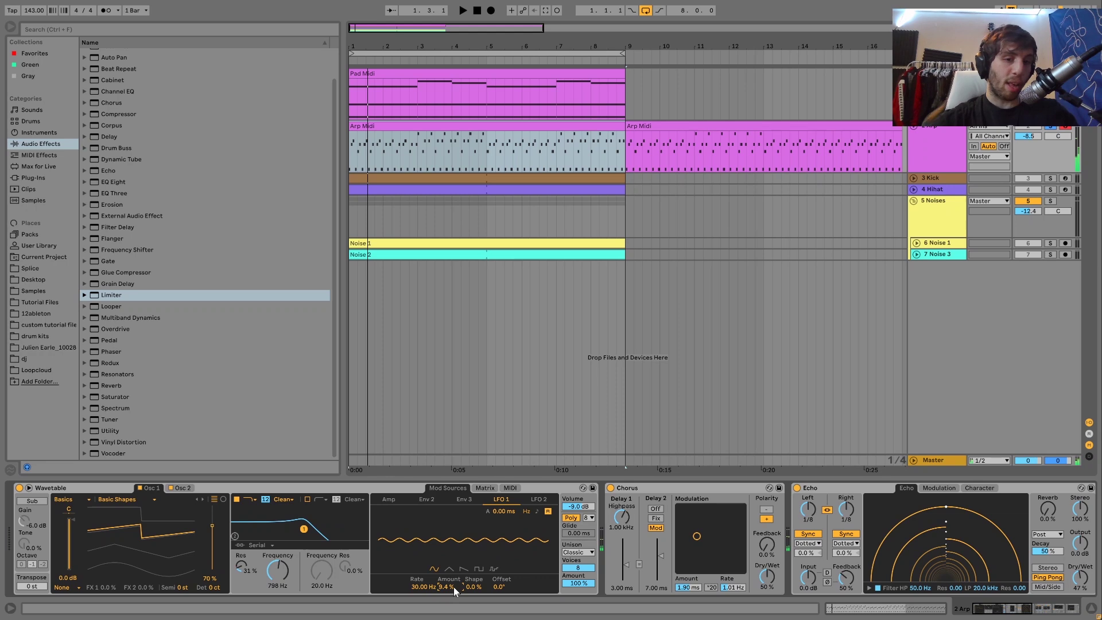
Play the arp and examine Wavetable's unison voices and amount and the Chorus settings.
{"action": "key", "text": "space"}
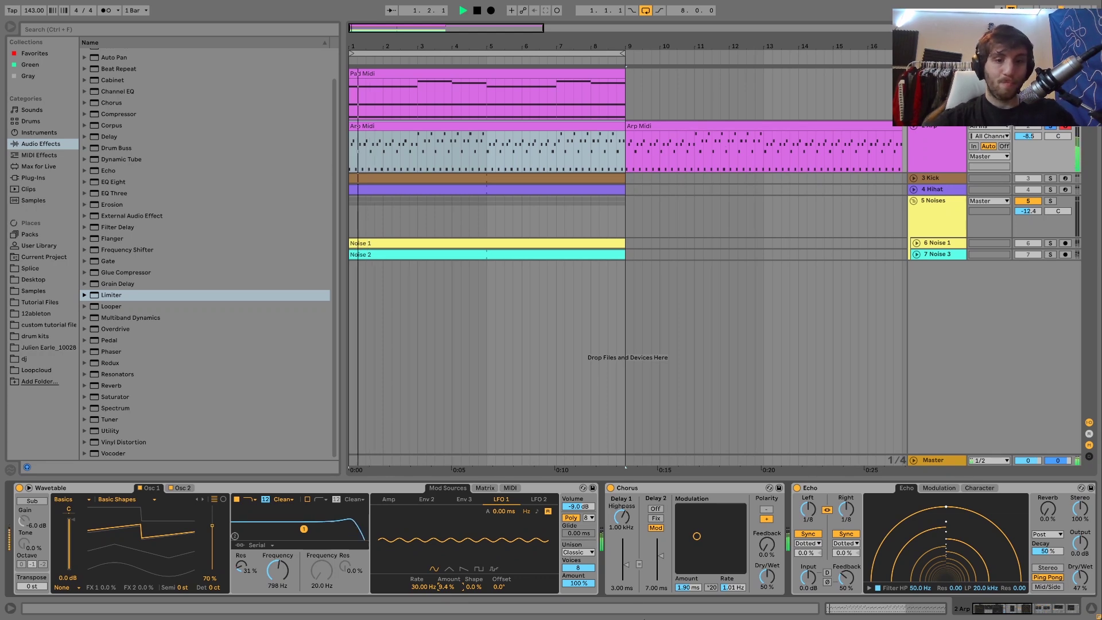
{"action": "key", "text": "space"}
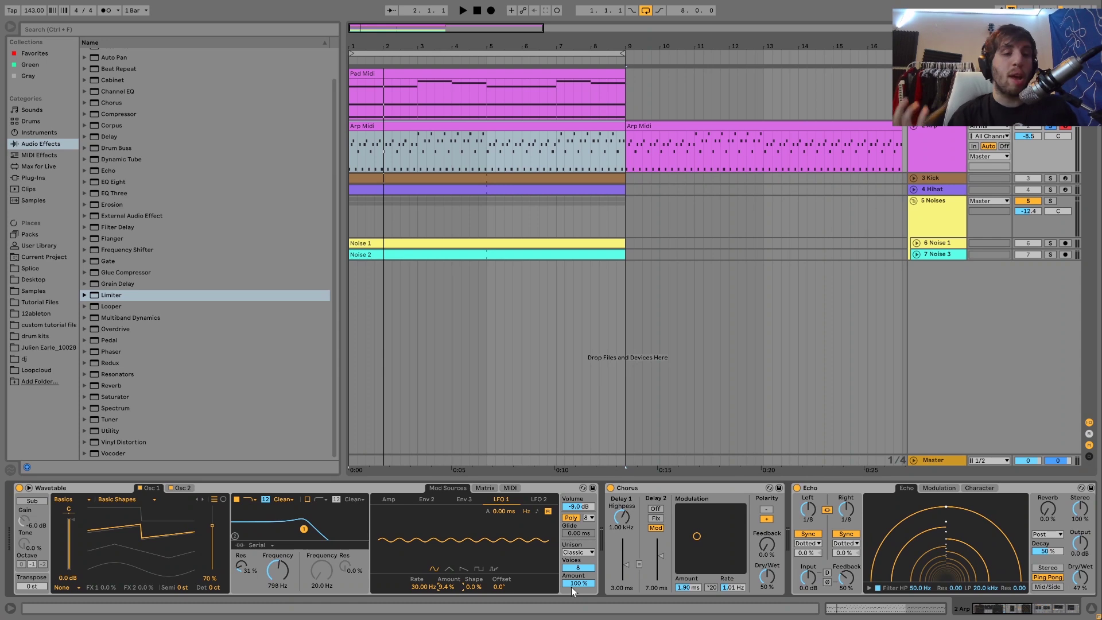
{"action": "key", "text": "space"}
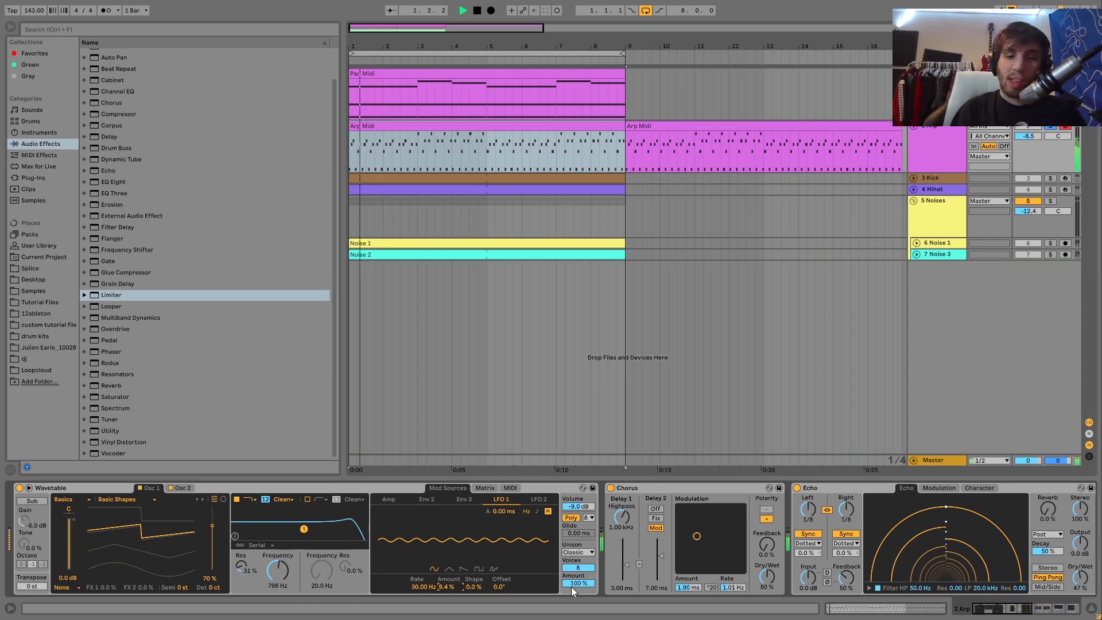
{"action": "scroll", "coordinate": [570, 587], "scroll_direction": "right", "scroll_amount": 3}
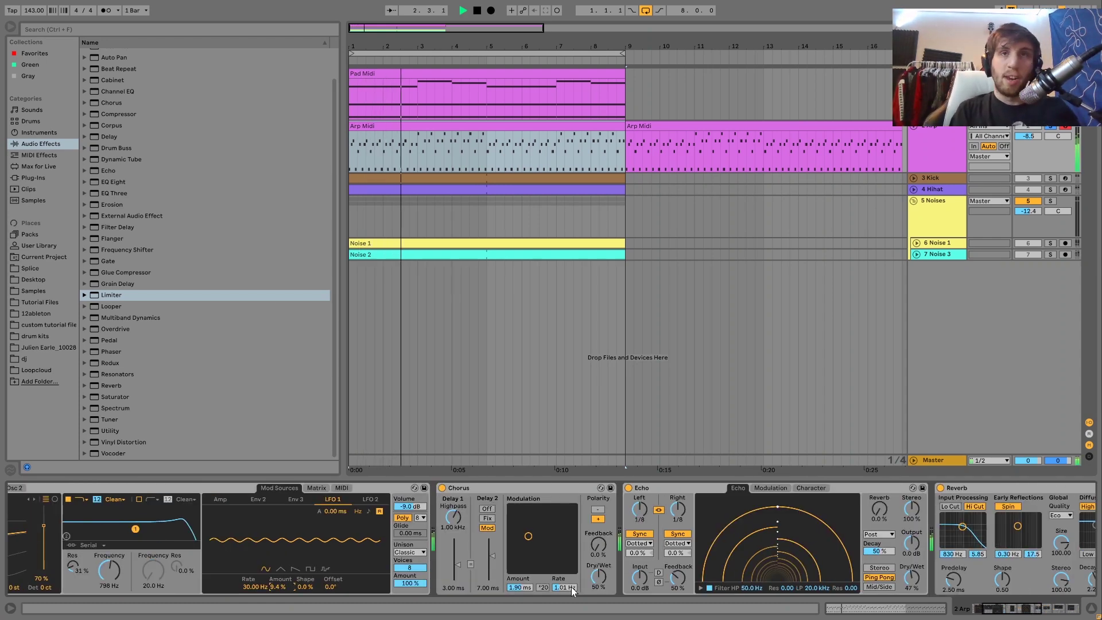
{"action": "key", "text": "space"}
{"action": "key", "text": "space"}
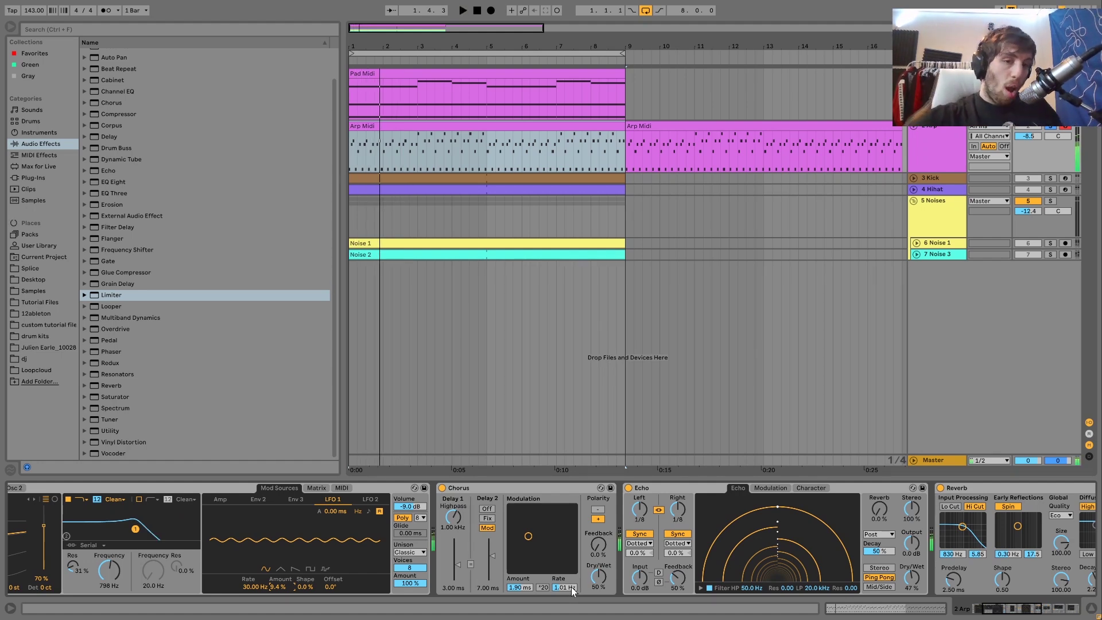
Compare the arp with Chorus bypassed and re-enabled during playback.
{"action": "scroll", "coordinate": [573, 592], "scroll_direction": "right", "scroll_amount": 3}
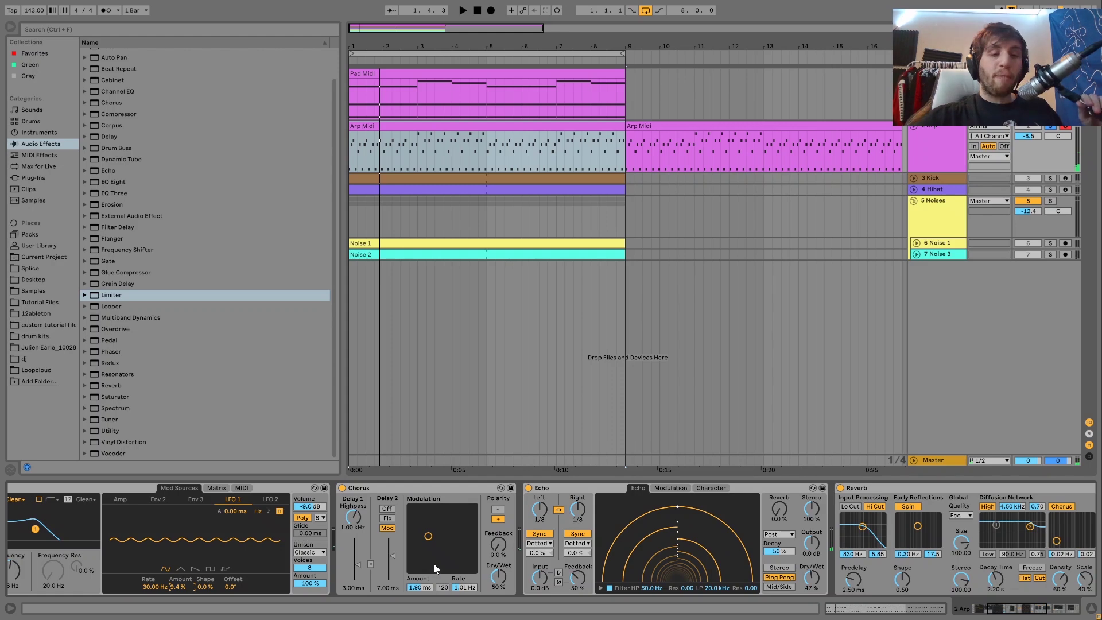
{"action": "scroll", "coordinate": [433, 562], "scroll_direction": "right", "scroll_amount": 2}
{"action": "key", "text": "space"}
{"action": "left_click", "coordinate": [278, 488]}
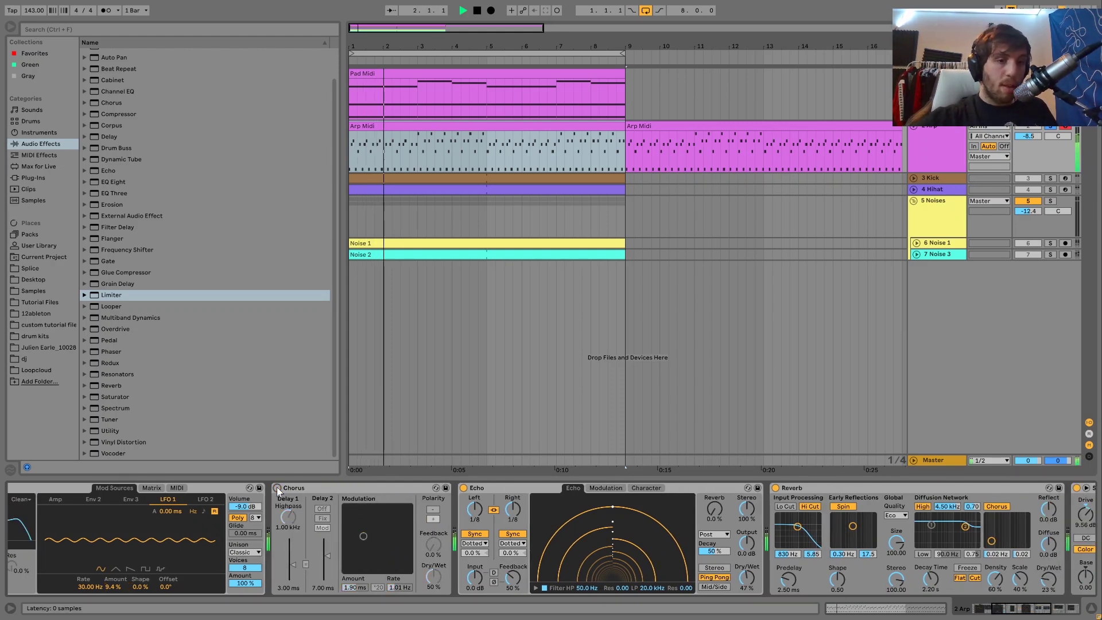
{"action": "left_click", "coordinate": [277, 488]}
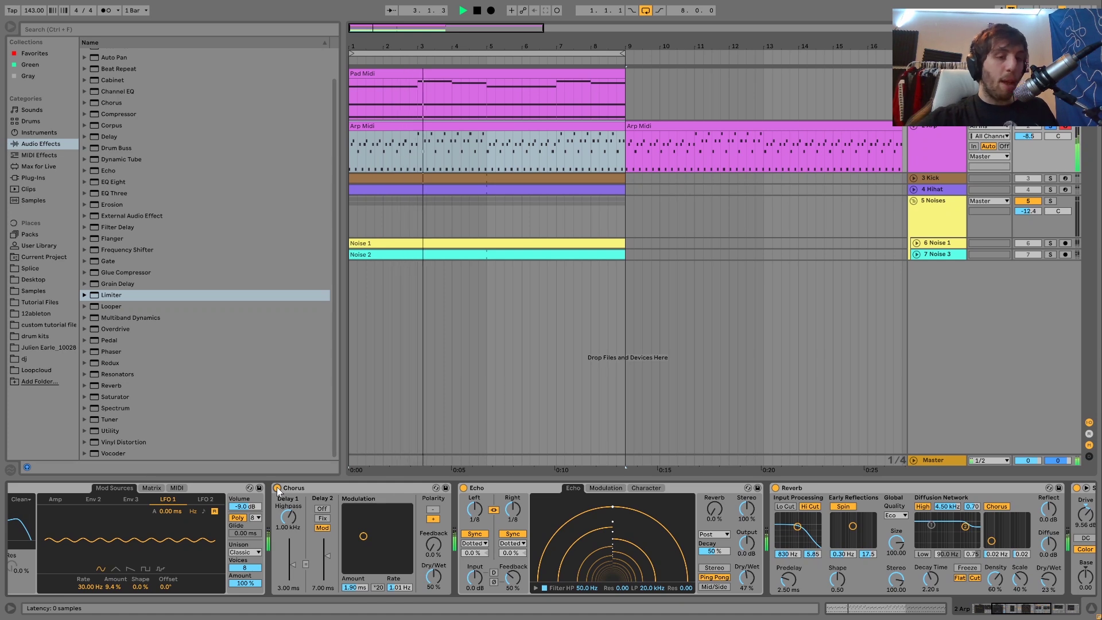
Examine the arp's Echo, Reverb, Saturator and Auto Filter settings and play the sound through them.
{"action": "scroll", "coordinate": [277, 490], "scroll_direction": "right", "scroll_amount": 5}
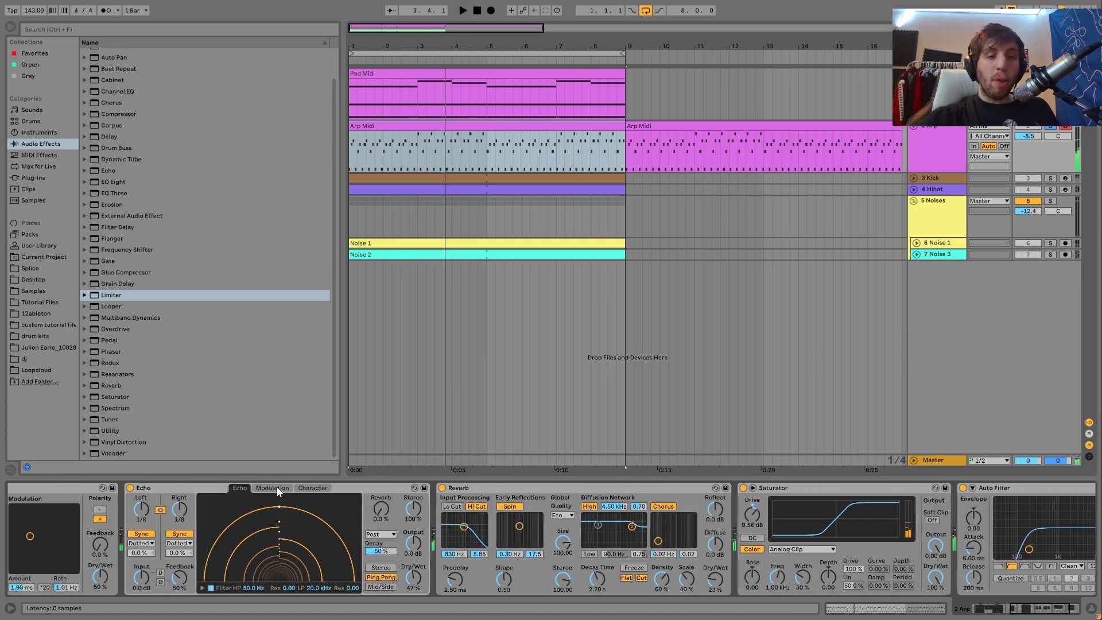
{"action": "scroll", "coordinate": [277, 487], "scroll_direction": "right", "scroll_amount": 2}
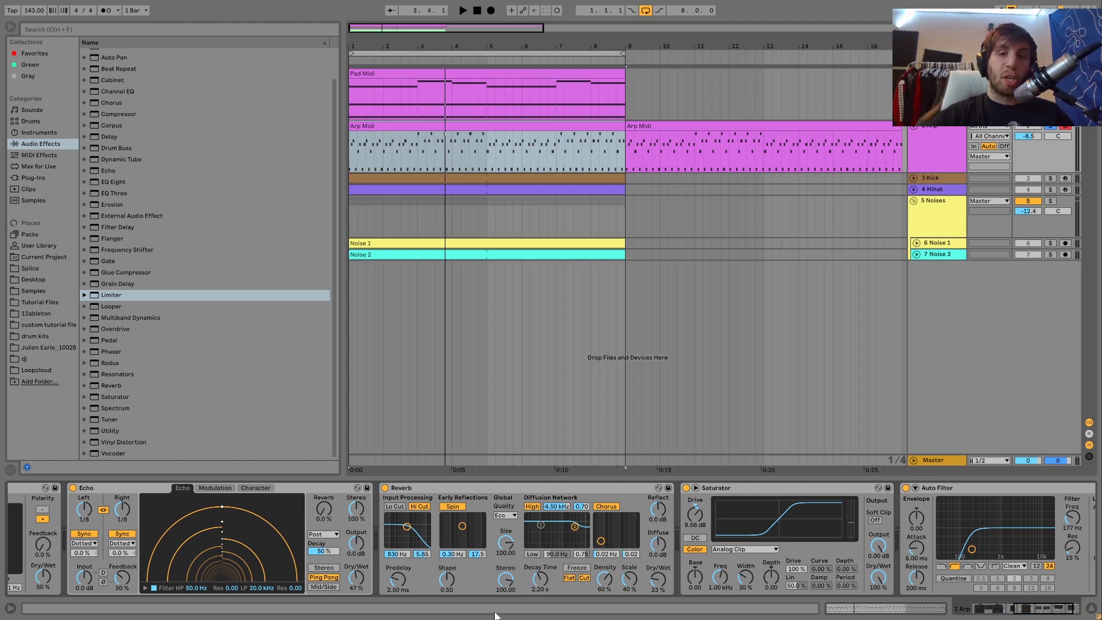
{"action": "key", "text": "space"}
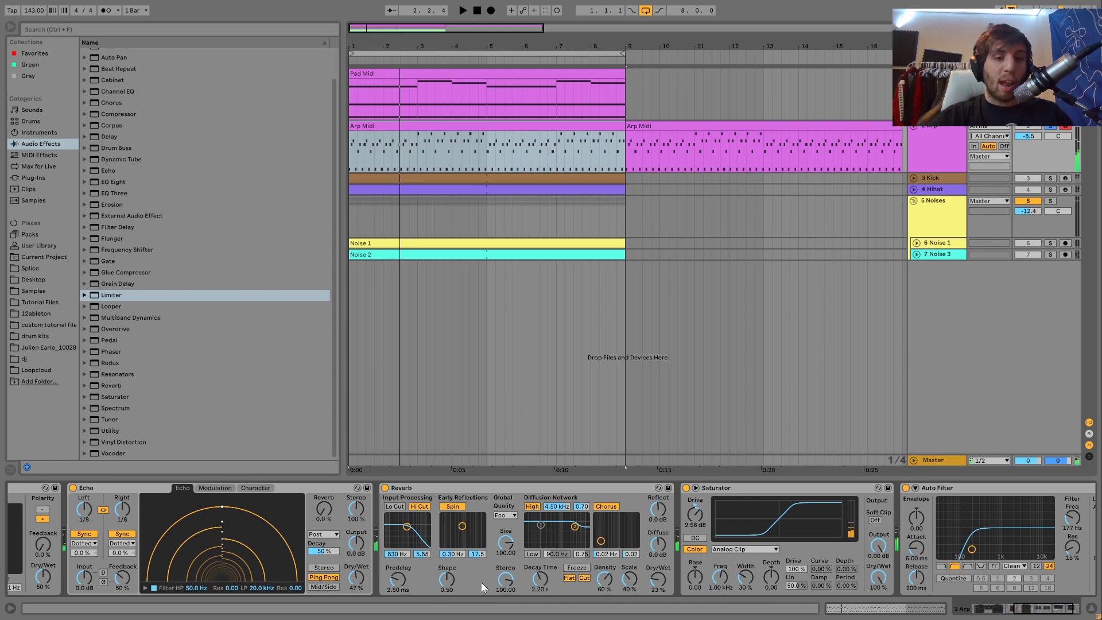
{"action": "scroll", "coordinate": [481, 582], "scroll_direction": "right", "scroll_amount": 3}
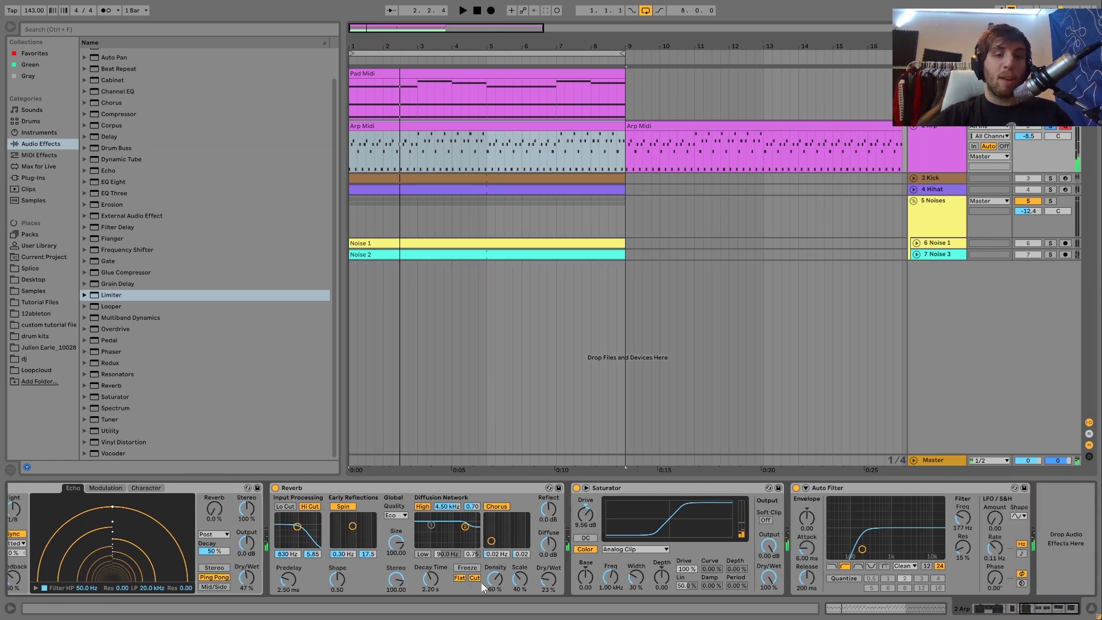
{"action": "left_click", "coordinate": [620, 488]}
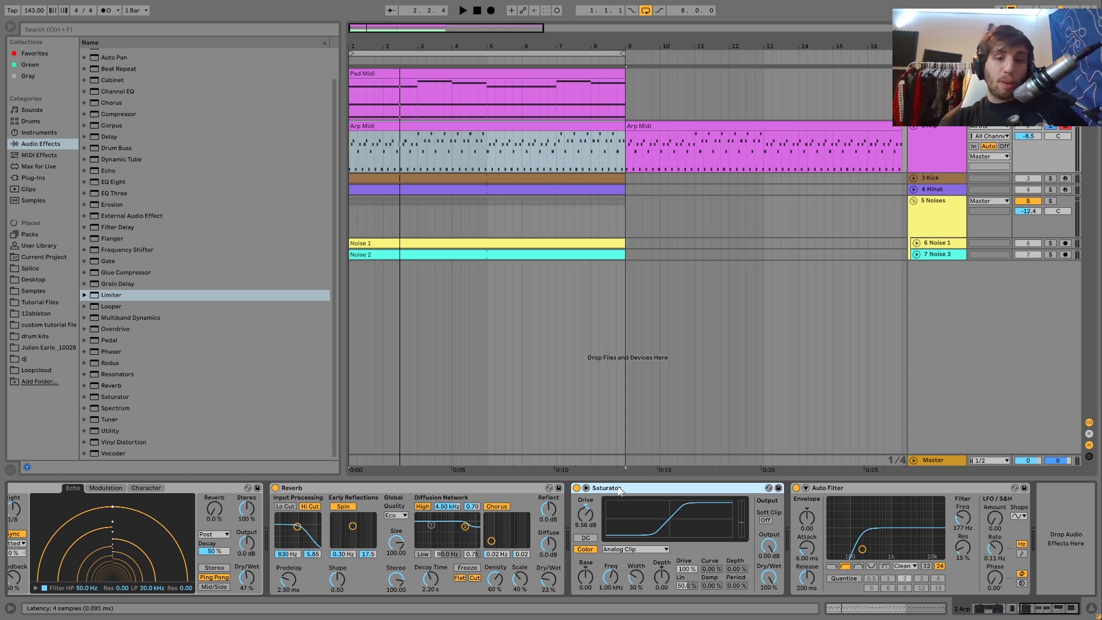
{"action": "key", "text": "space"}
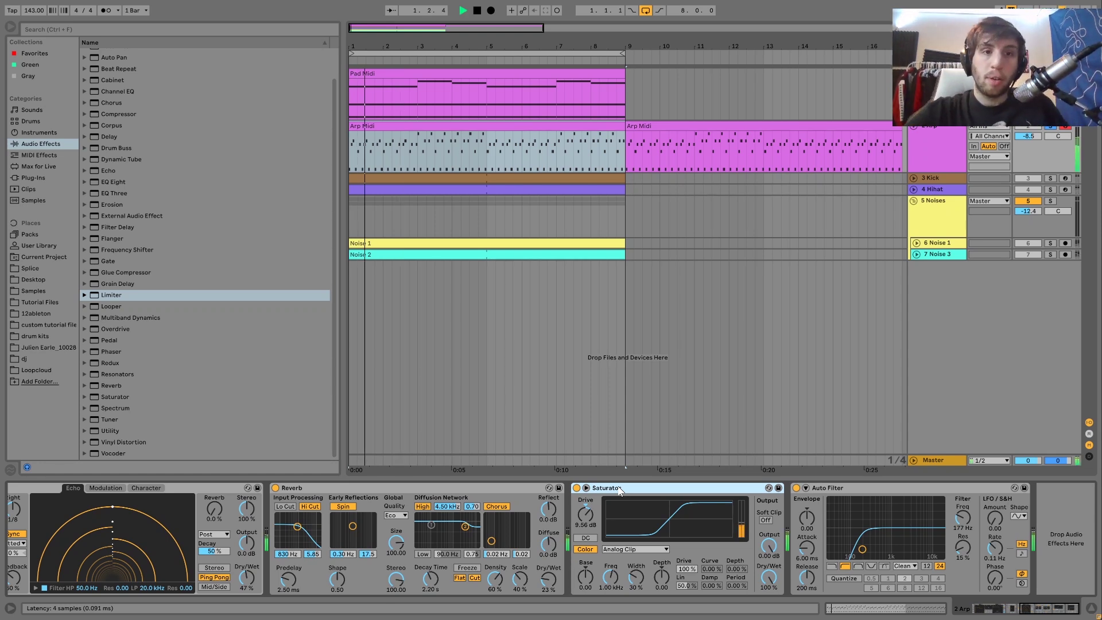
{"action": "key", "text": "space"}
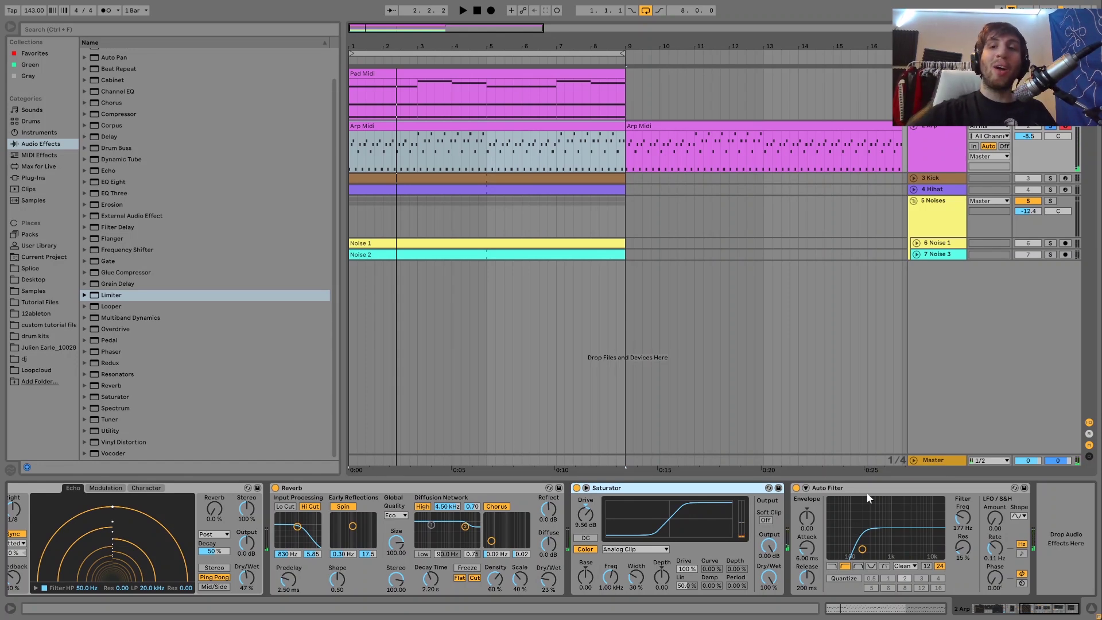
Solo and unfold the Kick track, hide the devices inside its rumble rack and play the kick.
{"action": "left_click", "coordinate": [946, 178]}
{"action": "left_click", "coordinate": [1051, 178]}
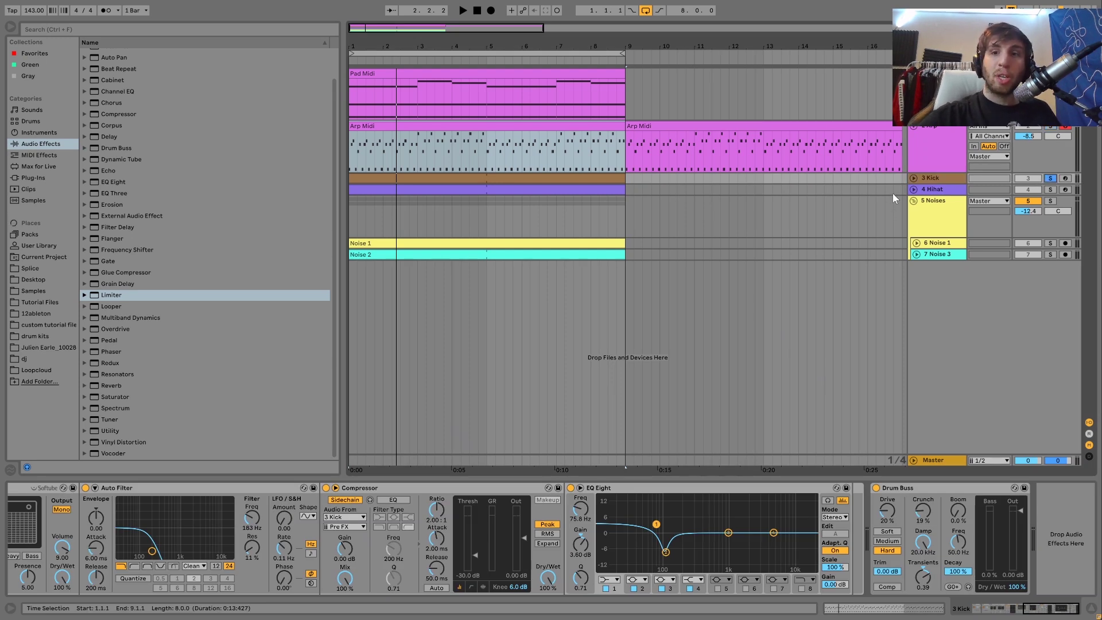
{"action": "left_click", "coordinate": [914, 178]}
{"action": "key", "text": "space"}
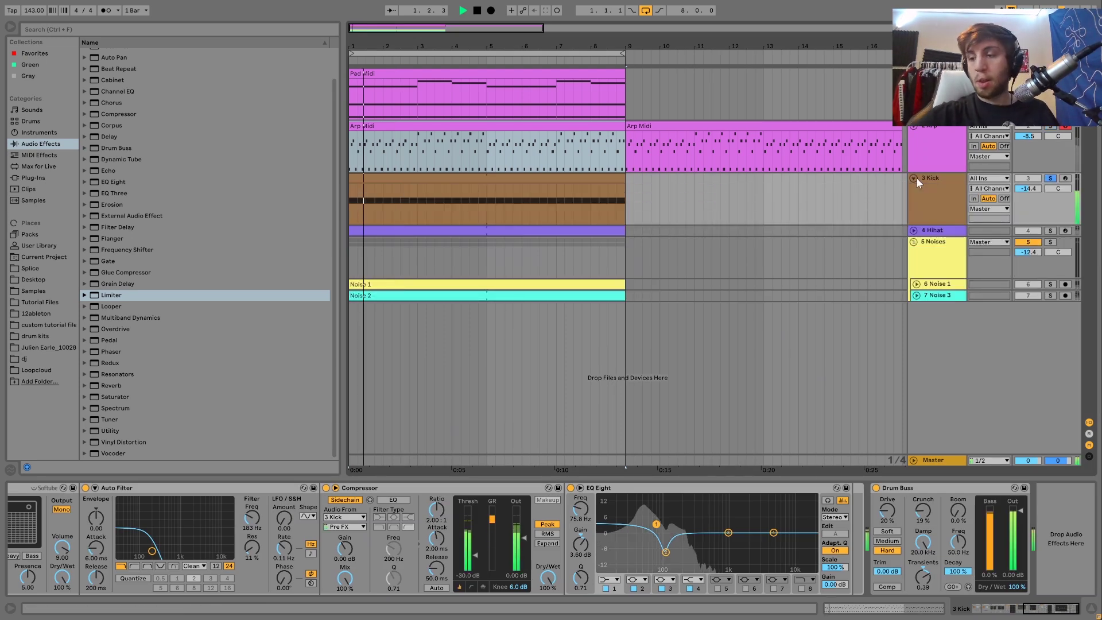
{"action": "scroll", "coordinate": [525, 523], "scroll_direction": "up", "scroll_amount": 10}
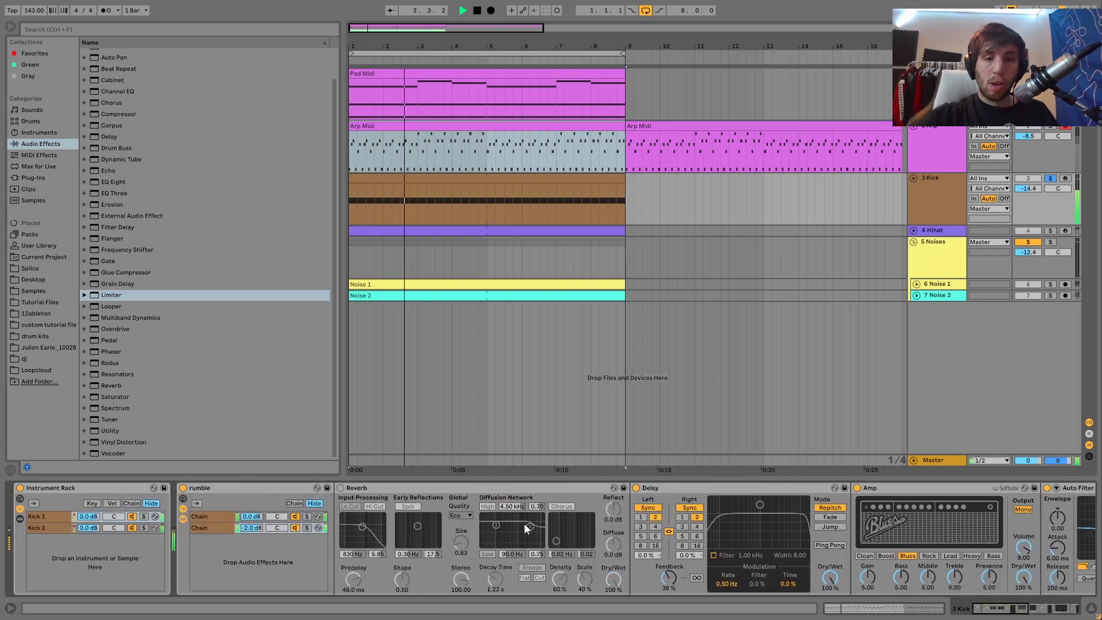
{"action": "left_click", "coordinate": [182, 520]}
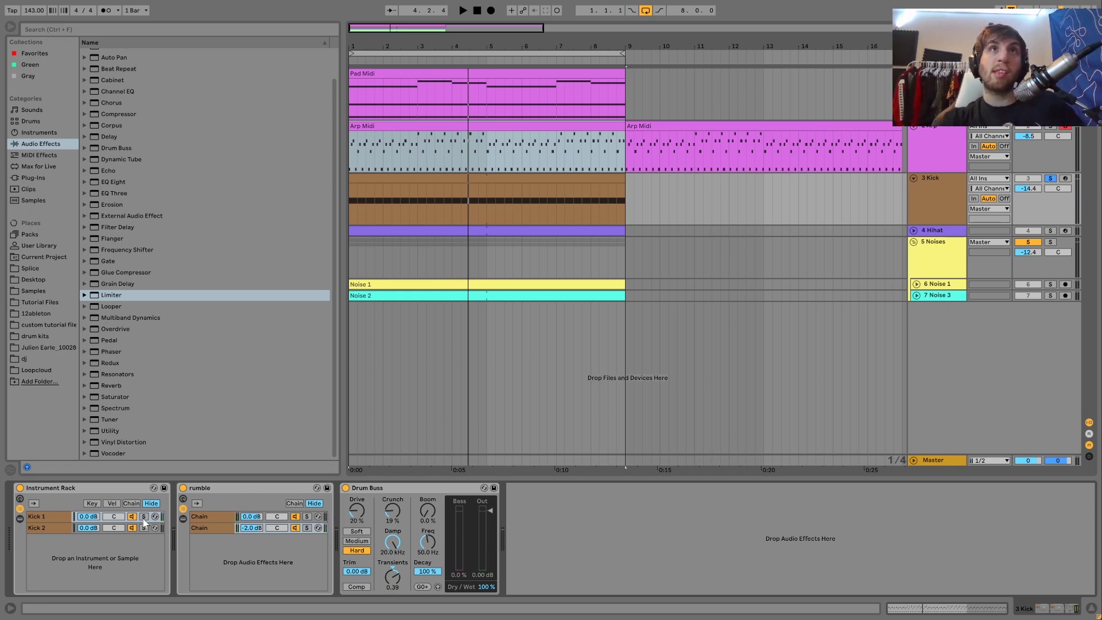
{"action": "key", "text": "space"}
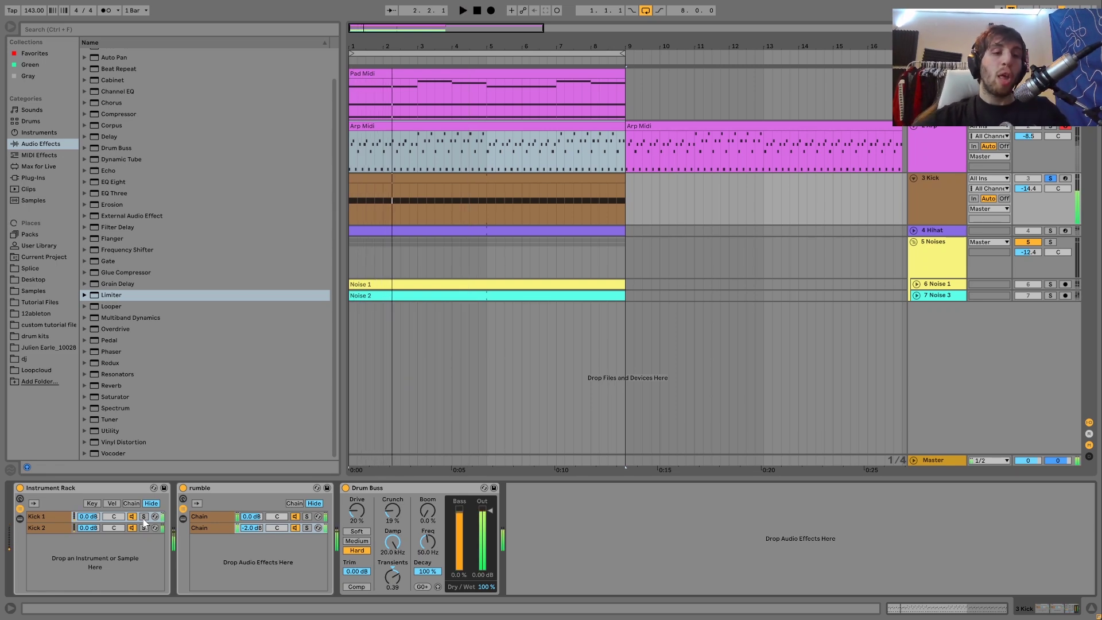
Solo the Kick 1 chain, show its sampler and play it with the rumble rack bypassed.
{"action": "left_click", "coordinate": [144, 519]}
{"action": "left_click", "coordinate": [48, 518]}
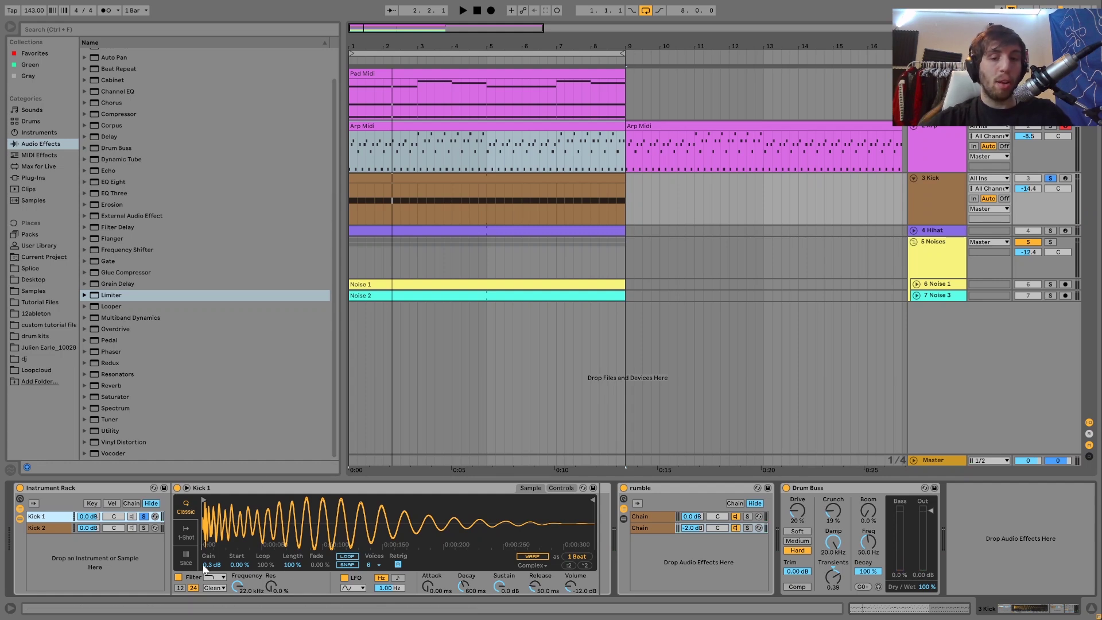
{"action": "key", "text": "space"}
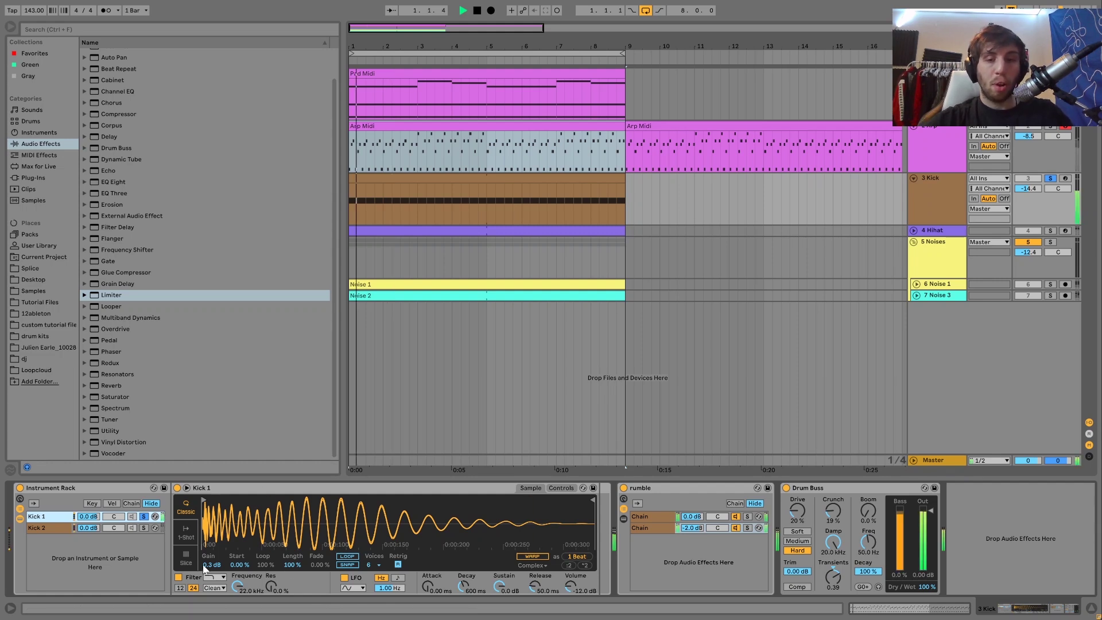
{"action": "left_click", "coordinate": [624, 488]}
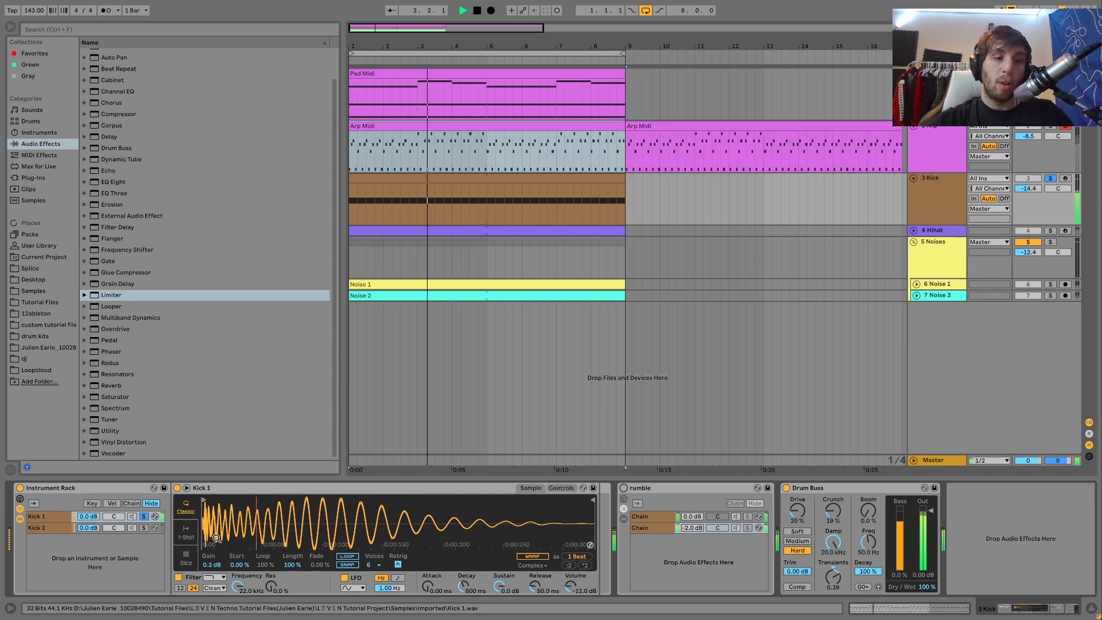
Solo the Kick 2 chain and play it with its Pedal and EQ Three turned off.
{"action": "left_click", "coordinate": [144, 528]}
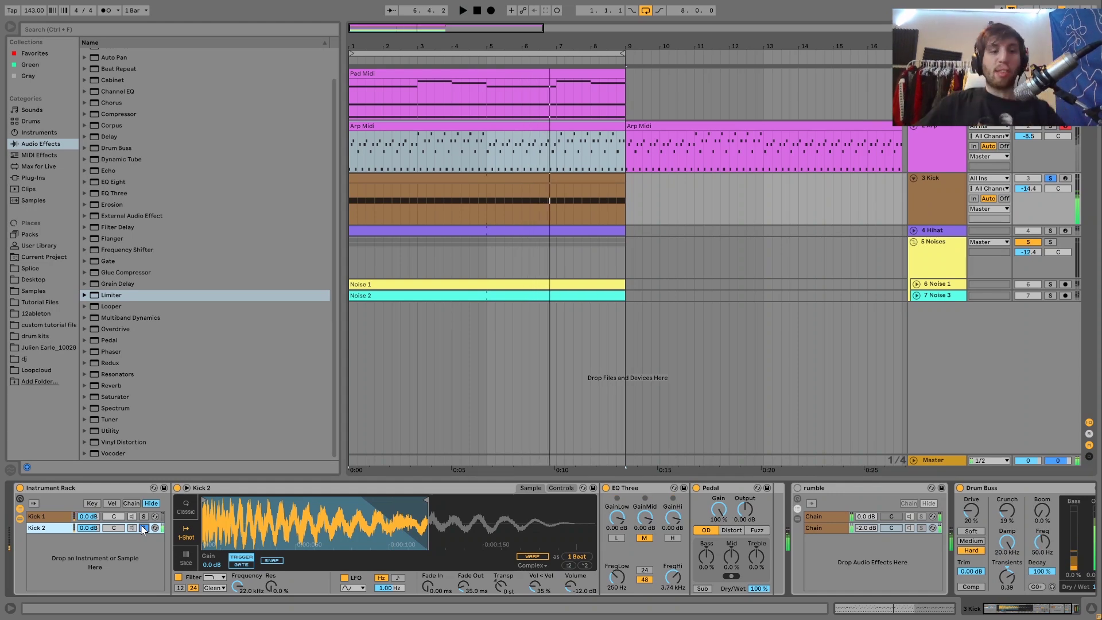
{"action": "left_click", "coordinate": [697, 488]}
{"action": "left_click", "coordinate": [608, 487]}
{"action": "key", "text": "space"}
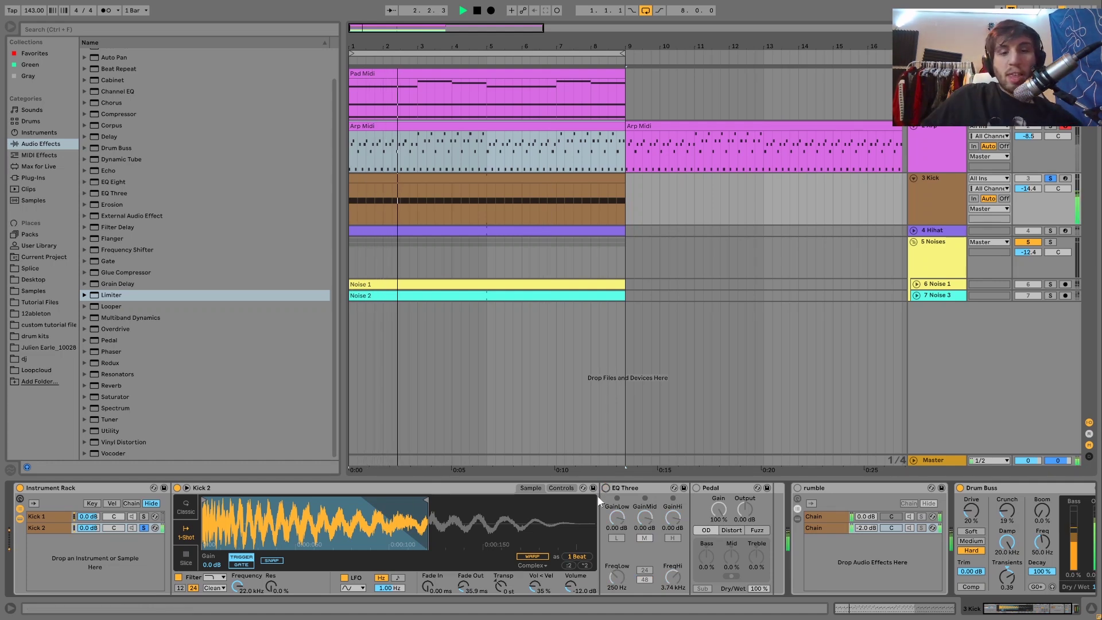
{"action": "key", "text": "space"}
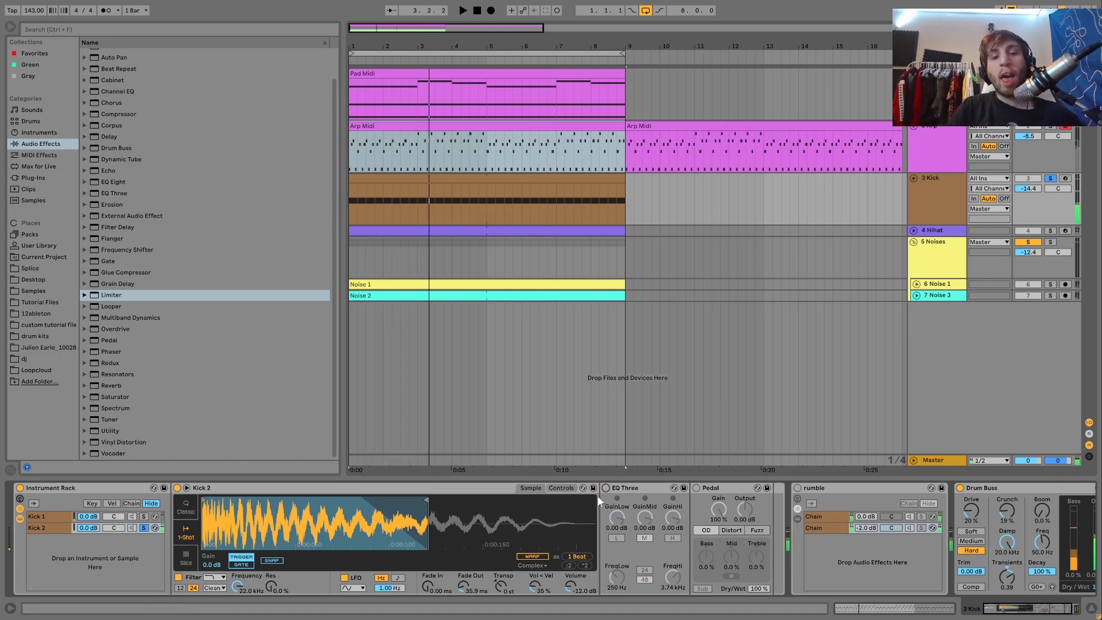
Turn Kick 2's EQ Three and Pedal back on one after the other, playing the kick with each.
{"action": "left_click", "coordinate": [606, 488]}
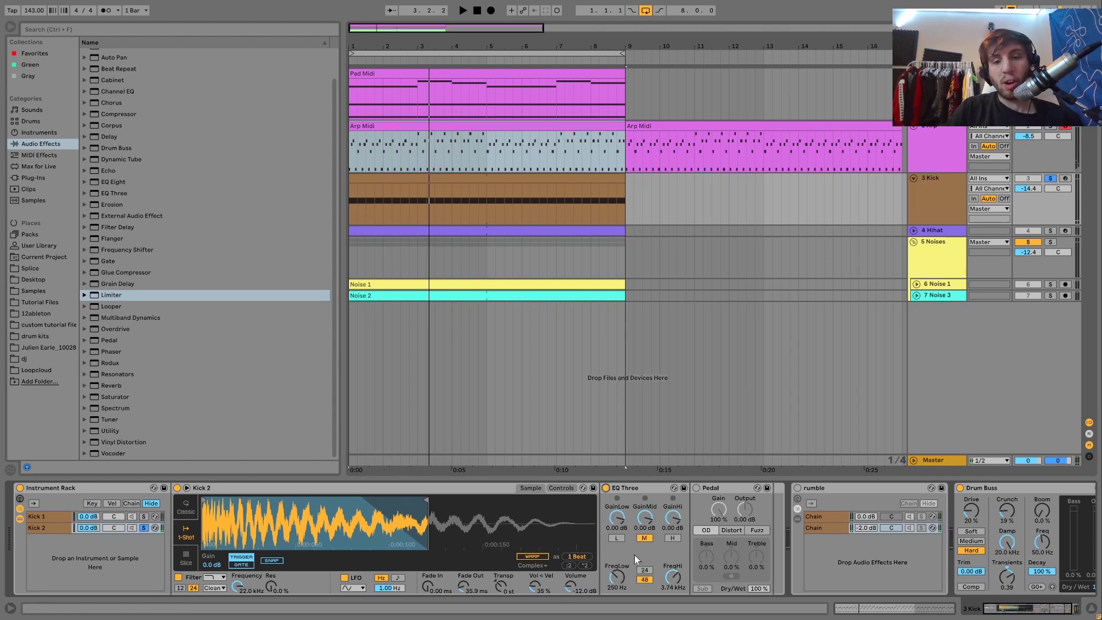
{"action": "key", "text": "space"}
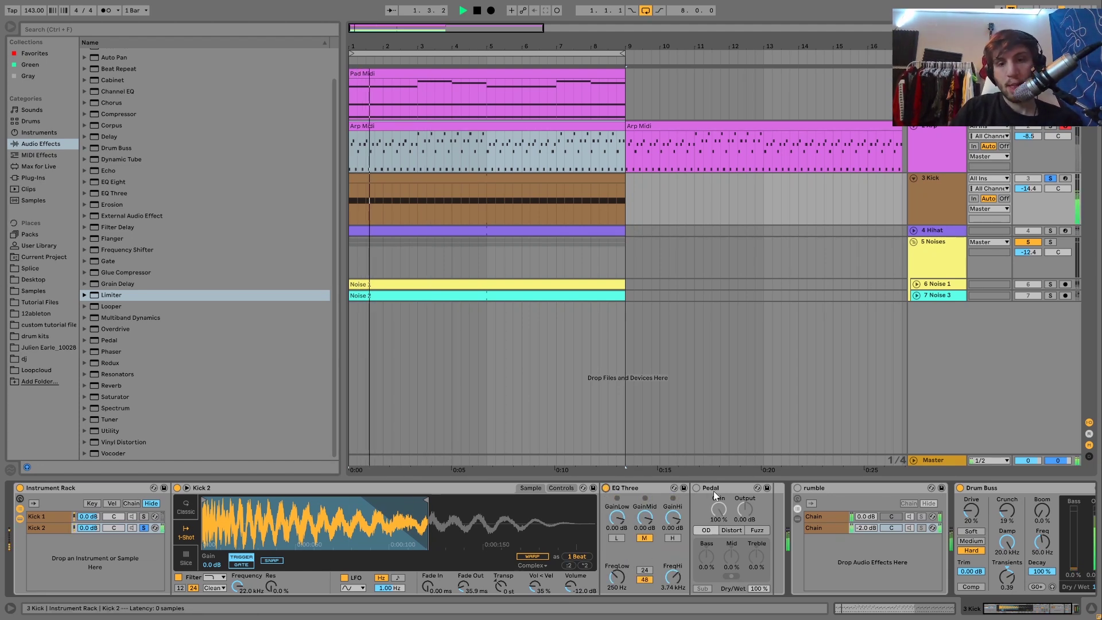
{"action": "left_click", "coordinate": [697, 488]}
{"action": "key", "text": "space"}
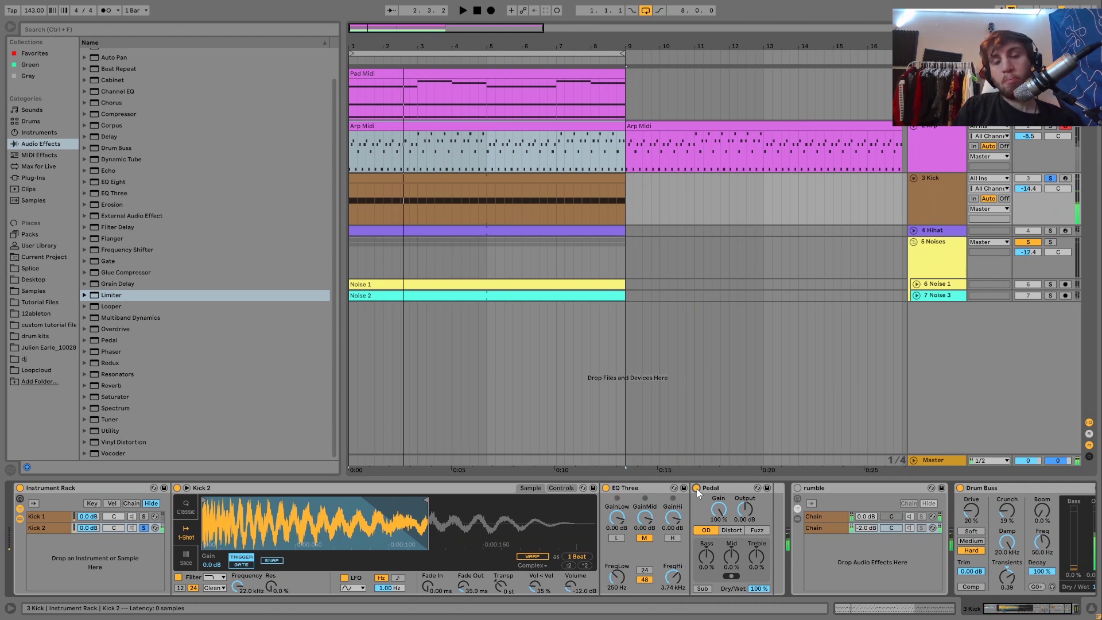
{"action": "key", "text": "space"}
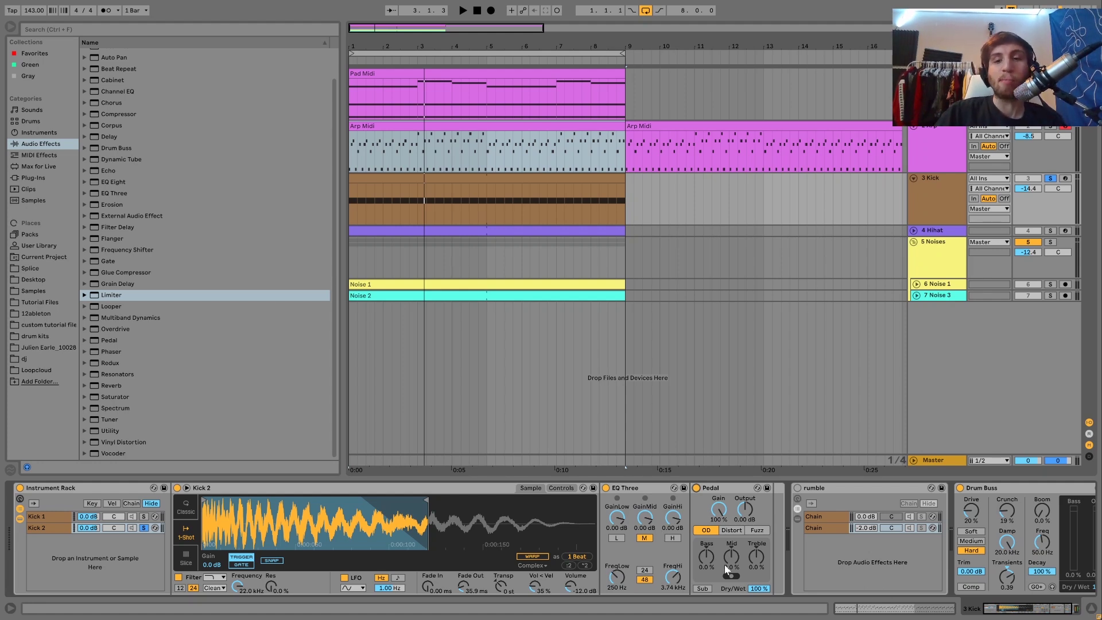
Compare Kick 2 with the Pedal bypassed and re-enabled during playback.
{"action": "key", "text": "space"}
{"action": "left_click", "coordinate": [697, 488]}
{"action": "left_click", "coordinate": [697, 487]}
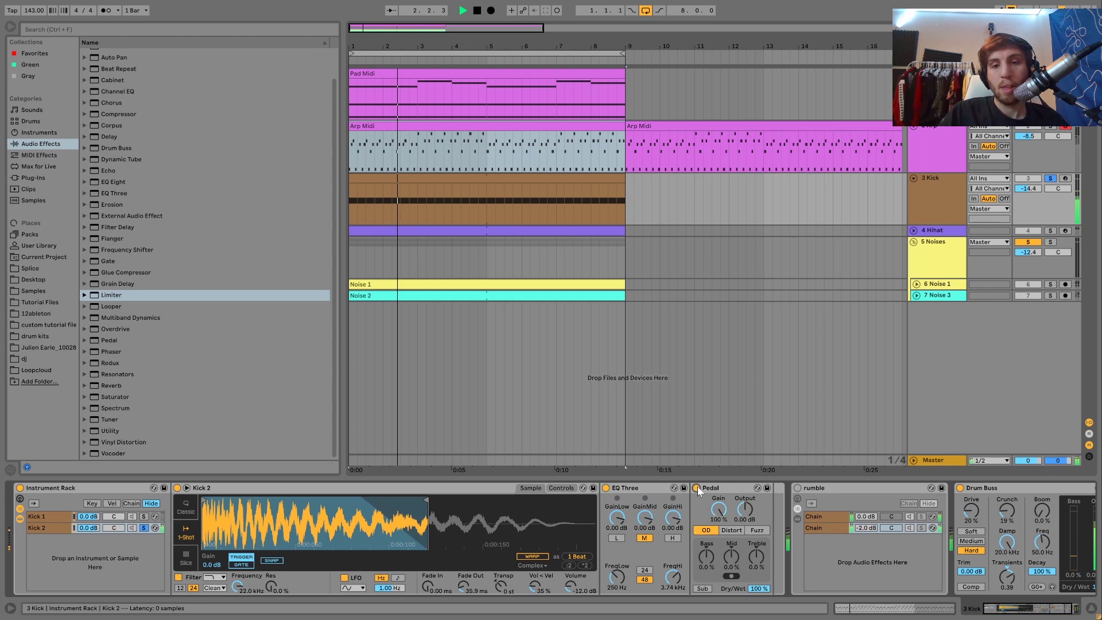
Unsolo the Kick 2 chain, play both kick layers together and re-enable the rumble rack.
{"action": "left_click", "coordinate": [143, 528]}
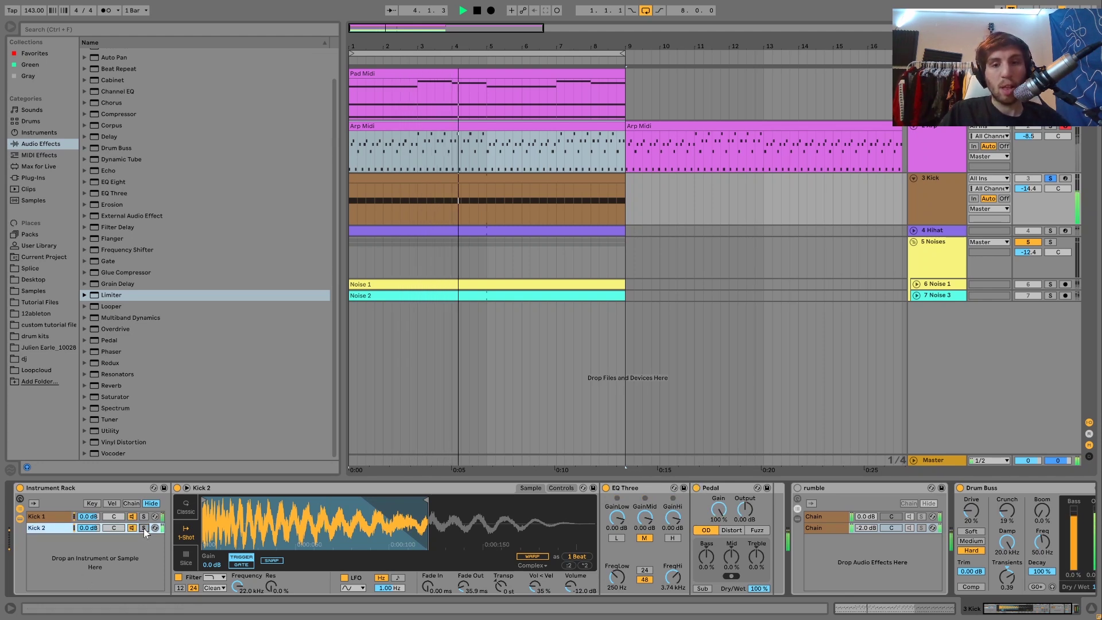
{"action": "key", "text": "space"}
{"action": "key", "text": "space"}
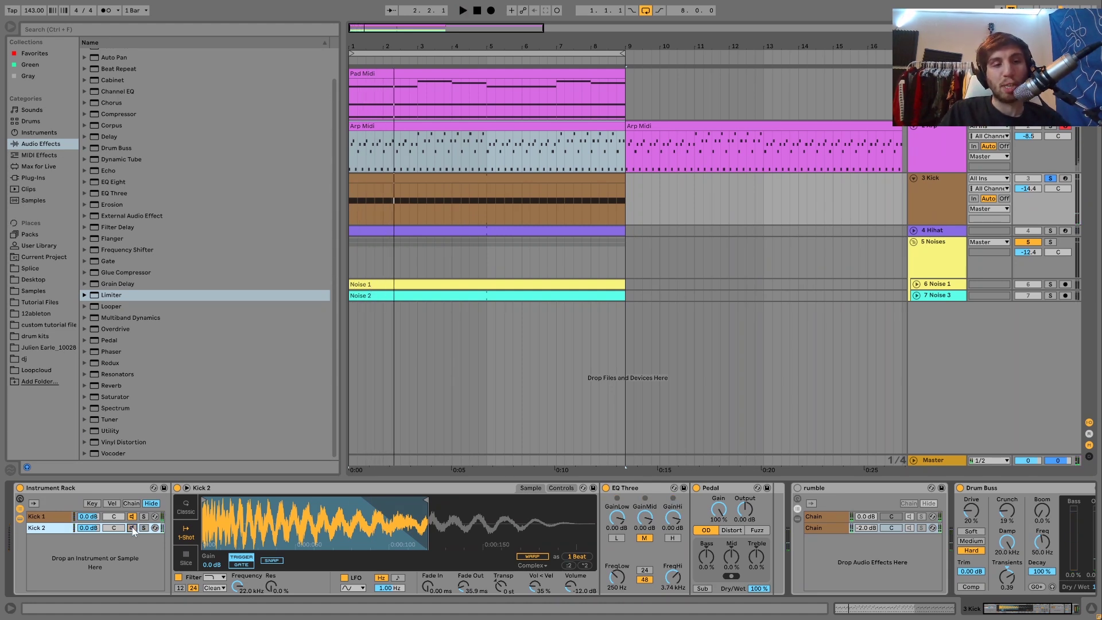
{"action": "key", "text": "space"}
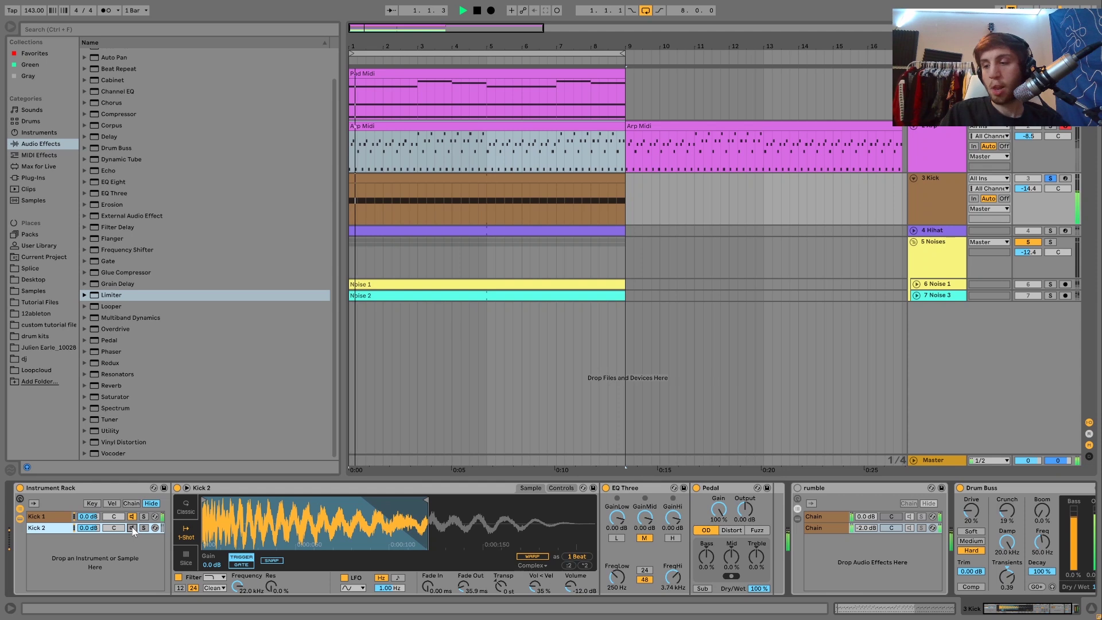
{"action": "left_click", "coordinate": [797, 488]}
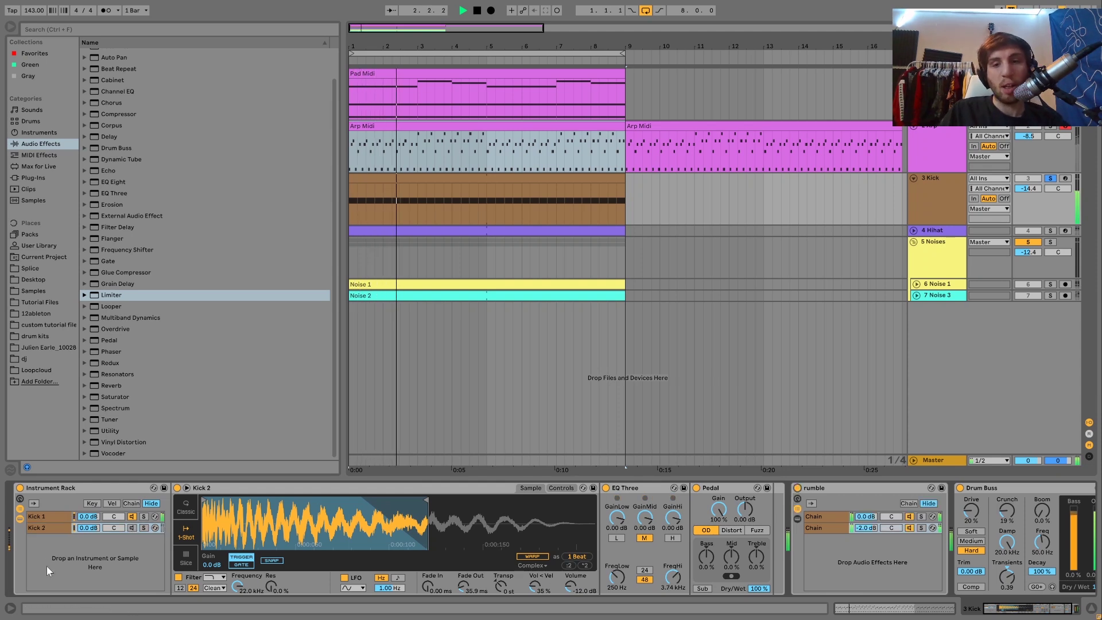
Hide the devices of the kick's Instrument Rack and inspect the effects in both chains of the rumble rack.
{"action": "left_click", "coordinate": [132, 528]}
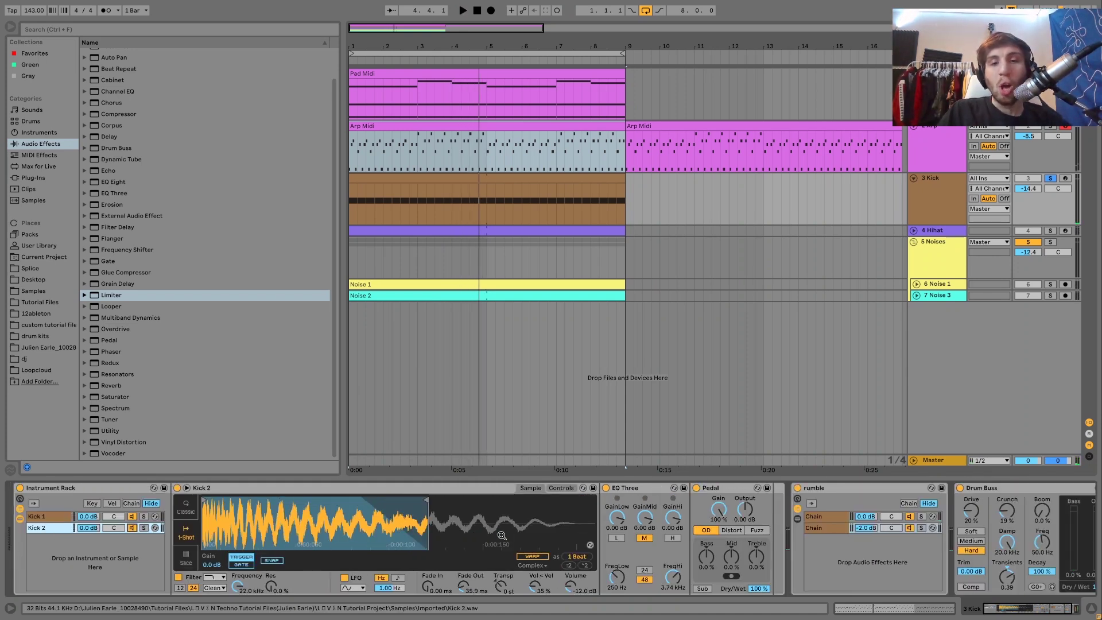
{"action": "left_click", "coordinate": [20, 518]}
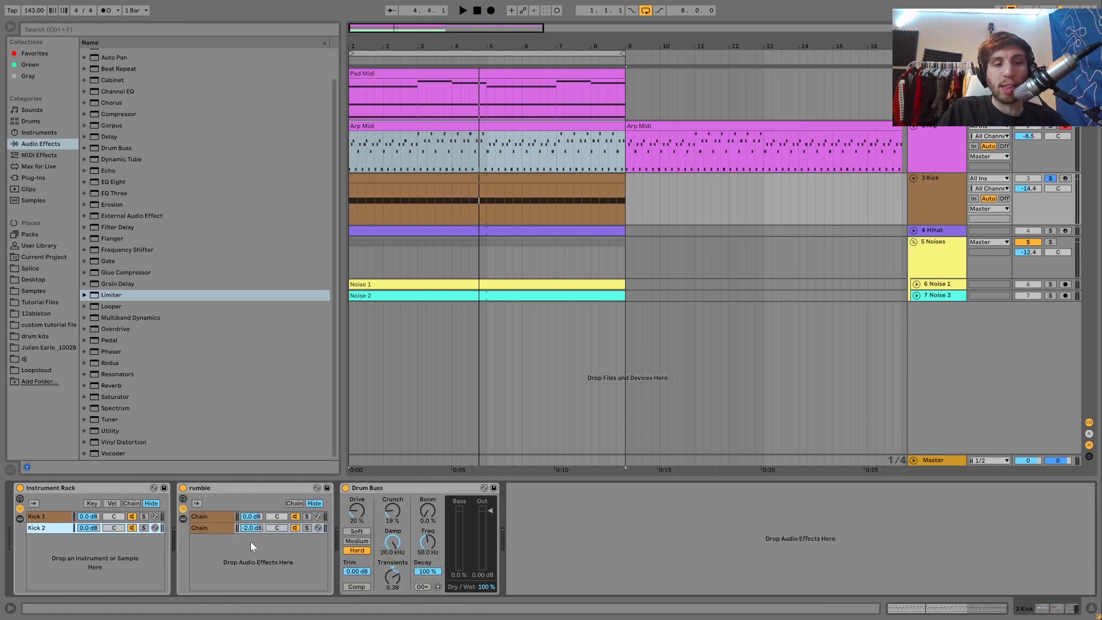
{"action": "left_click", "coordinate": [218, 520]}
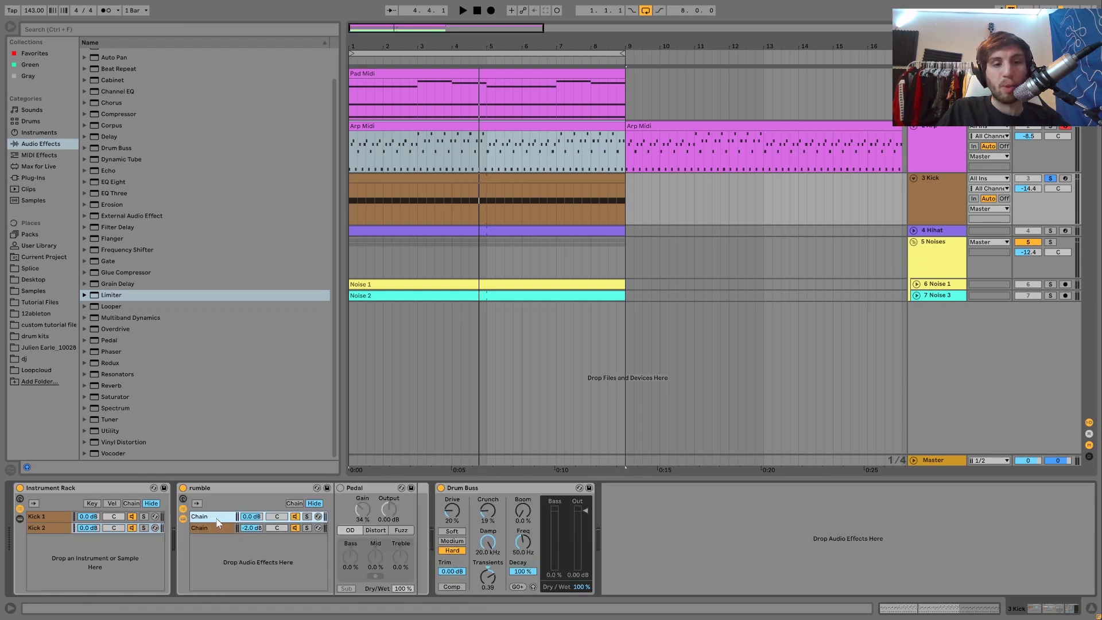
{"action": "left_click", "coordinate": [358, 488]}
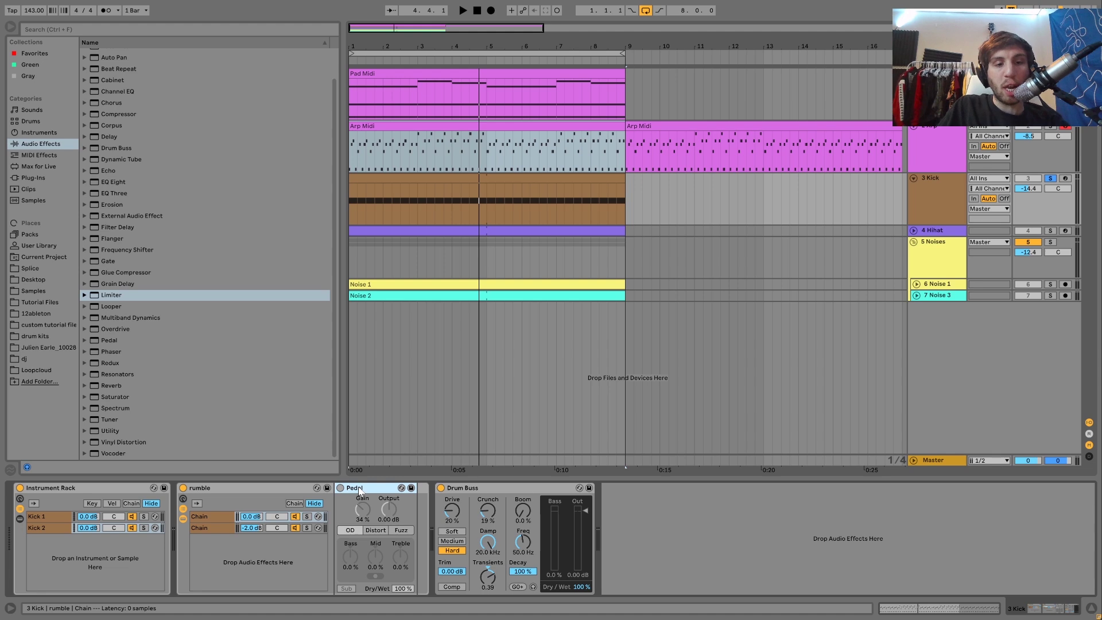
{"action": "left_click", "coordinate": [221, 528]}
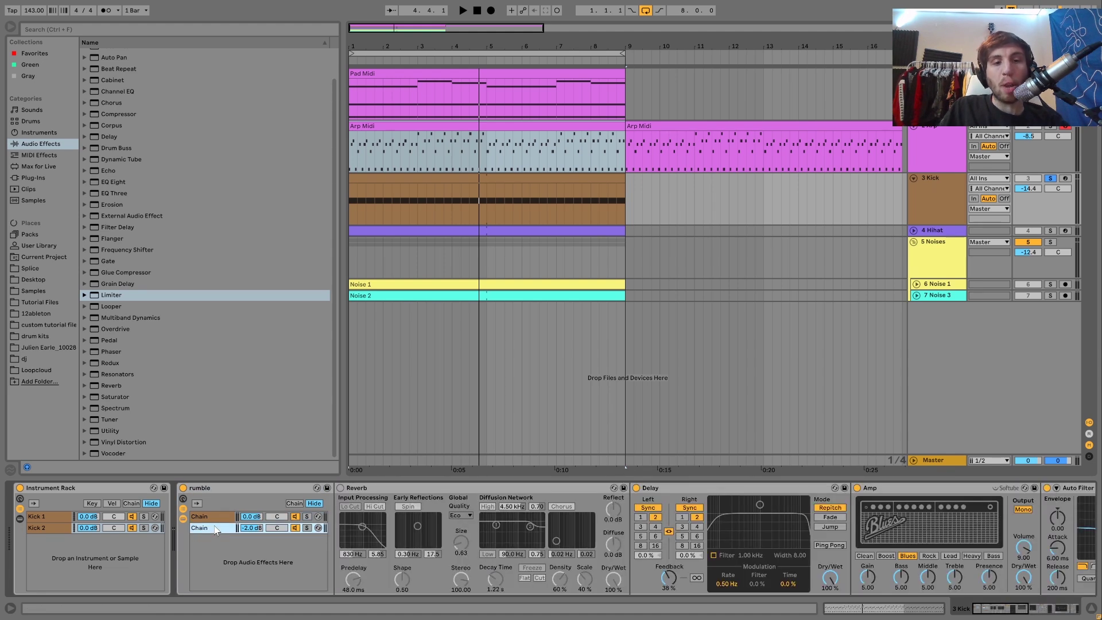
Delete the Reverb from the rumble rack's second chain and play the kick without it.
{"action": "left_click", "coordinate": [501, 489]}
{"action": "key", "text": "Delete"}
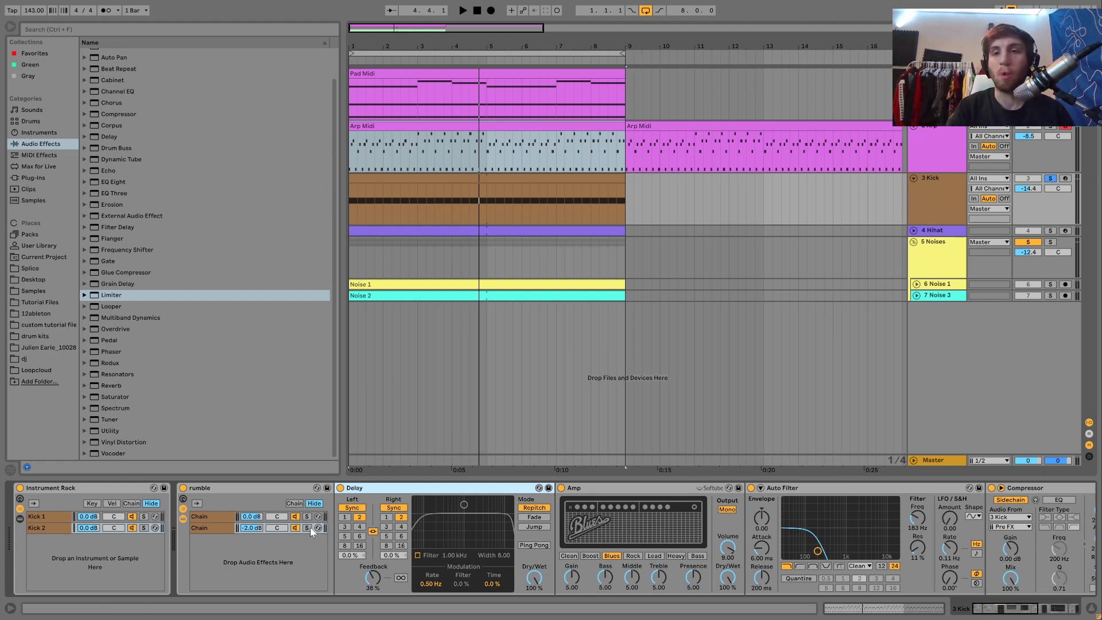
{"action": "key", "text": "space"}
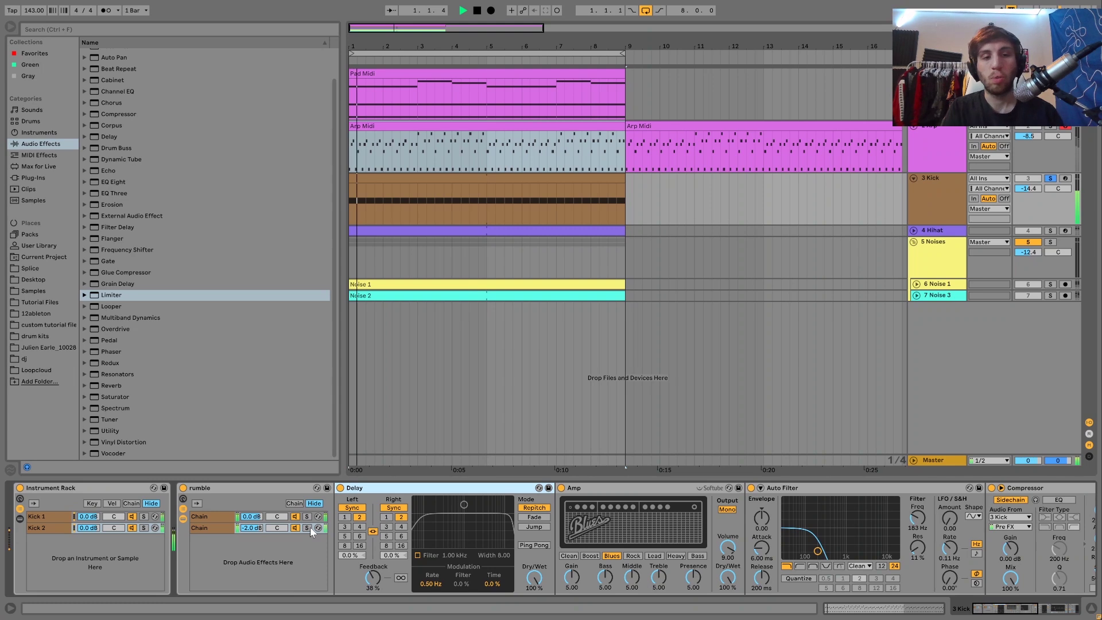
Try the rumble Delay at other synced times including 3 during playback, then return it to 2.
{"action": "left_click", "coordinate": [346, 517]}
{"action": "left_click", "coordinate": [346, 527]}
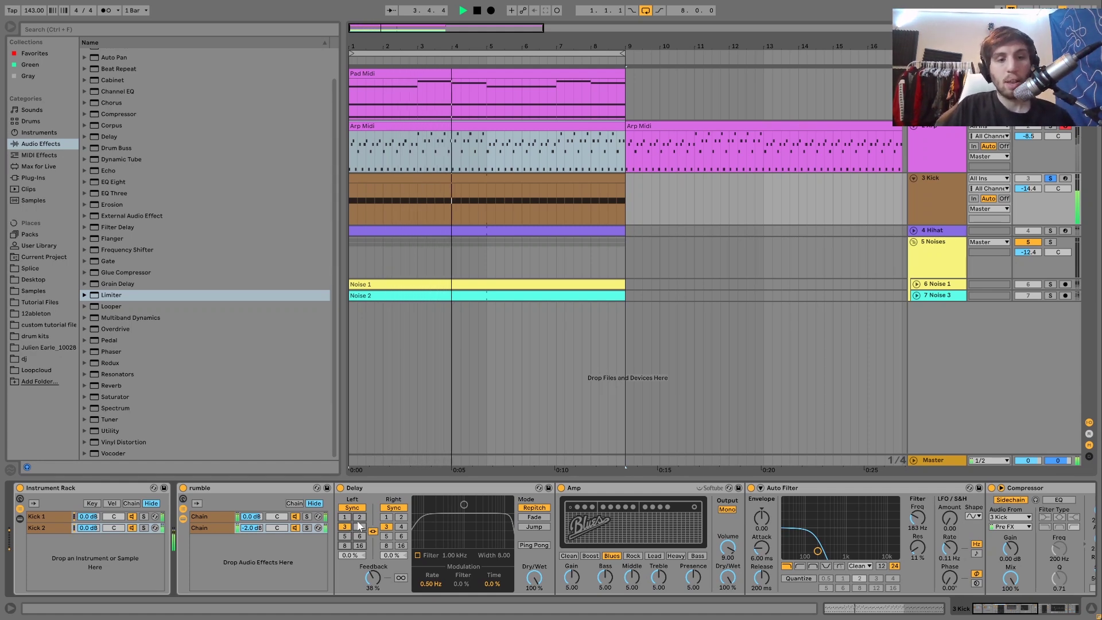
{"action": "left_click", "coordinate": [360, 518]}
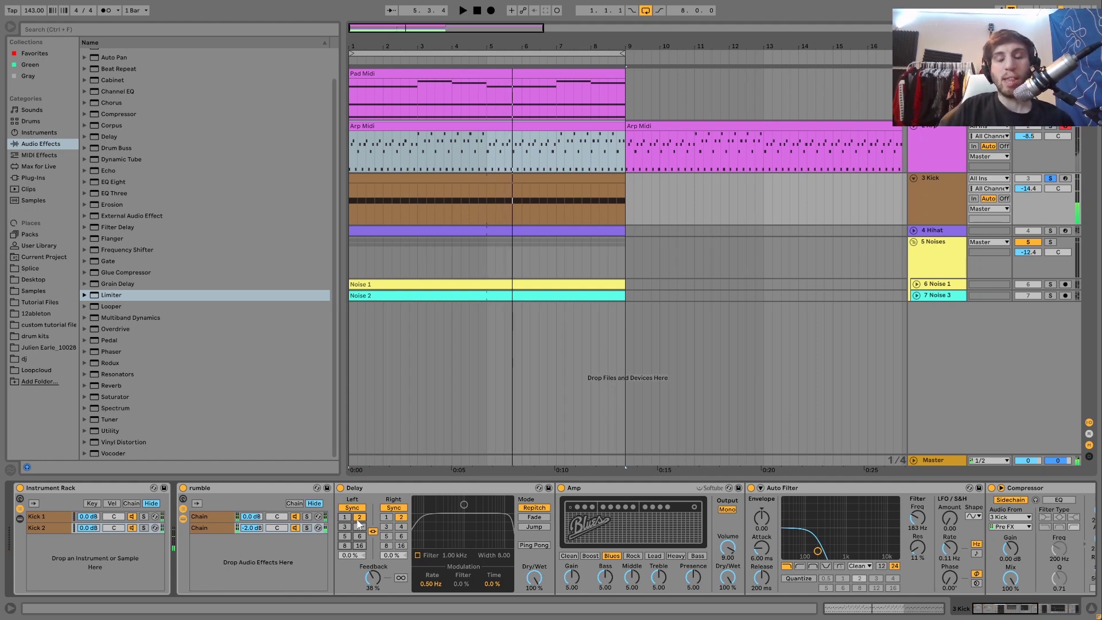
Play the full mix with the Kick track unsoloed, then solo the Kick track again.
{"action": "key", "text": "space"}
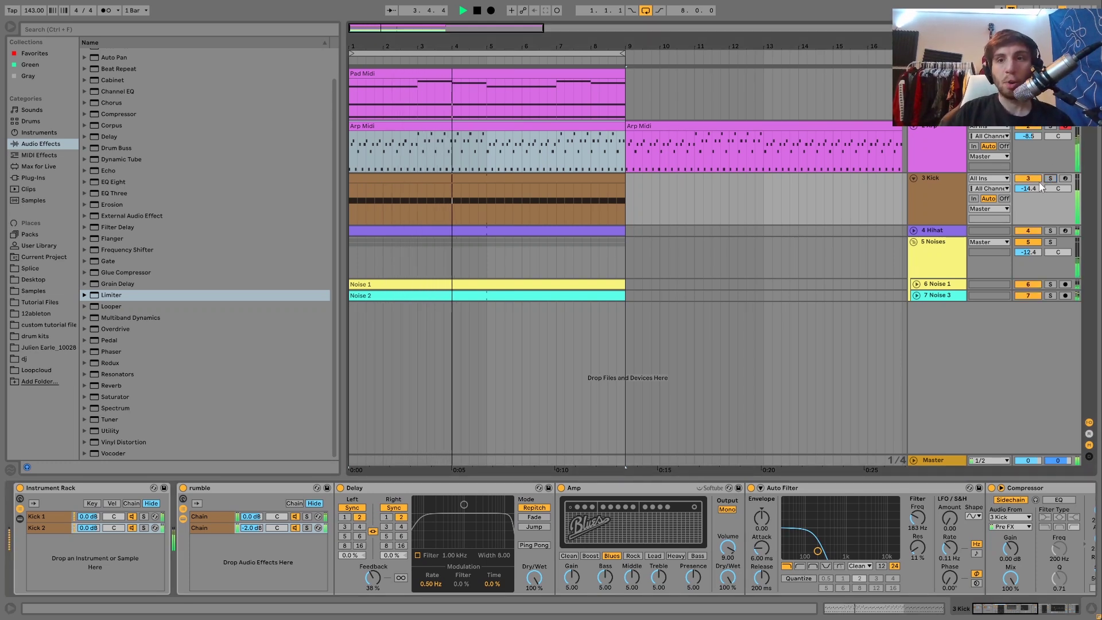
{"action": "left_click", "coordinate": [943, 188]}
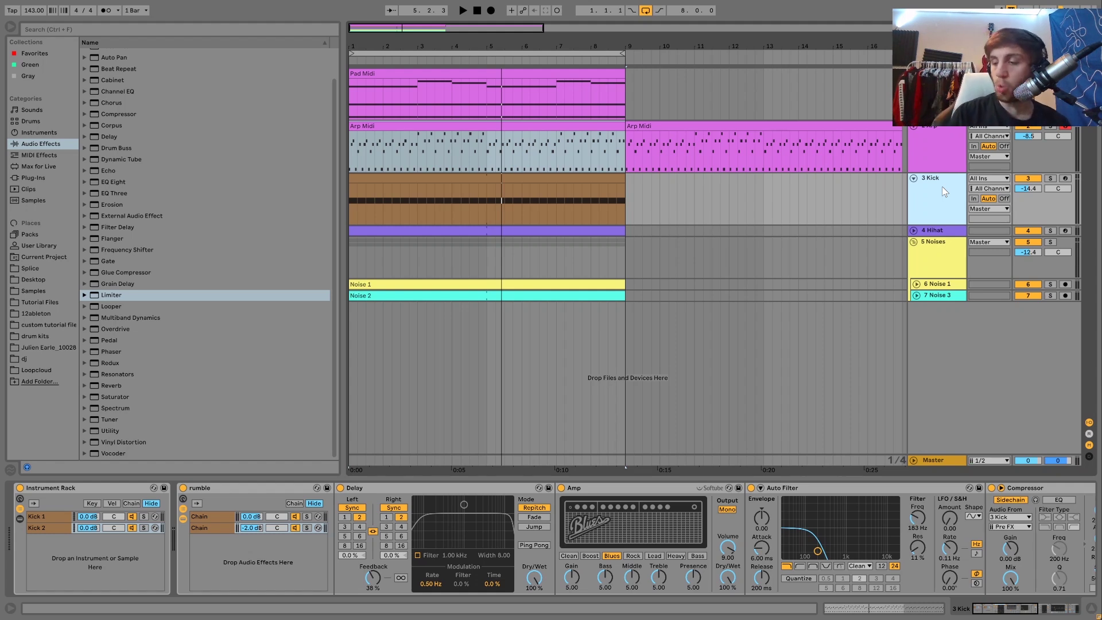
{"action": "key", "text": "space"}
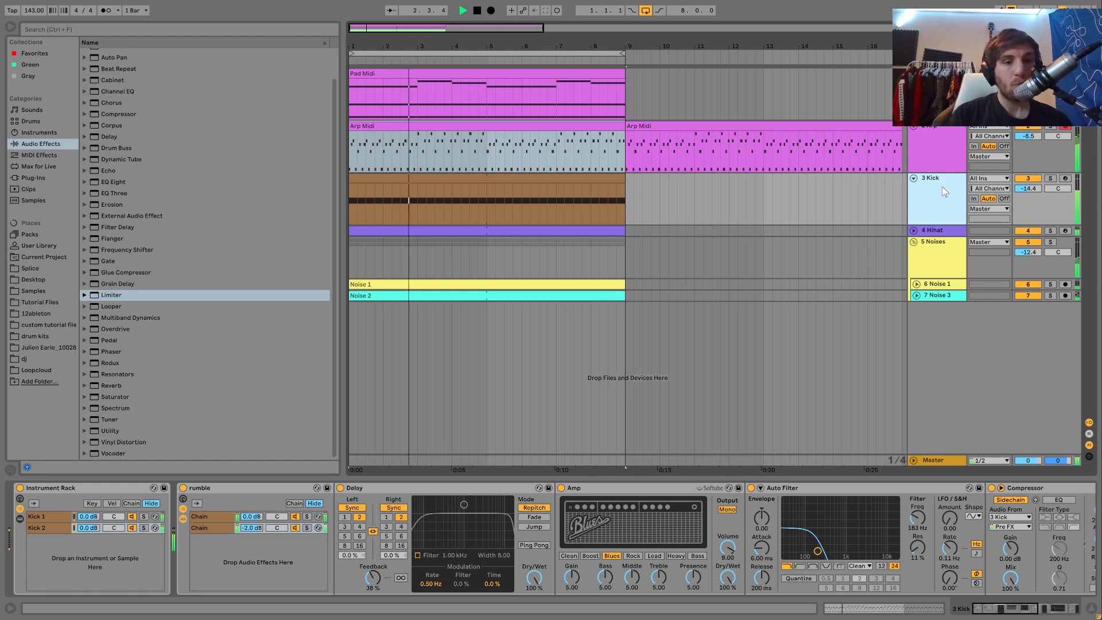
{"action": "left_click", "coordinate": [1051, 179]}
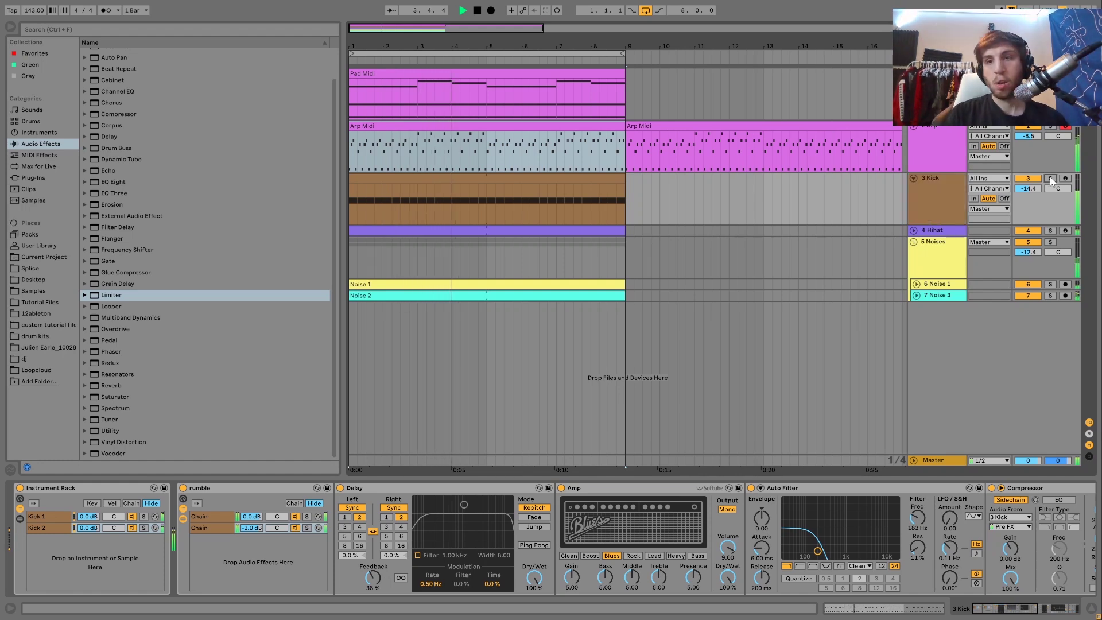
{"action": "key", "text": "space"}
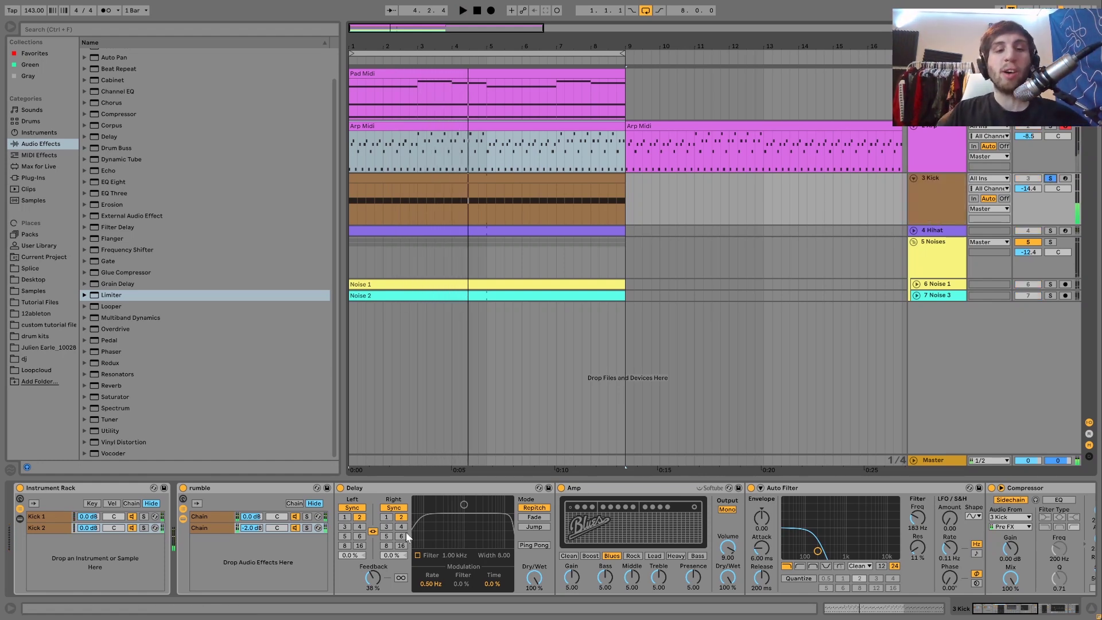
Compare the rumble chain with its Auto Filter bypassed and re-enabled during playback.
{"action": "left_click", "coordinate": [751, 488]}
{"action": "key", "text": "space"}
{"action": "key", "text": "space"}
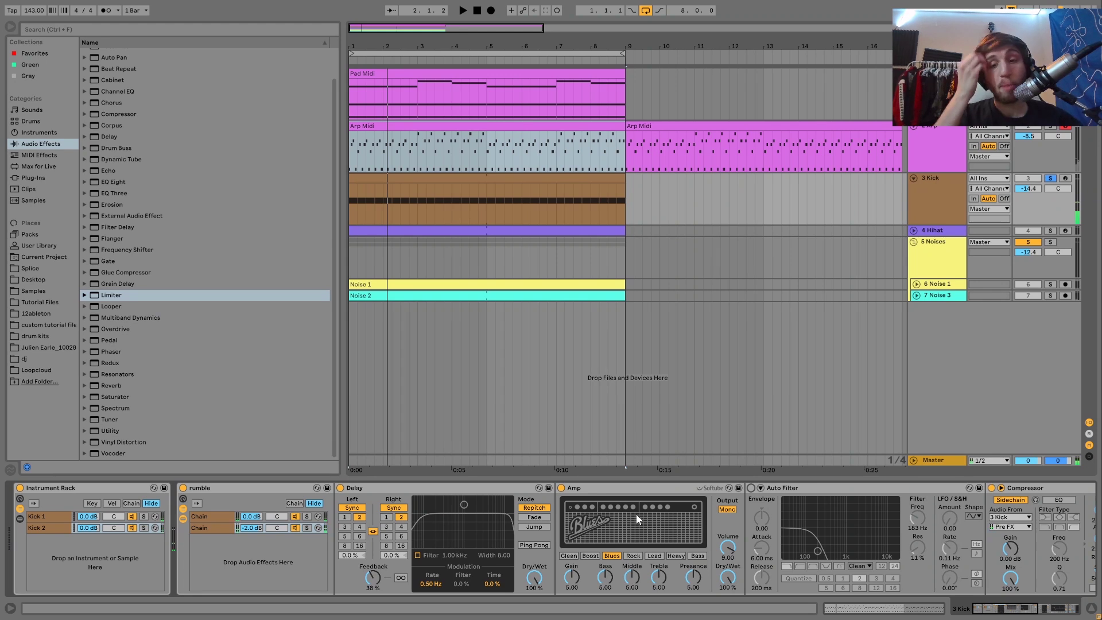
{"action": "left_click", "coordinate": [752, 489]}
{"action": "scroll", "coordinate": [752, 487], "scroll_direction": "right", "scroll_amount": 5}
{"action": "key", "text": "space"}
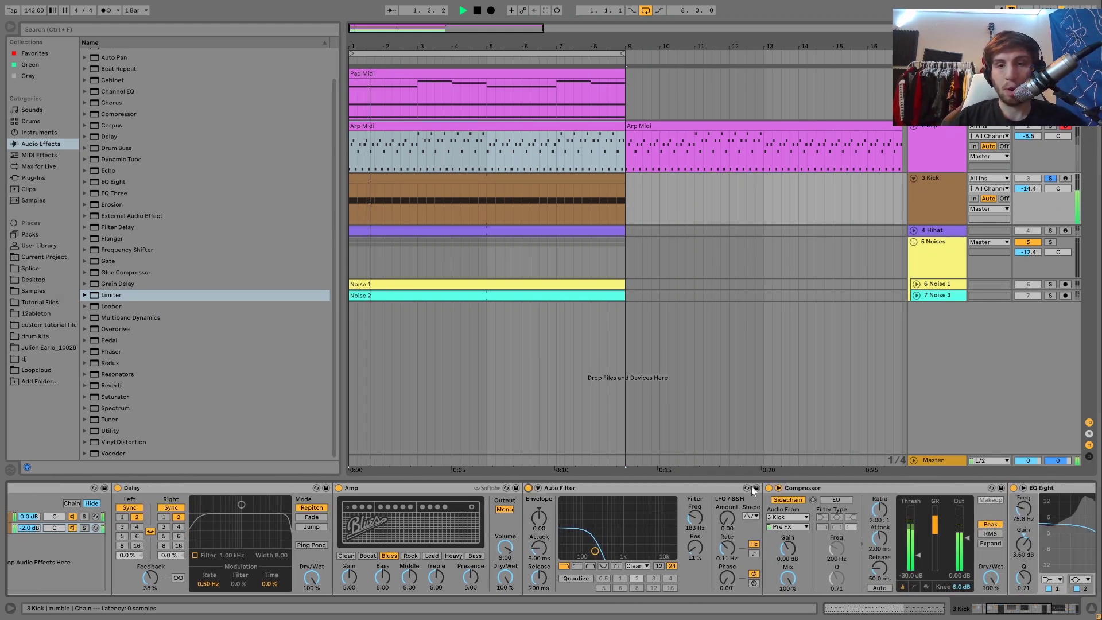
Play the kick while examining the rumble chain's sidechained Compressor and its EQ Eight curve.
{"action": "key", "text": "space"}
{"action": "scroll", "coordinate": [704, 531], "scroll_direction": "right", "scroll_amount": 5}
{"action": "key", "text": "space"}
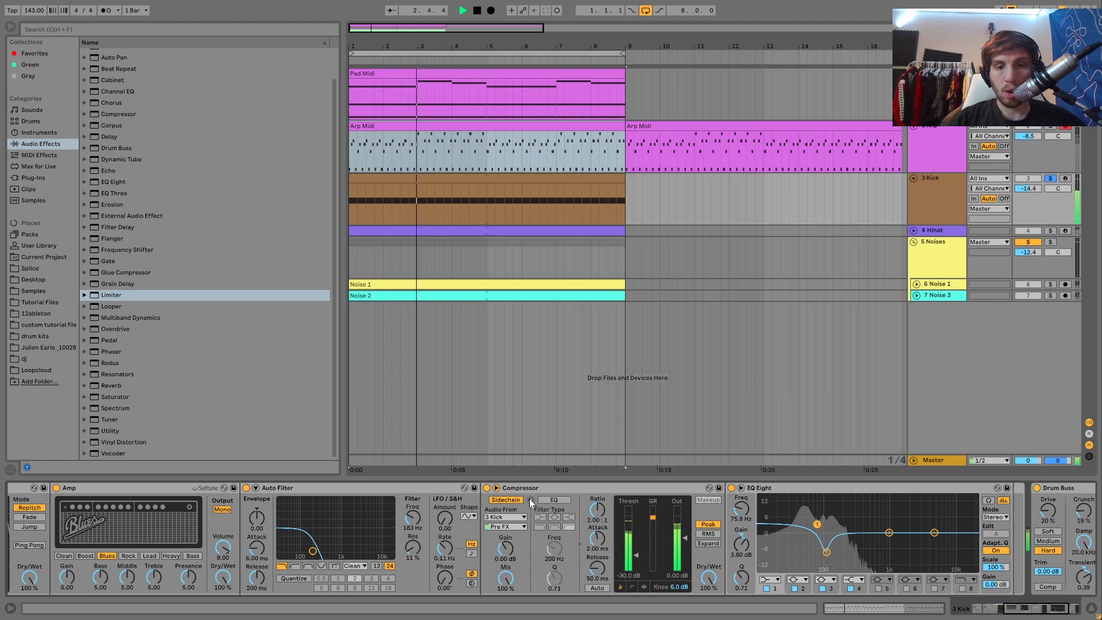
{"action": "key", "text": "space"}
{"action": "scroll", "coordinate": [715, 488], "scroll_direction": "right", "scroll_amount": 3}
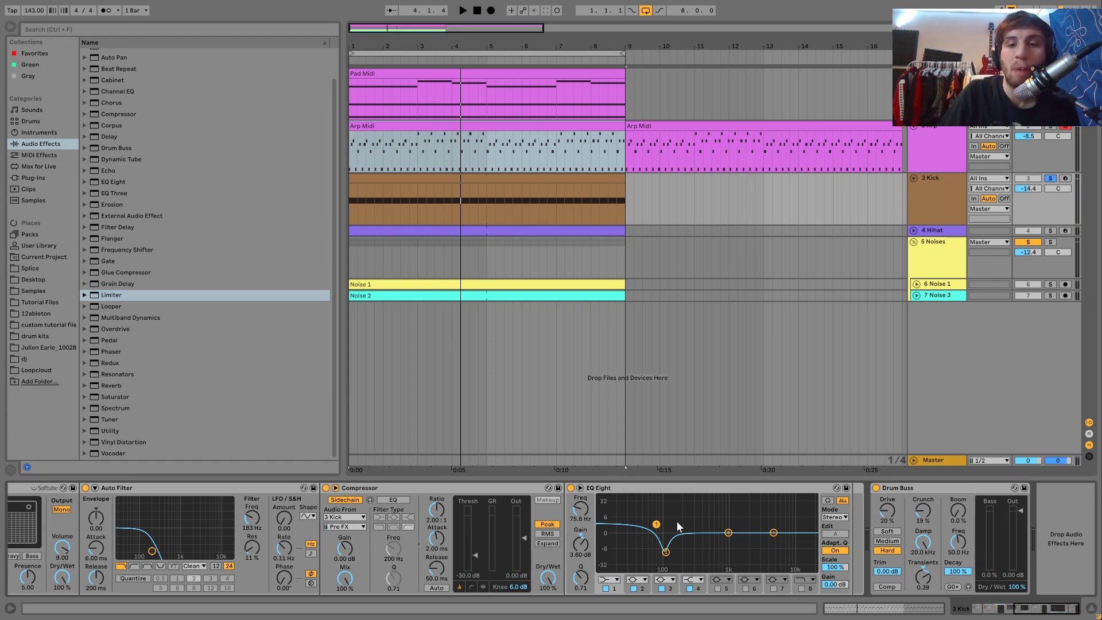
{"action": "scroll", "coordinate": [583, 546], "scroll_direction": "left", "scroll_amount": 8}
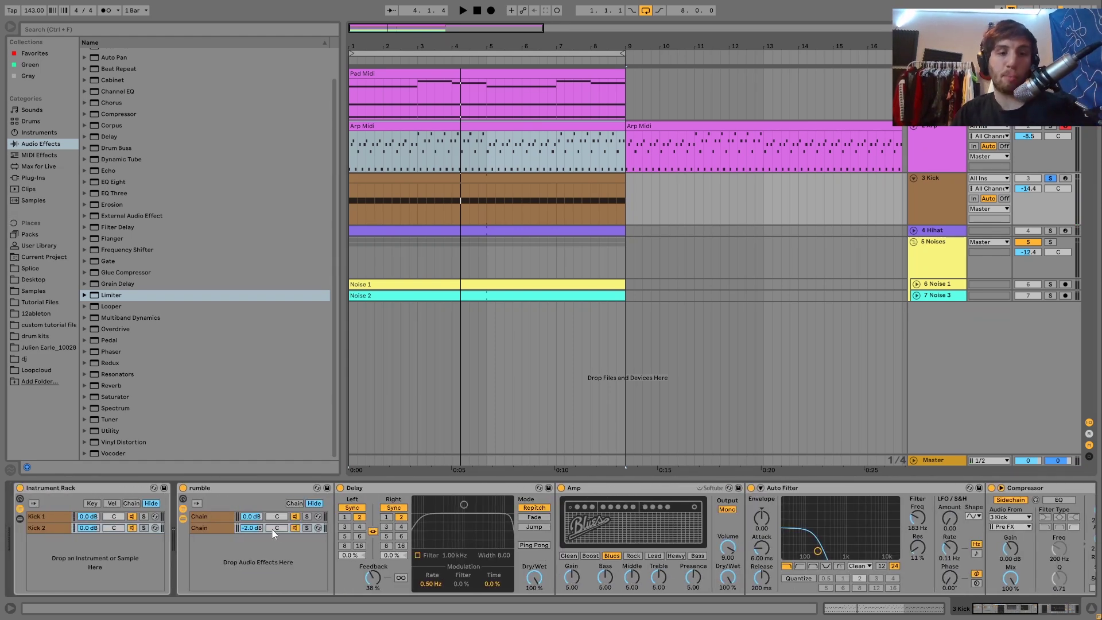
Hide the rumble rack's devices and compare the kick with the Drum Buss bypassed and re-enabled.
{"action": "left_click", "coordinate": [183, 518]}
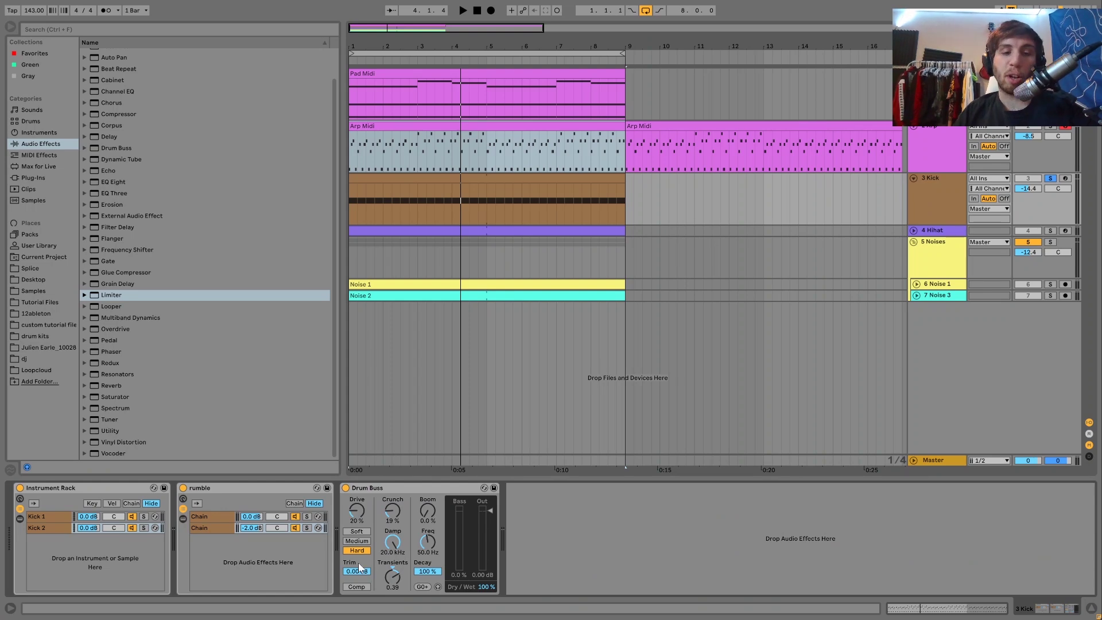
{"action": "left_click", "coordinate": [347, 488]}
{"action": "key", "text": "space"}
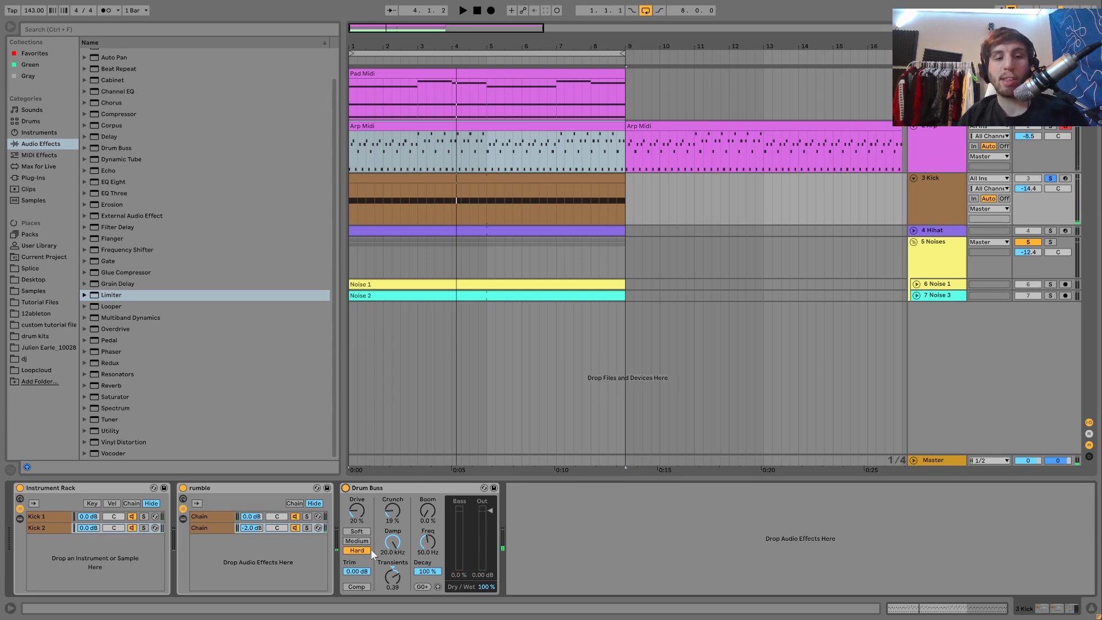
{"action": "key", "text": "space"}
{"action": "key", "text": "space"}
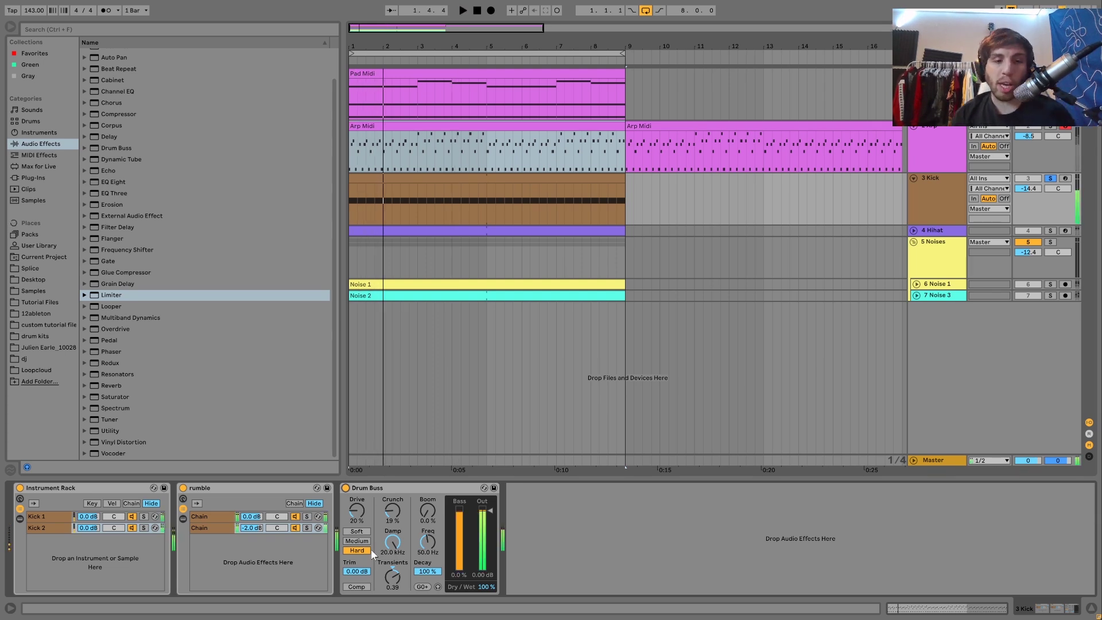
{"action": "key", "text": "space"}
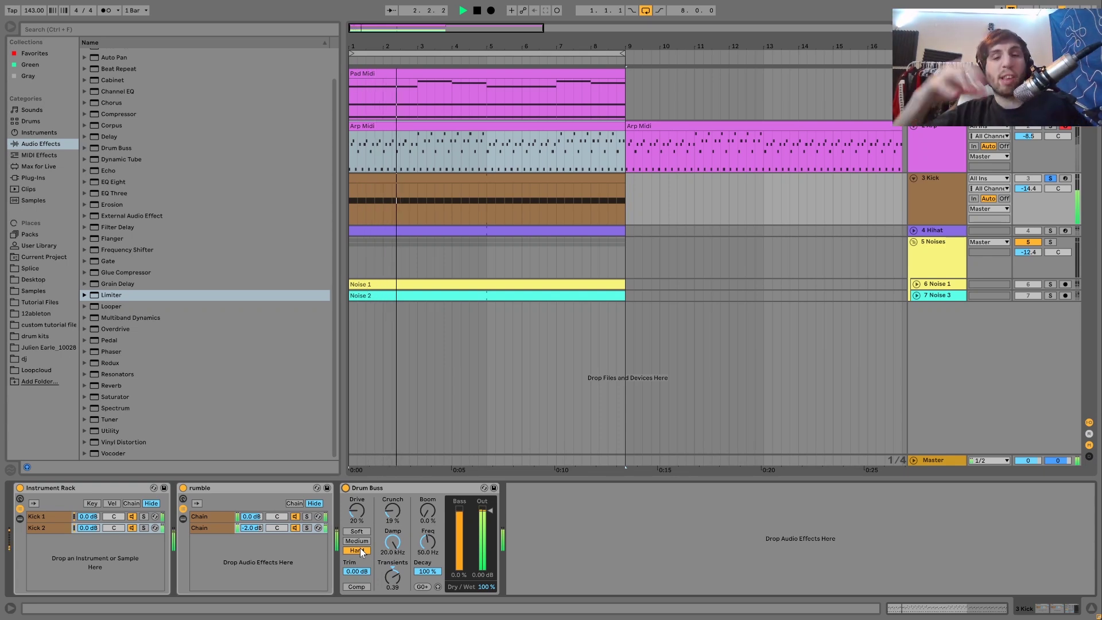
Compare the Drum Buss's Medium and Hard drive types during playback, finishing on Hard.
{"action": "key", "text": "space"}
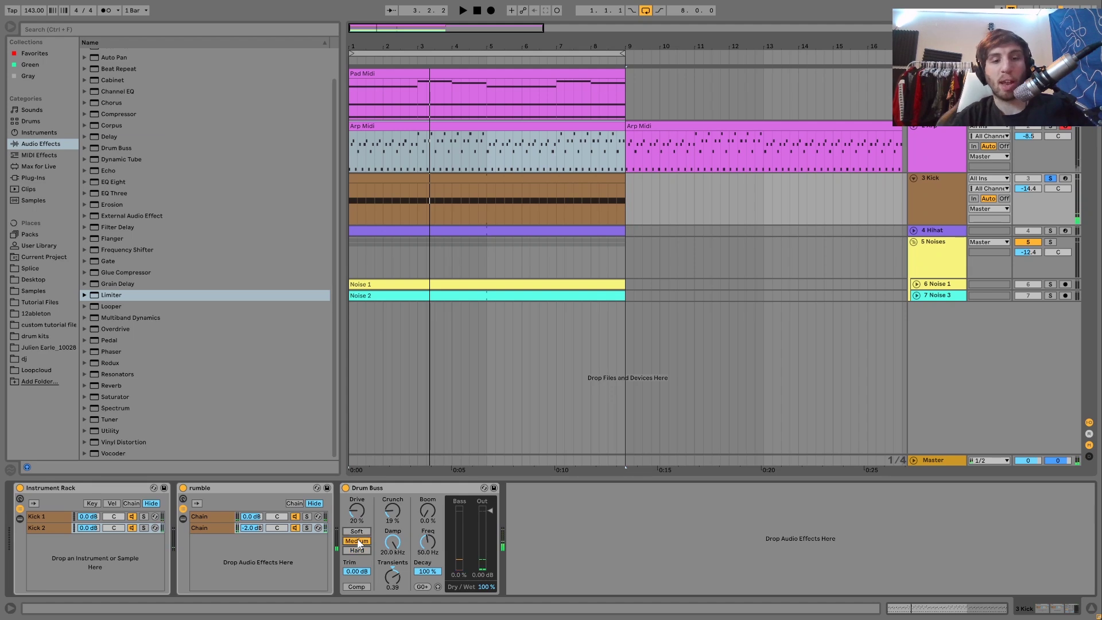
{"action": "key", "text": "space"}
{"action": "key", "text": "ctrl+z"}
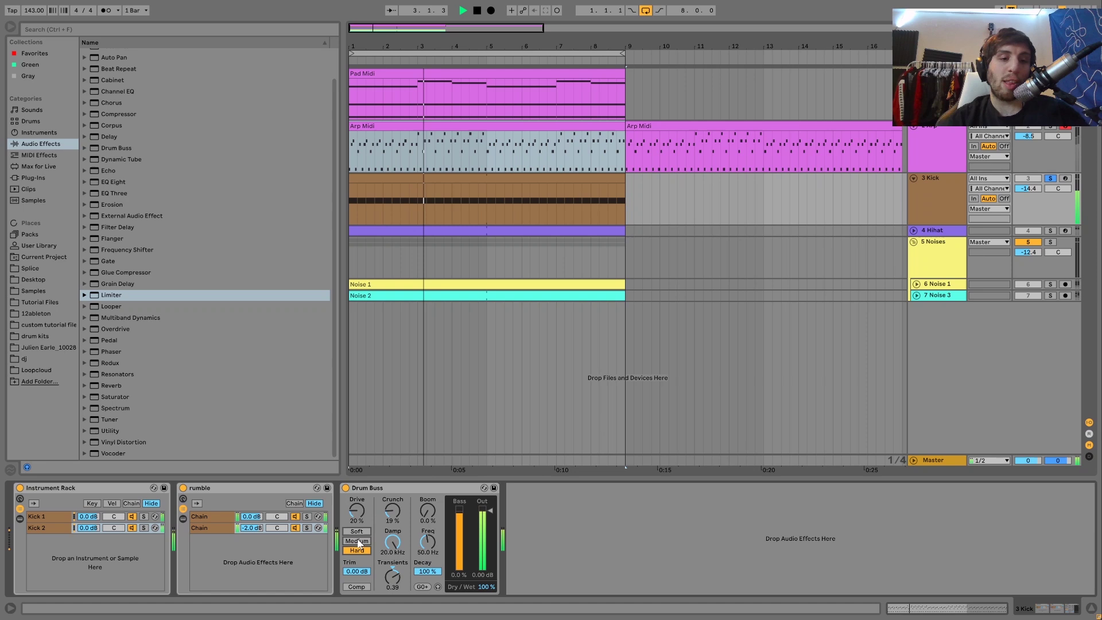
{"action": "key", "text": "space"}
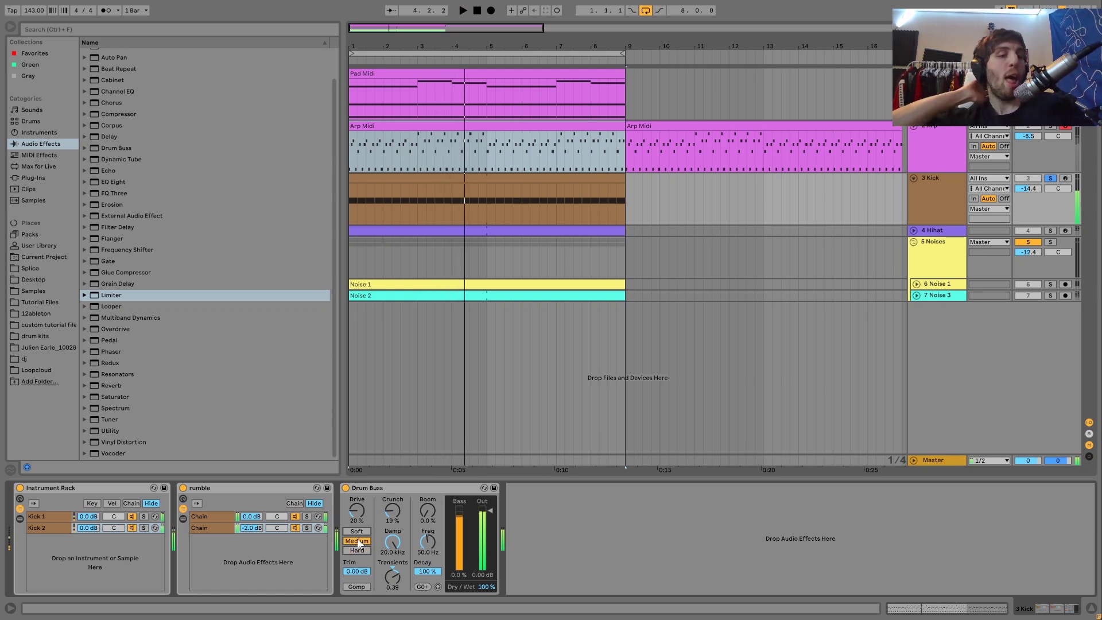
{"action": "left_click", "coordinate": [357, 540]}
{"action": "left_click", "coordinate": [357, 550]}
{"action": "key", "text": "space"}
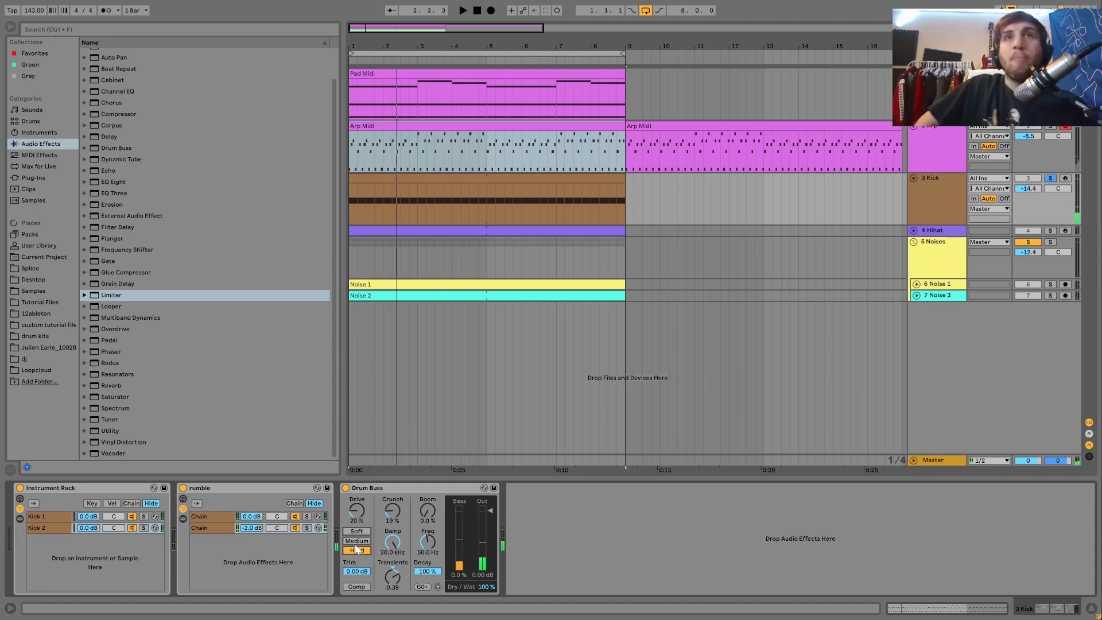
Play the kick with the Drum Buss Transients lowered, then undo that change.
{"action": "key", "text": "space"}
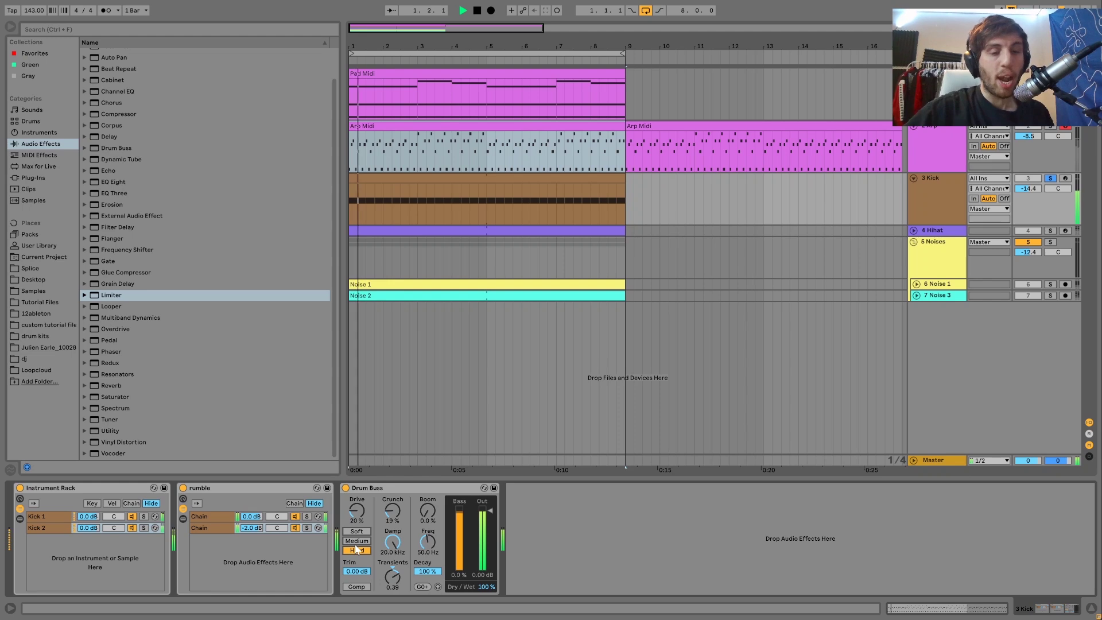
{"action": "left_click_drag", "start_coordinate": [392, 588], "coordinate": [395, 584]}
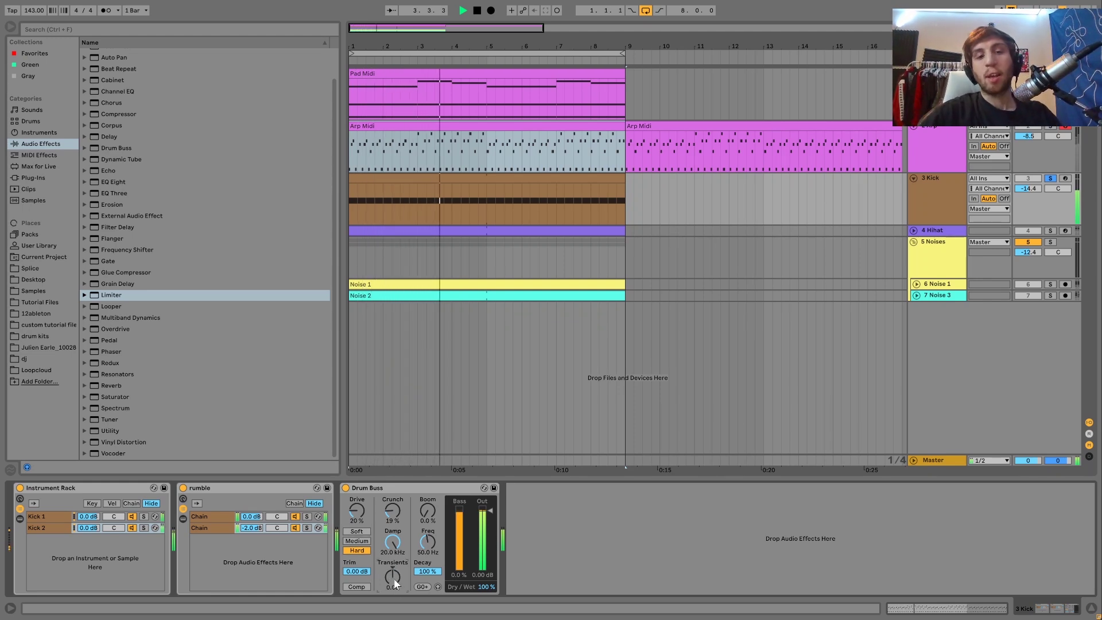
{"action": "key", "text": "ctrl+z"}
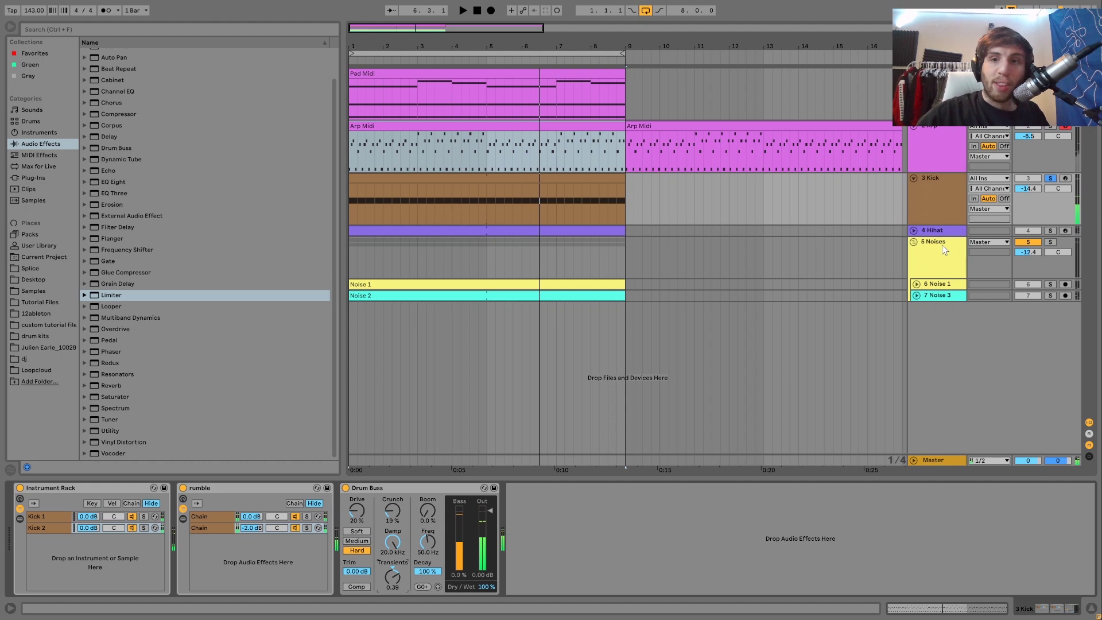
Solo and play the Hihat track, and unfold it to show its clip pattern in the arrangement.
{"action": "left_click", "coordinate": [934, 231]}
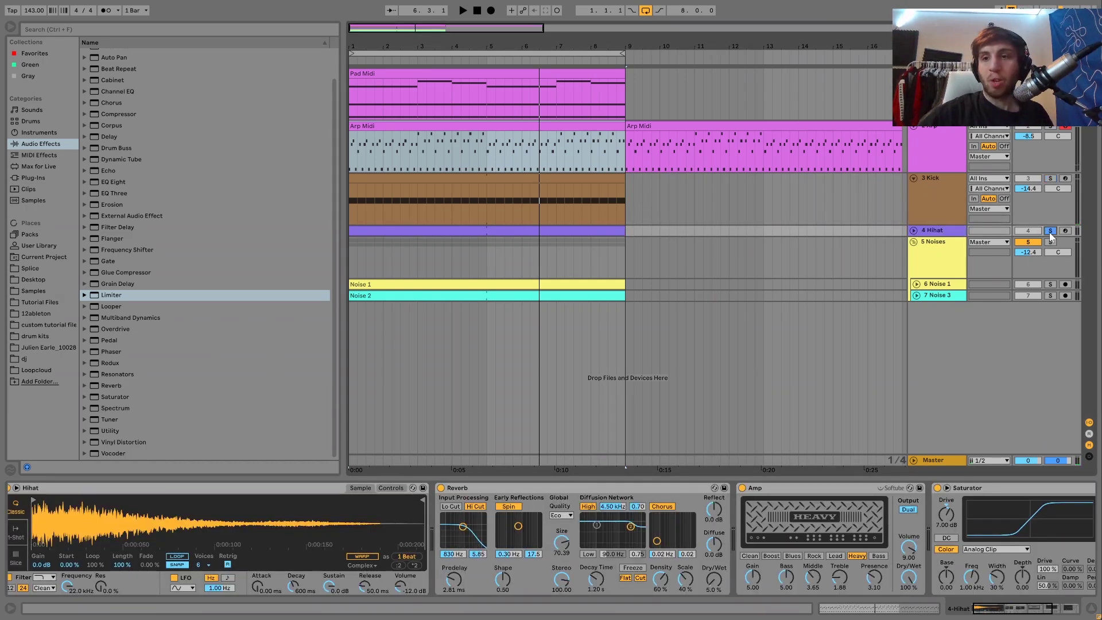
{"action": "key", "text": "space"}
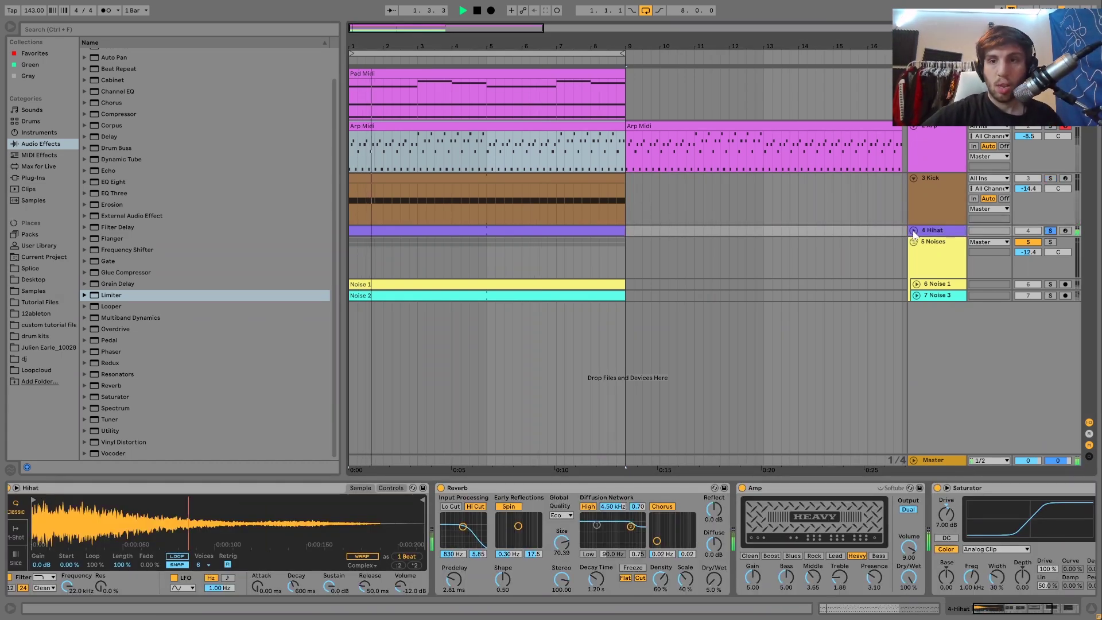
{"action": "left_click", "coordinate": [913, 230]}
{"action": "left_click", "coordinate": [936, 238]}
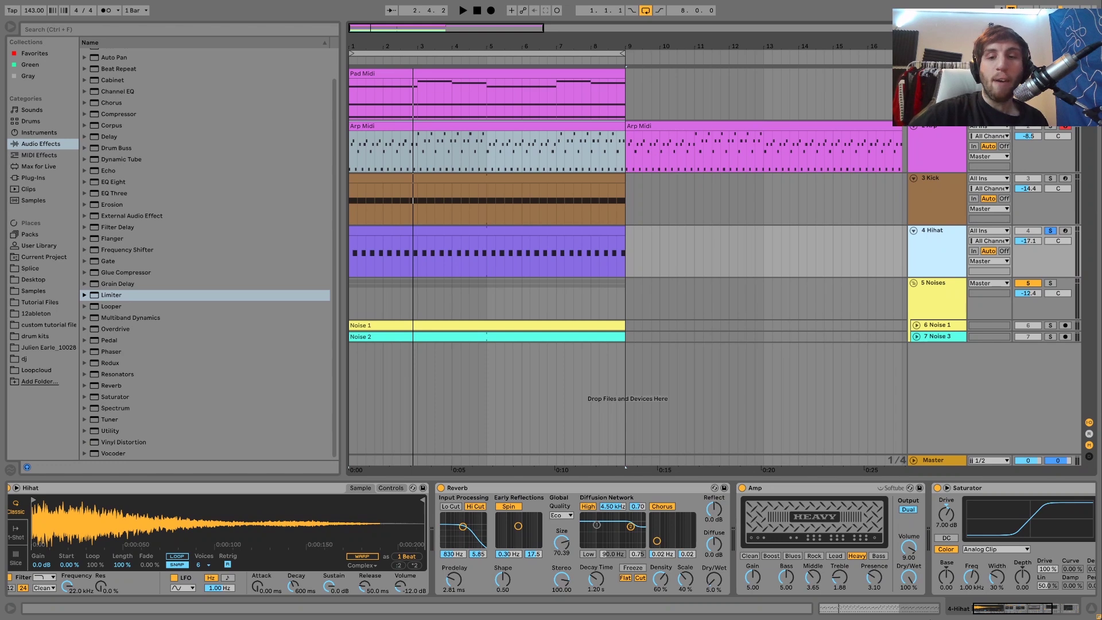
Play the Hihat with its Auto Filter, Saturator and Amp bypassed, and show the sampler's filter and envelope controls.
{"action": "scroll", "coordinate": [858, 574], "scroll_direction": "down", "scroll_amount": 5}
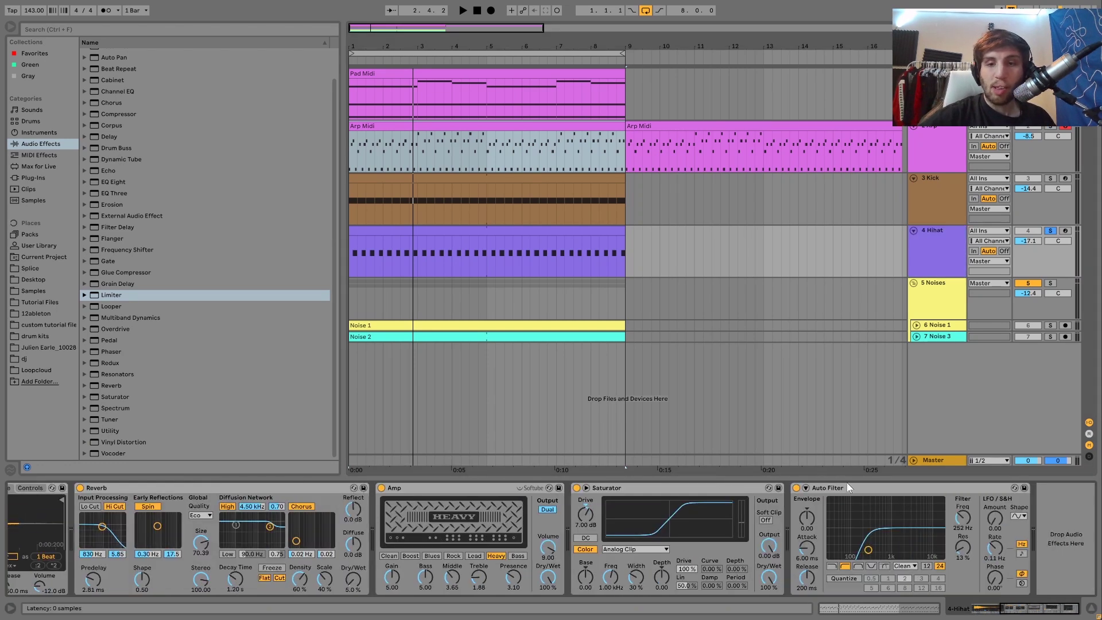
{"action": "left_click", "coordinate": [797, 488]}
{"action": "left_click", "coordinate": [576, 488]}
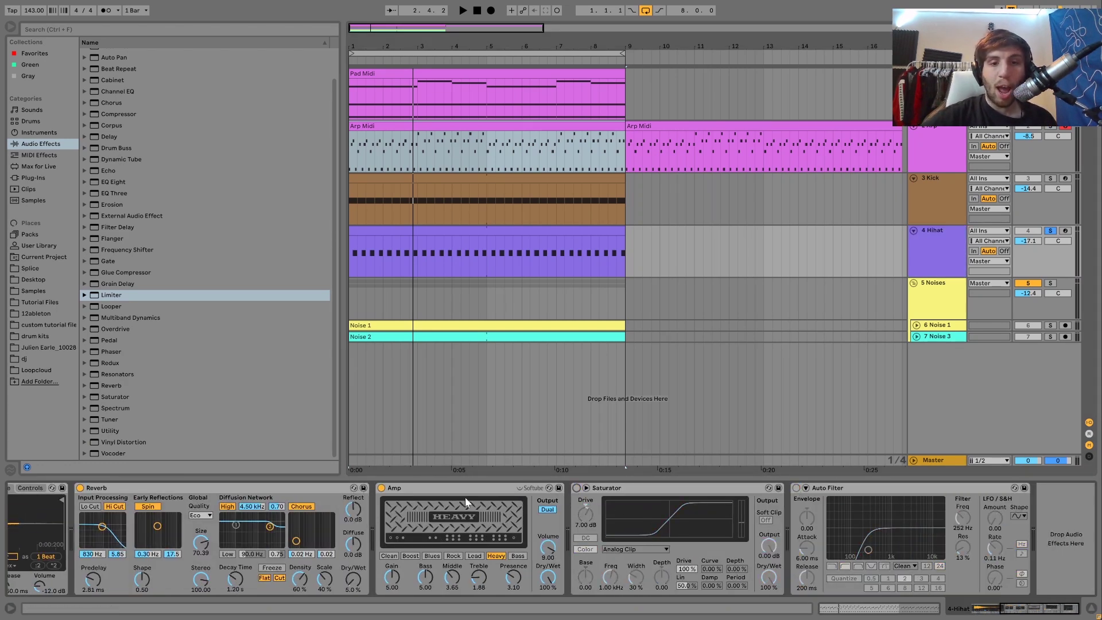
{"action": "left_click", "coordinate": [381, 488]}
{"action": "key", "text": "space"}
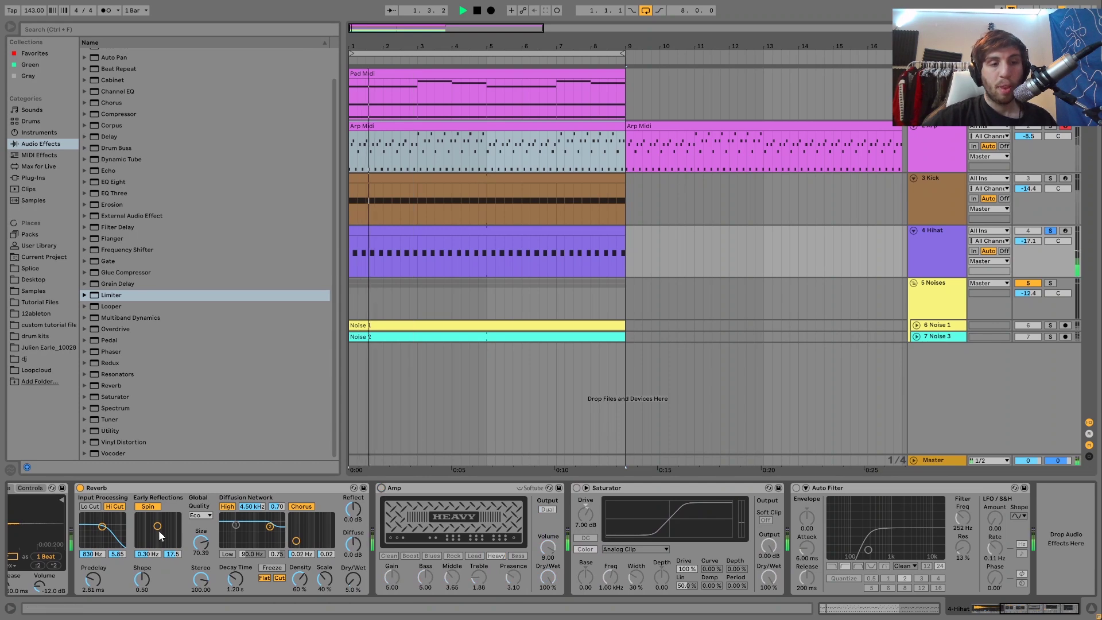
{"action": "scroll", "coordinate": [159, 531], "scroll_direction": "up", "scroll_amount": 5}
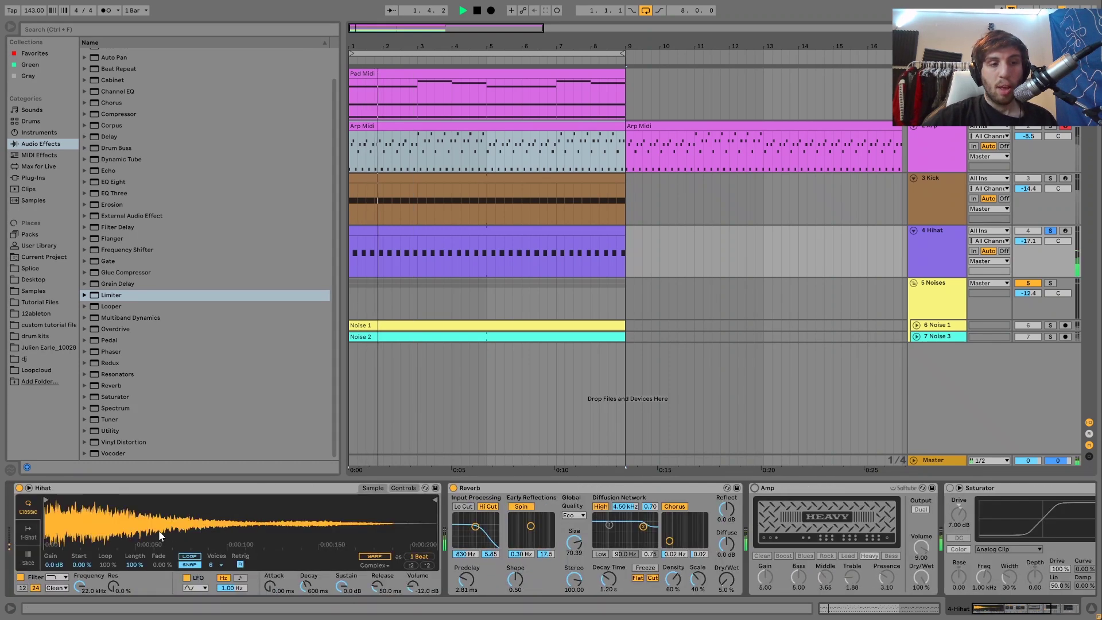
{"action": "left_click", "coordinate": [404, 488]}
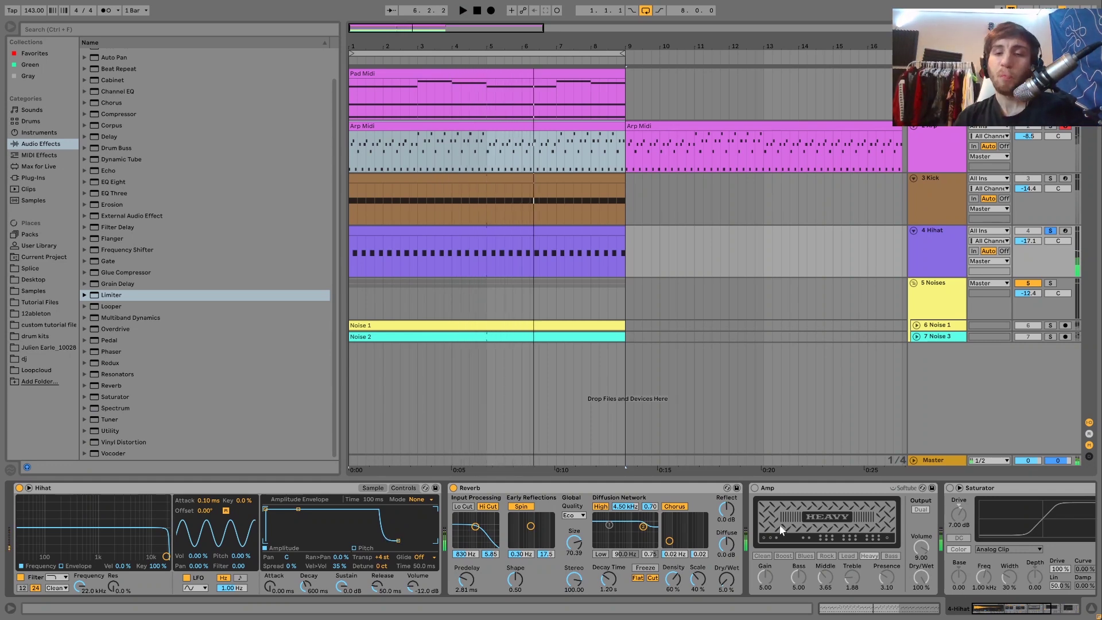
Re-enable the Hihat's Amp and play the track with Saturator and Auto Filter still bypassed.
{"action": "left_click", "coordinate": [755, 488]}
{"action": "key", "text": "space"}
{"action": "scroll", "coordinate": [624, 554], "scroll_direction": "right", "scroll_amount": 8}
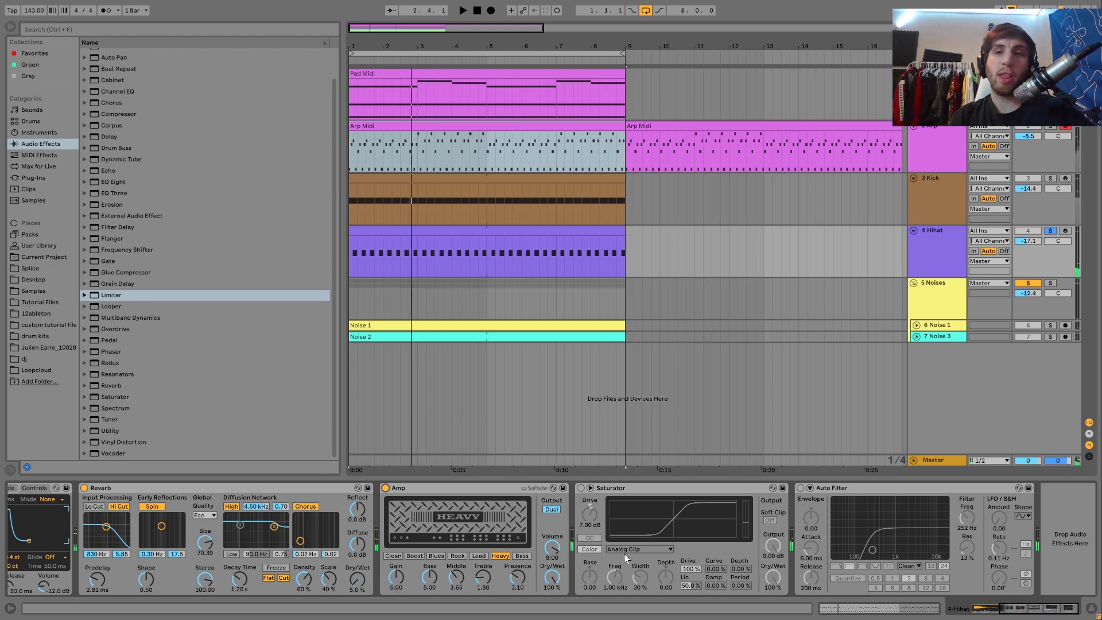
{"action": "key", "text": "space"}
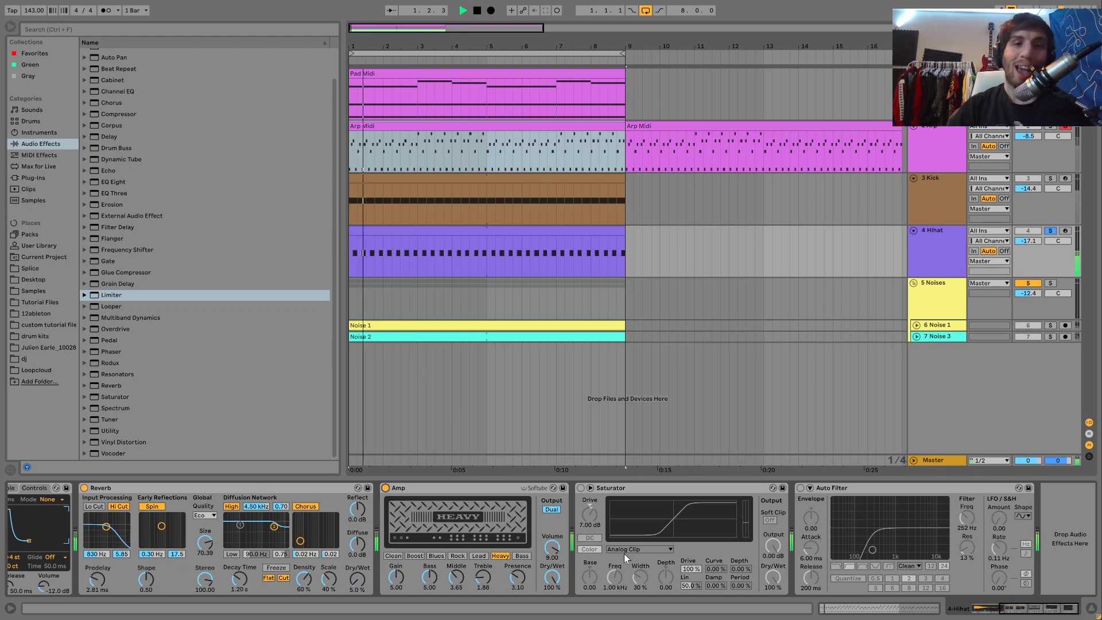
{"action": "key", "text": "space"}
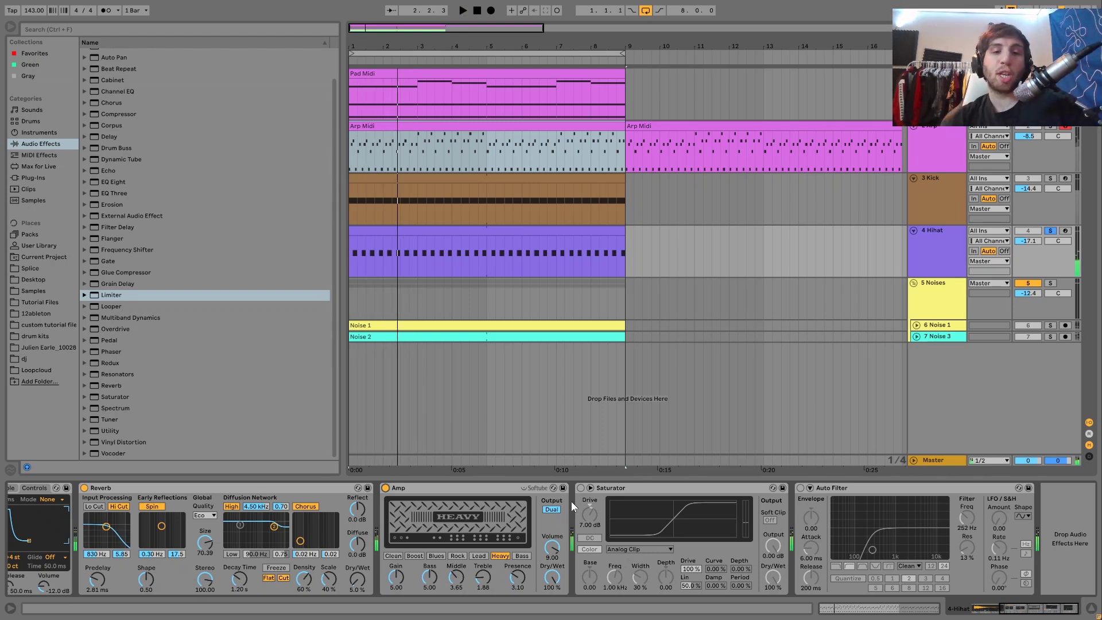
Re-enable the Hihat's Saturator and Auto Filter one after the other, playing the track after each.
{"action": "left_click", "coordinate": [582, 489]}
{"action": "key", "text": "space"}
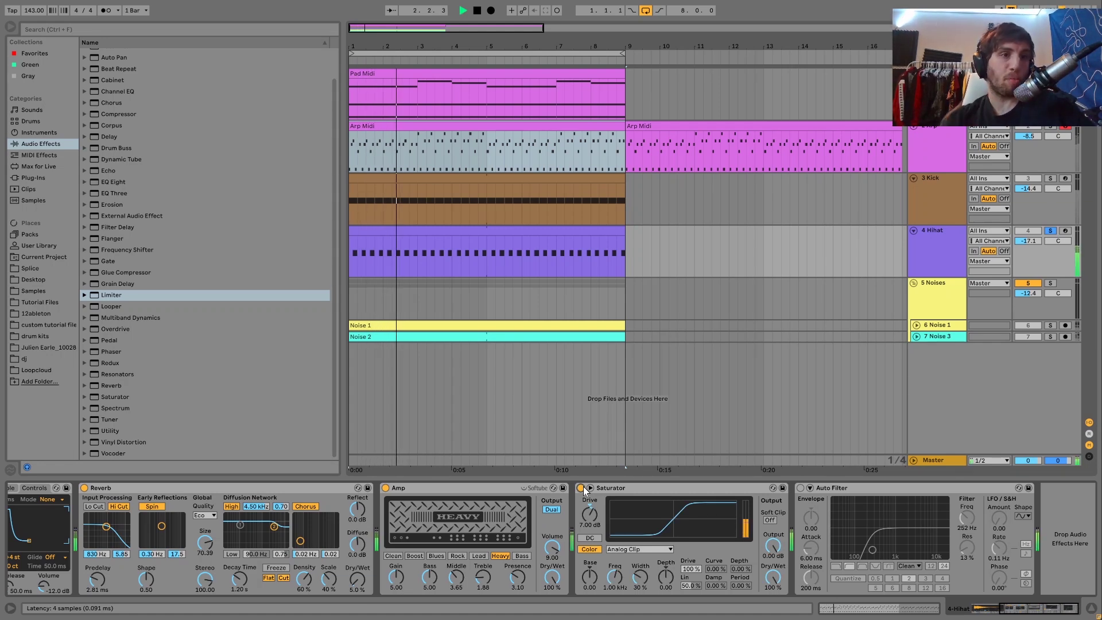
{"action": "key", "text": "space"}
{"action": "left_click", "coordinate": [801, 488]}
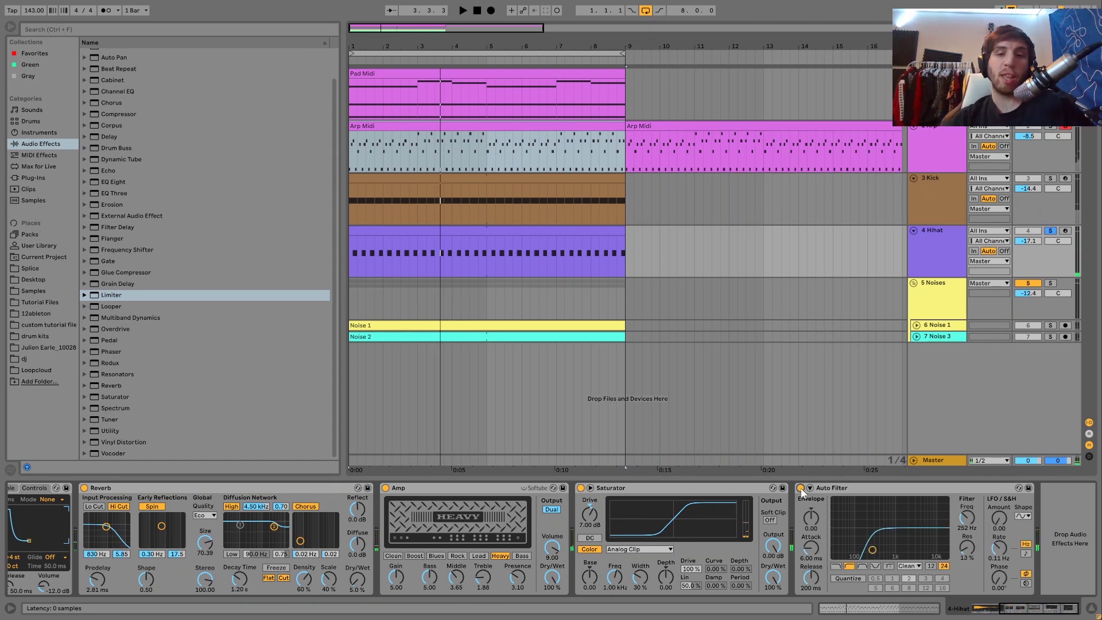
{"action": "key", "text": "space"}
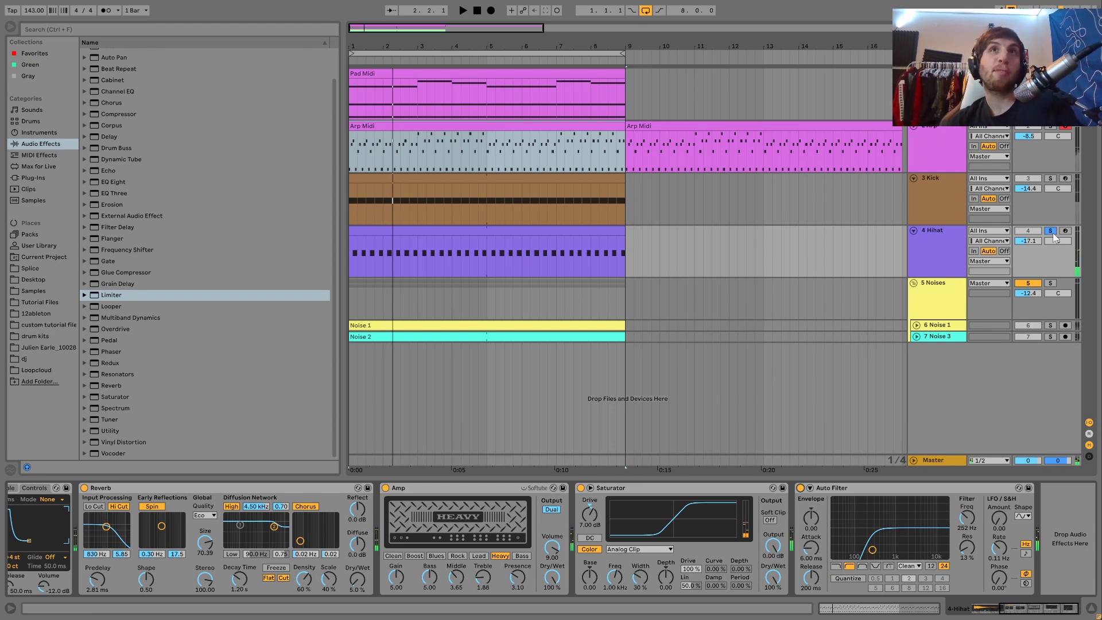
{"action": "key", "text": "space"}
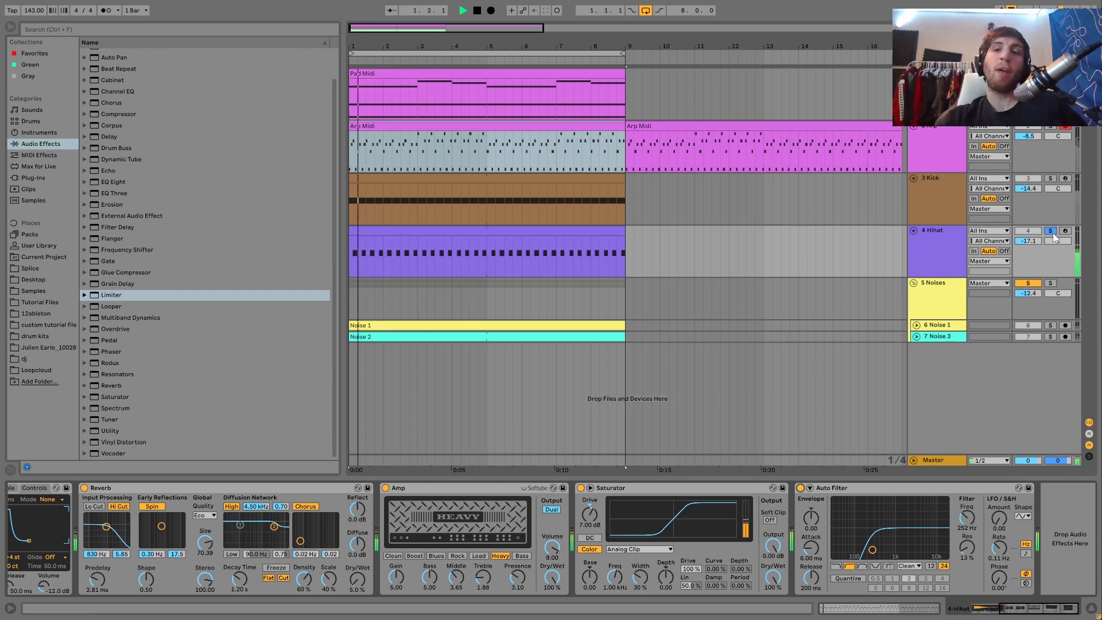
{"action": "key", "text": "space"}
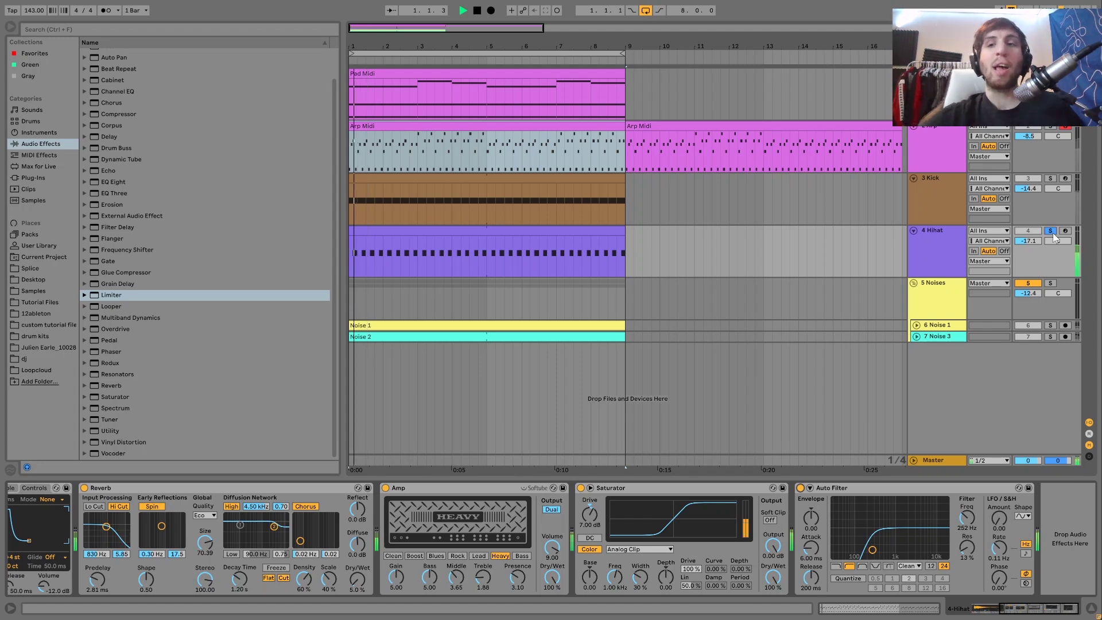
Compare the Hihat in the full mix with the soloed Hihat by toggling its solo during playback.
{"action": "left_click", "coordinate": [1051, 231]}
{"action": "left_click", "coordinate": [958, 248]}
{"action": "key", "text": "space"}
{"action": "left_click", "coordinate": [1051, 231]}
{"action": "key", "text": "space"}
{"action": "key", "text": "space"}
{"action": "key", "text": "space"}
{"action": "key", "text": "space"}
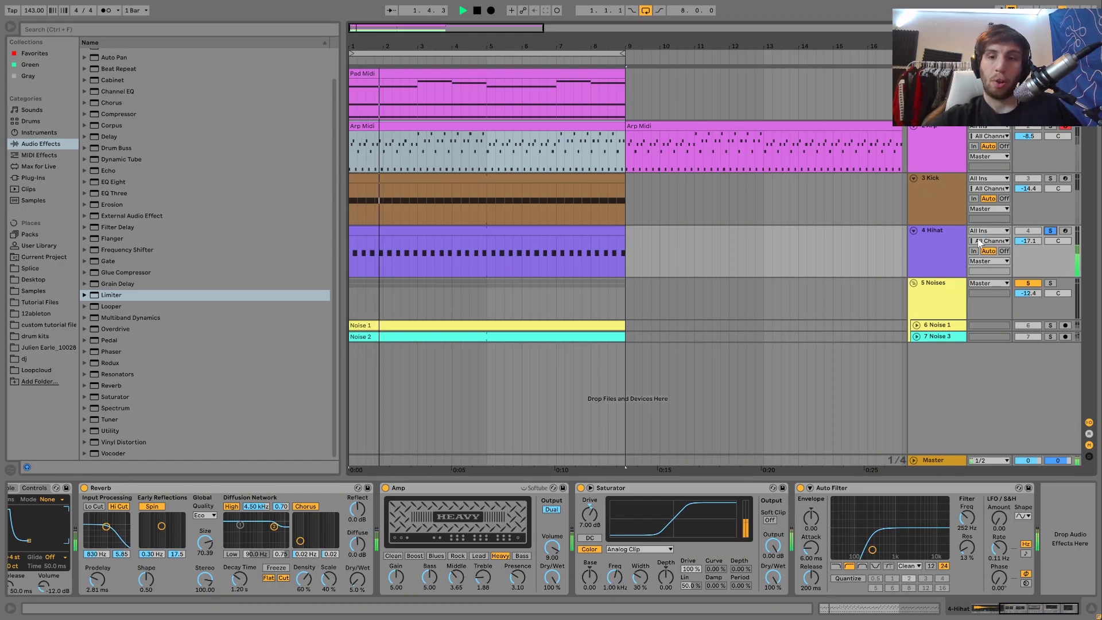
{"action": "left_click", "coordinate": [1050, 231]}
{"action": "left_click", "coordinate": [1050, 231]}
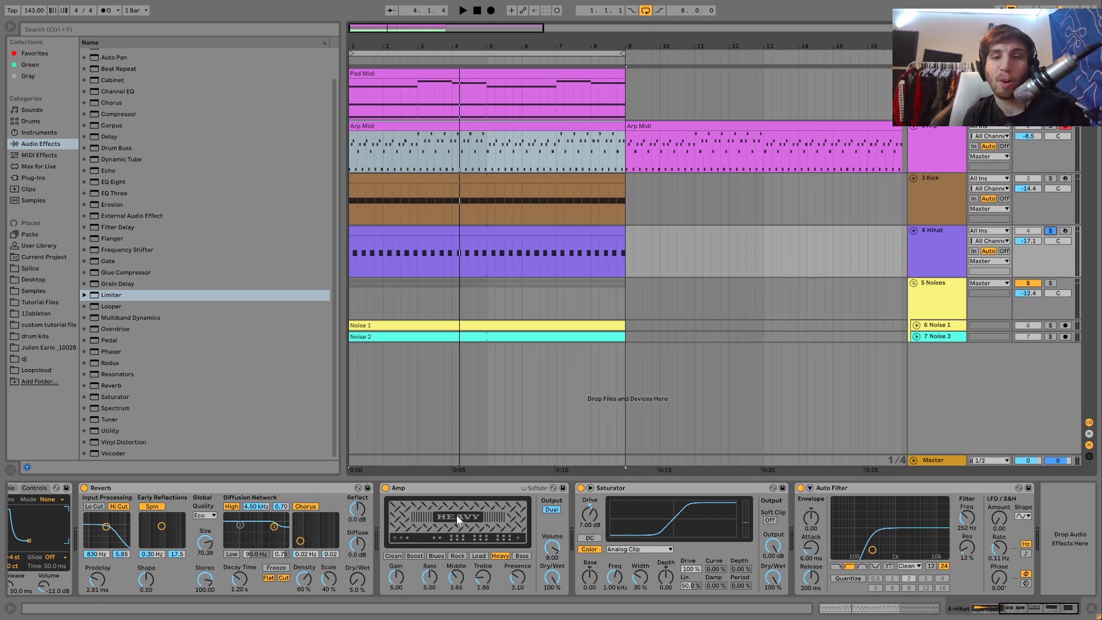
{"action": "key", "text": "space"}
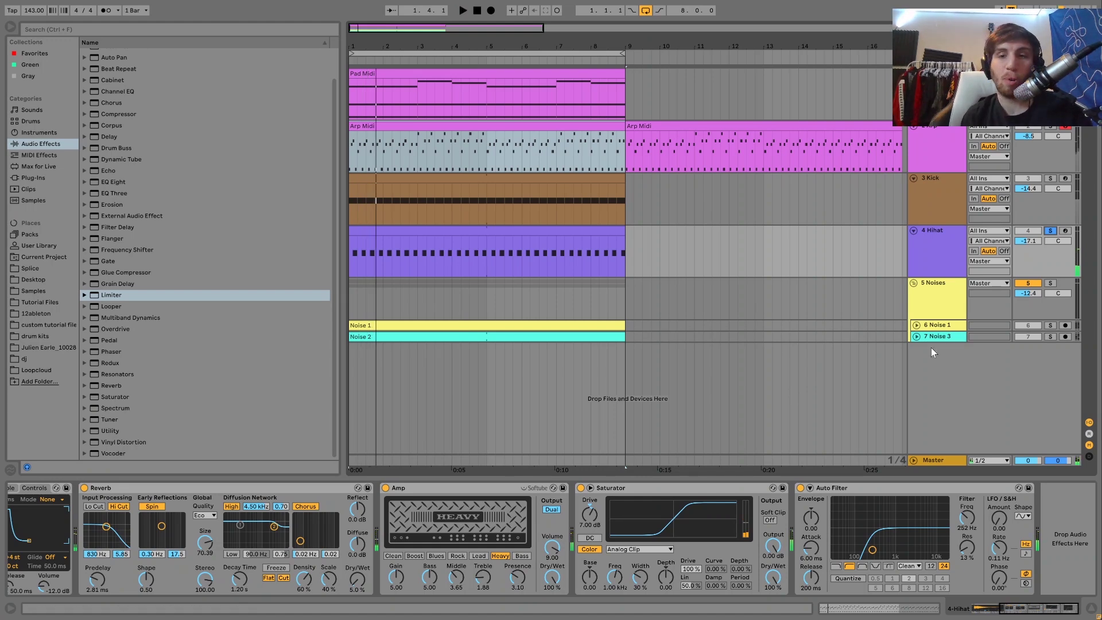
Solo the Noises group, show its effect chain and play it.
{"action": "left_click", "coordinate": [1050, 283]}
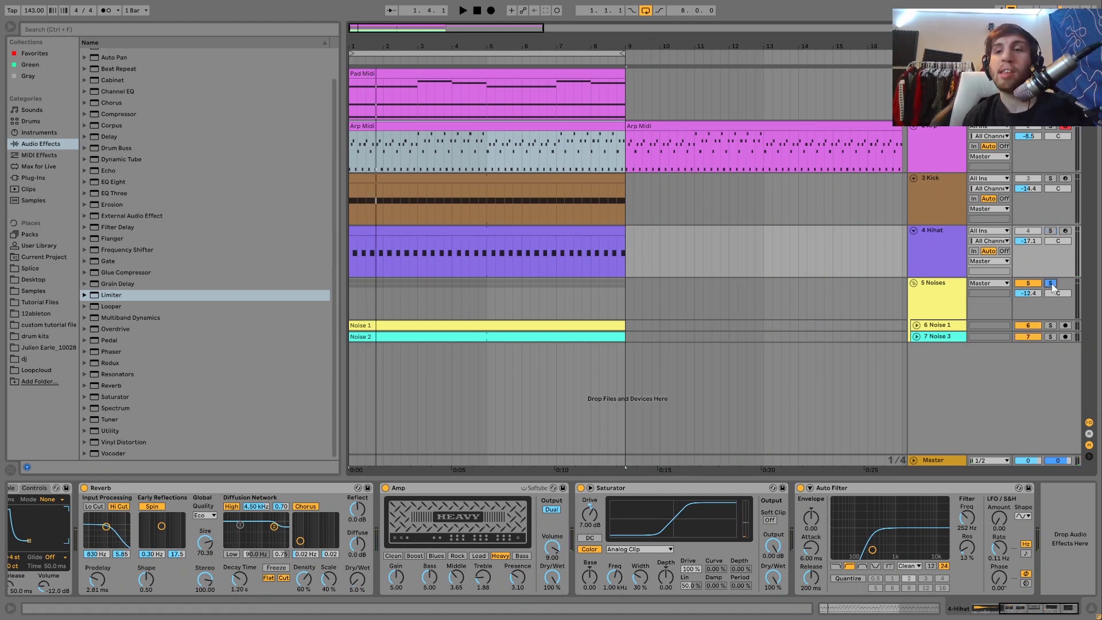
{"action": "left_click", "coordinate": [953, 292]}
{"action": "key", "text": "space"}
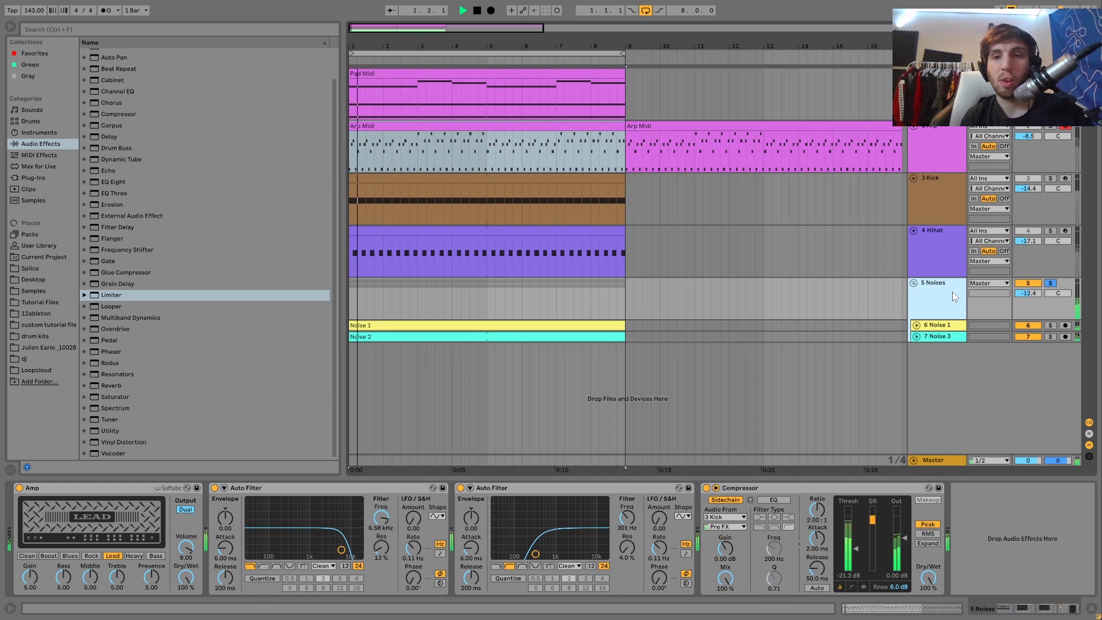
{"action": "key", "text": "space"}
Inspect the Noise 1 and Noise 3 tracks and preview Noise 1.wav and Noise 2.wav from the current project's imported samples.
{"action": "left_click", "coordinate": [940, 325]}
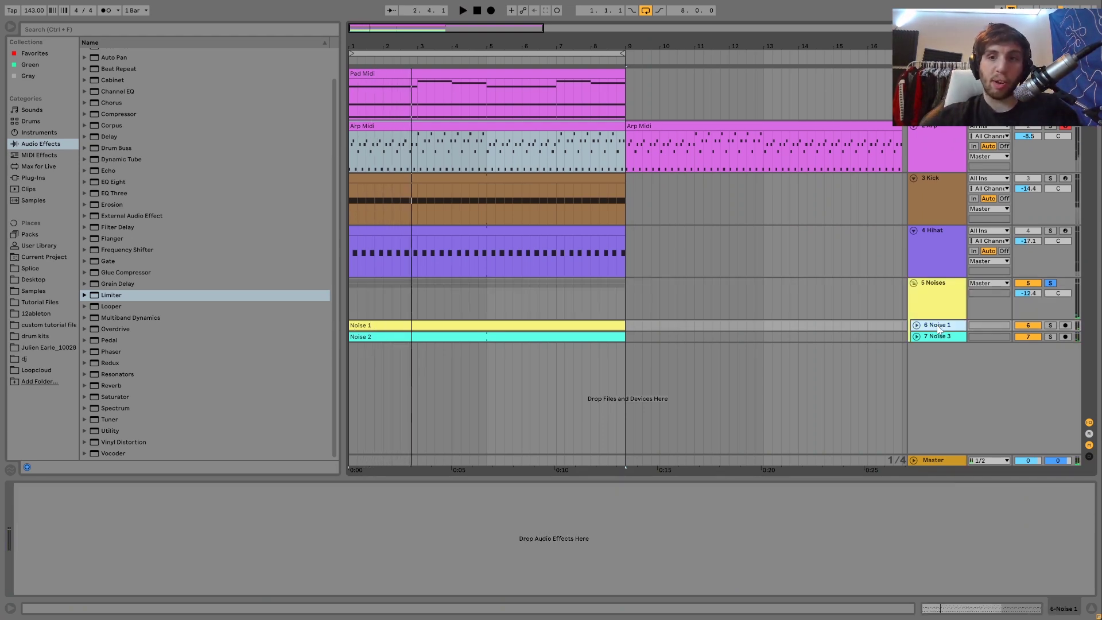
{"action": "left_click", "coordinate": [570, 332]}
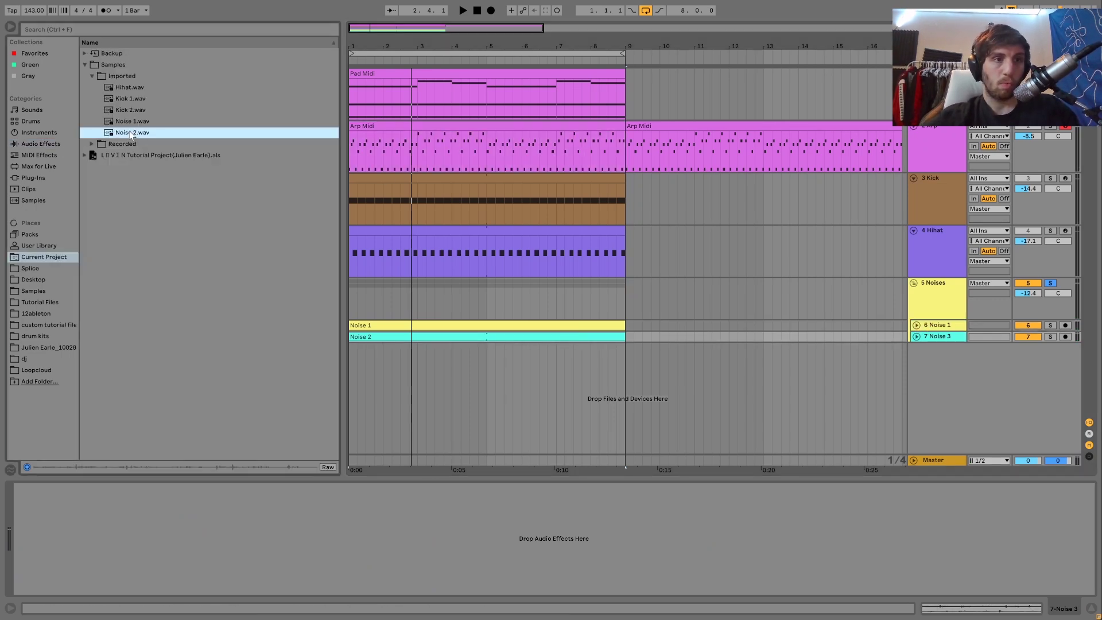
{"action": "left_click", "coordinate": [128, 123]}
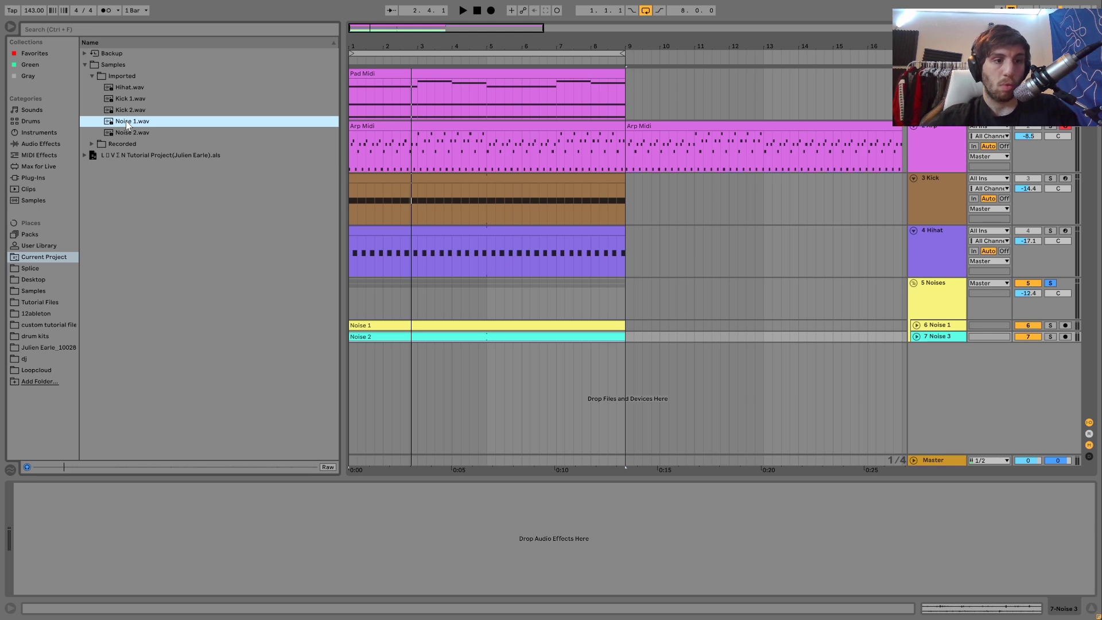
{"action": "key", "text": "Down"}
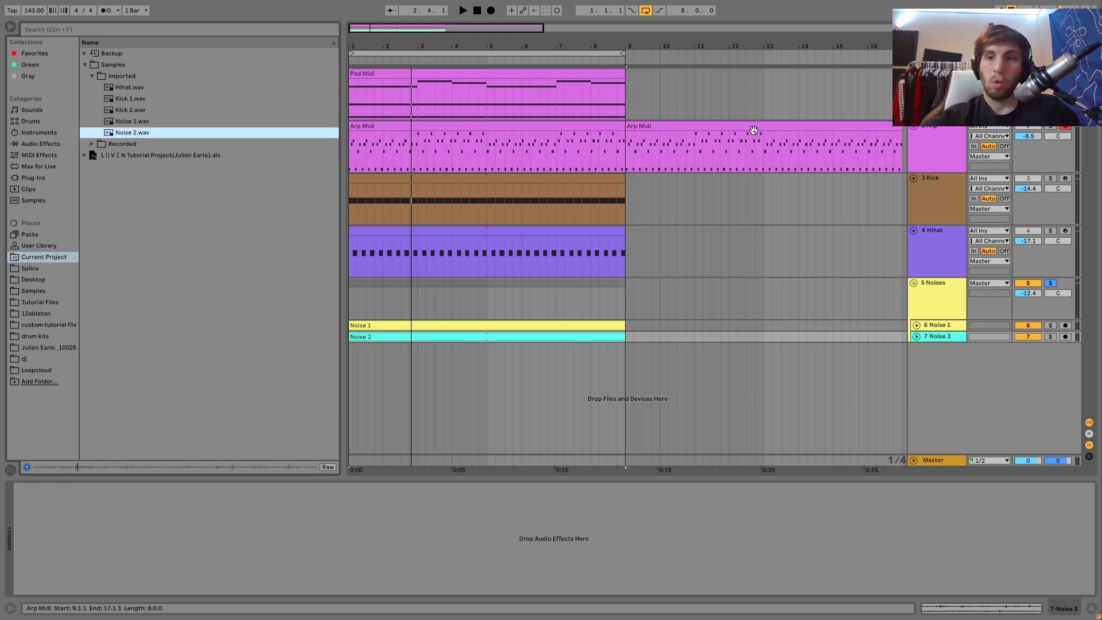
Play Noise 1 and Noise 3 soloed individually, and return to soloing the whole Noises group with its effects shown.
{"action": "key", "text": "space"}
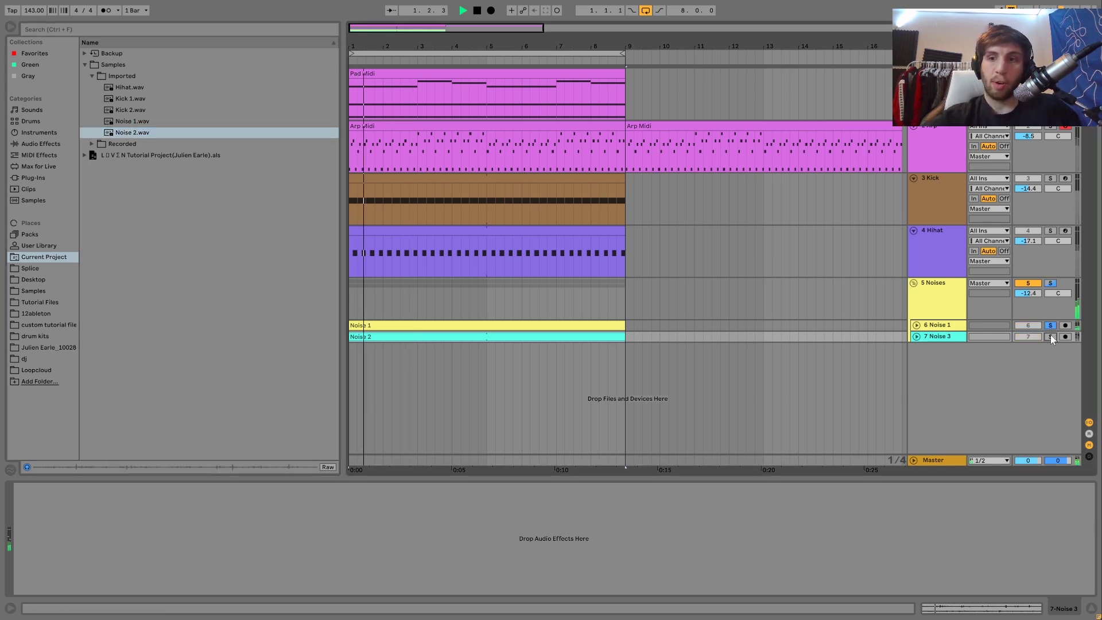
{"action": "left_click", "coordinate": [940, 305]}
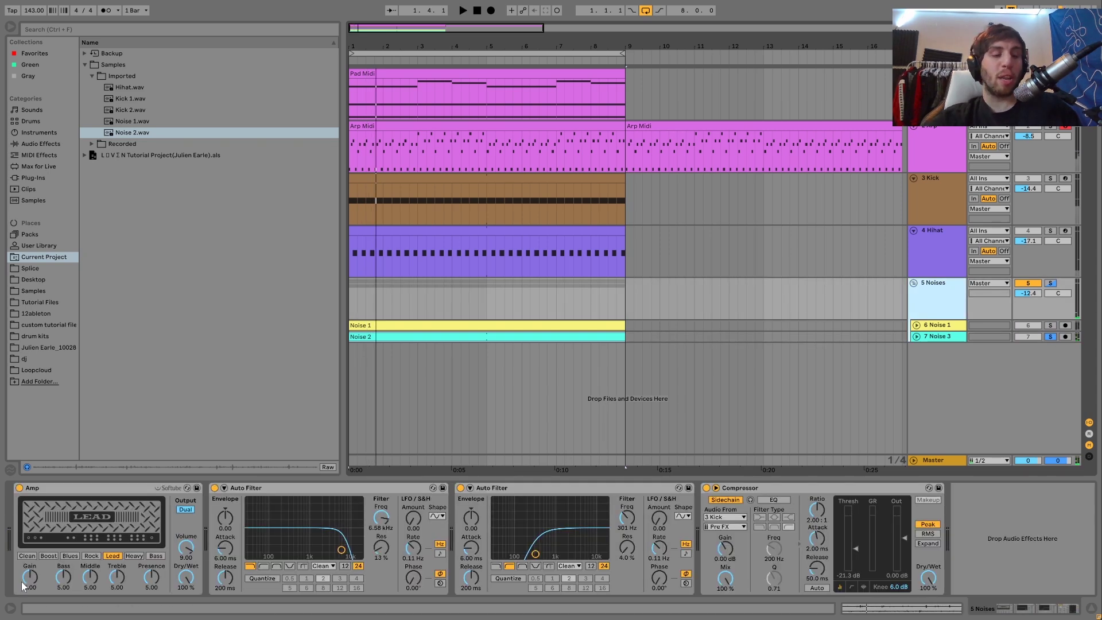
{"action": "left_click", "coordinate": [1055, 284]}
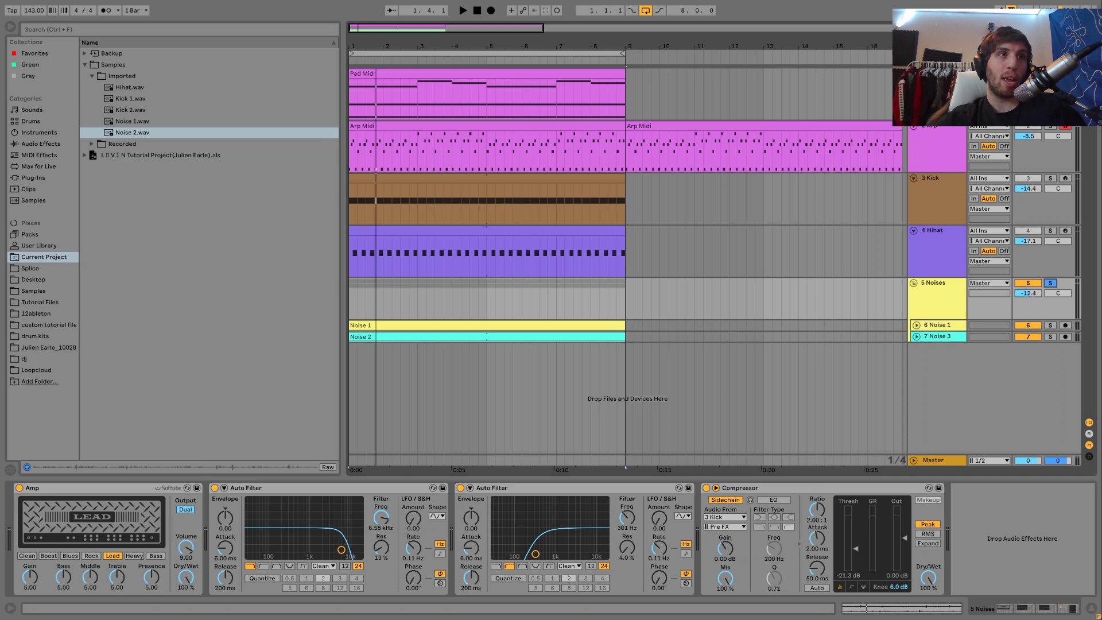
{"action": "left_click", "coordinate": [944, 287]}
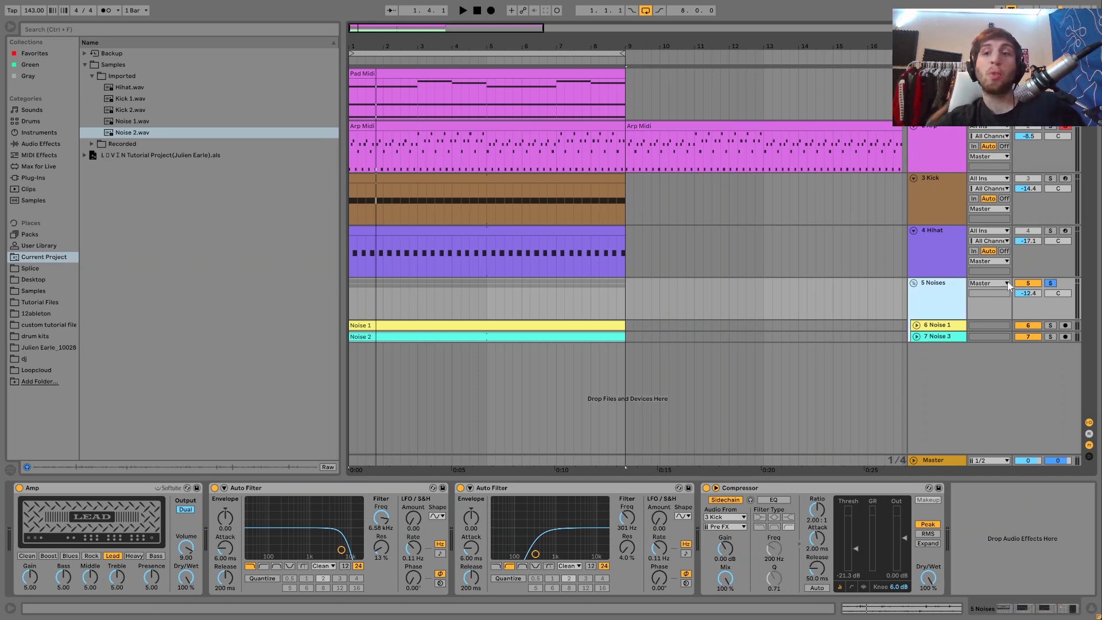
Play the Kick soloed together with the Noises group to hear the sidechain compression, and unsolo the Kick.
{"action": "left_click", "coordinate": [1051, 178]}
{"action": "key", "text": "space"}
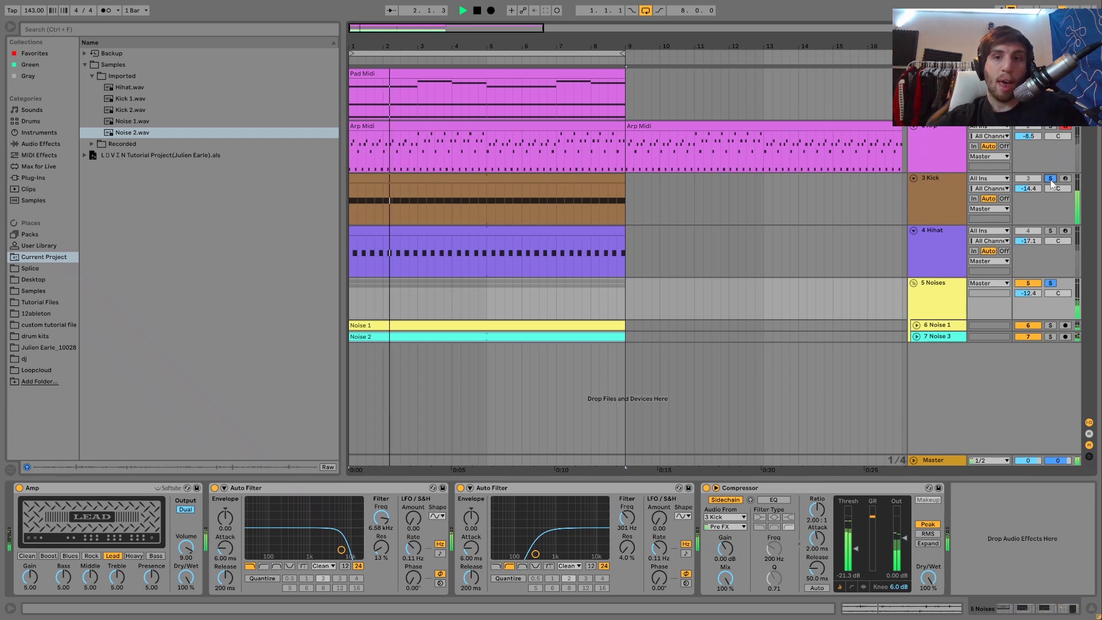
{"action": "left_click", "coordinate": [1051, 179]}
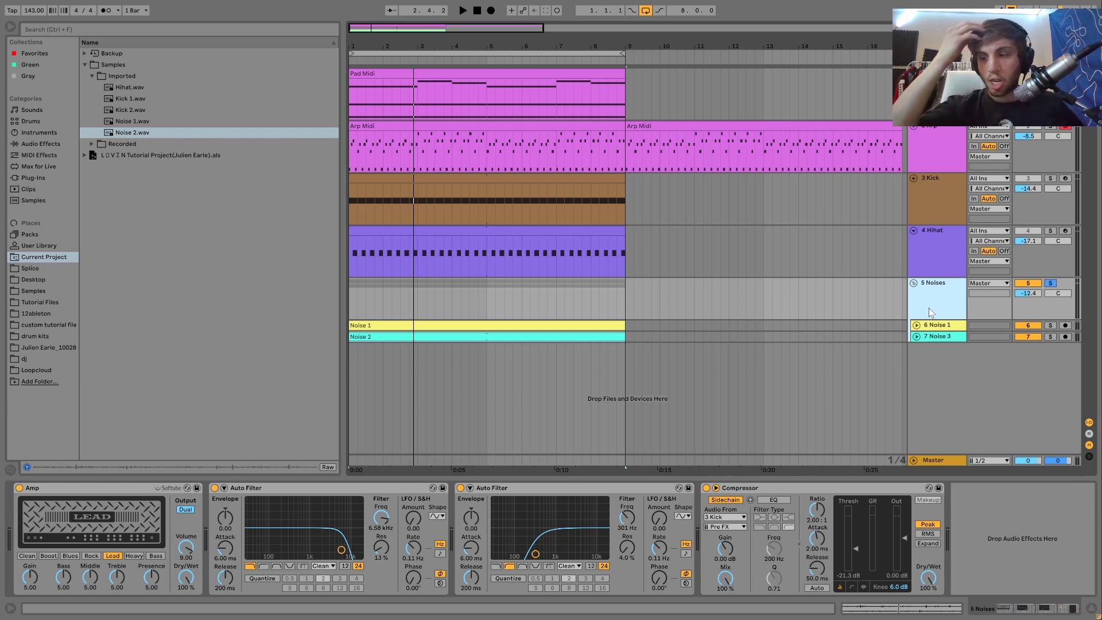
Play the soloed Noises group from the start with both Auto Filters active.
{"action": "key", "text": "space"}
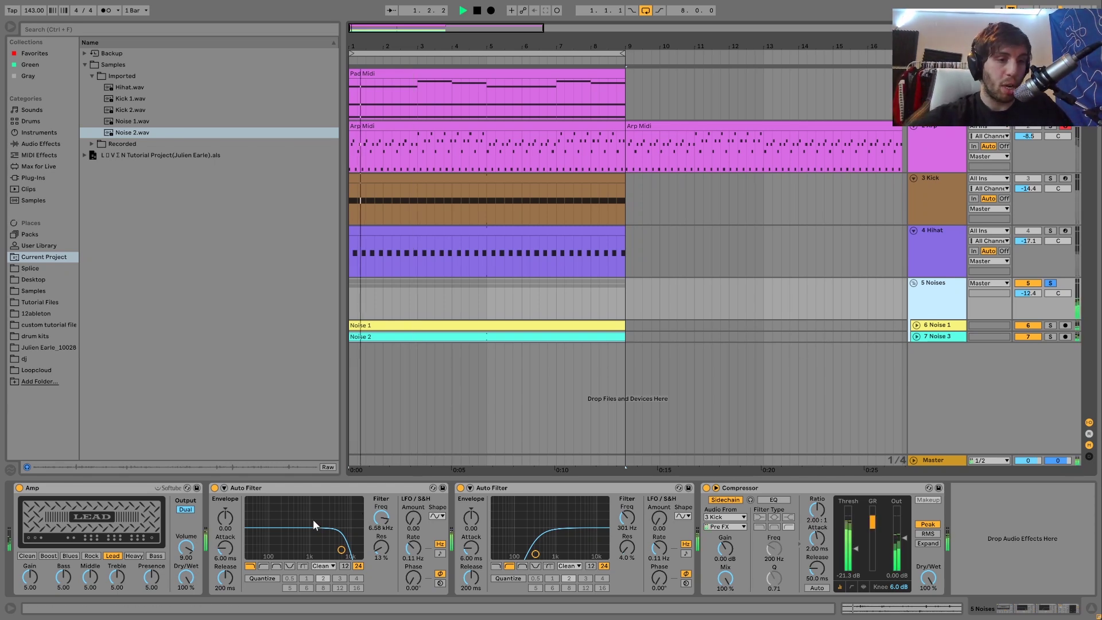
{"action": "key", "text": "space"}
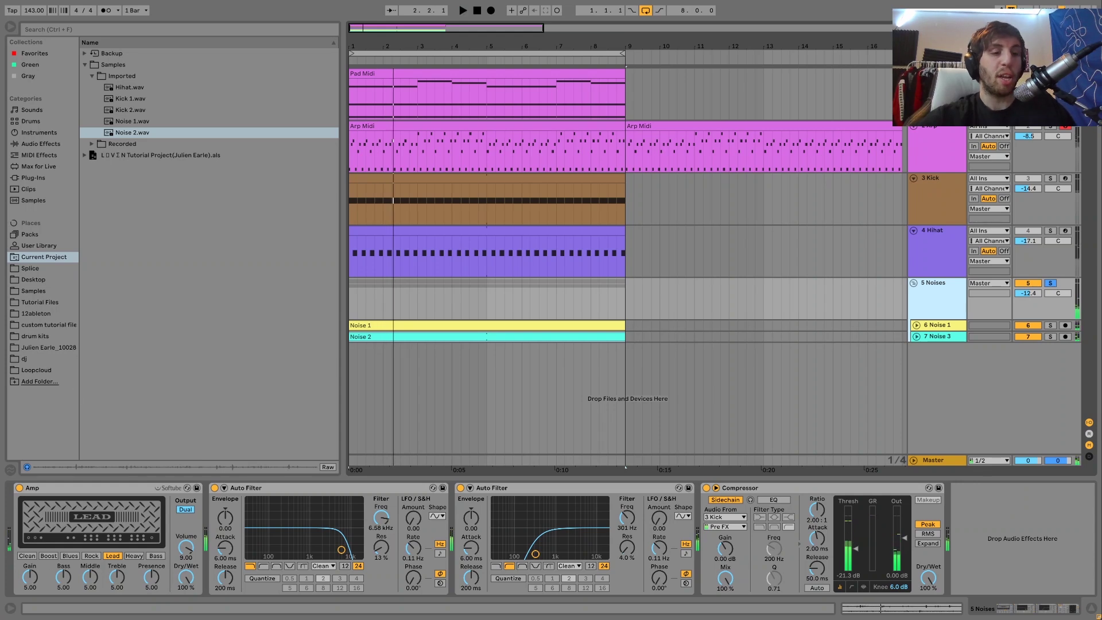
{"action": "key", "text": "space"}
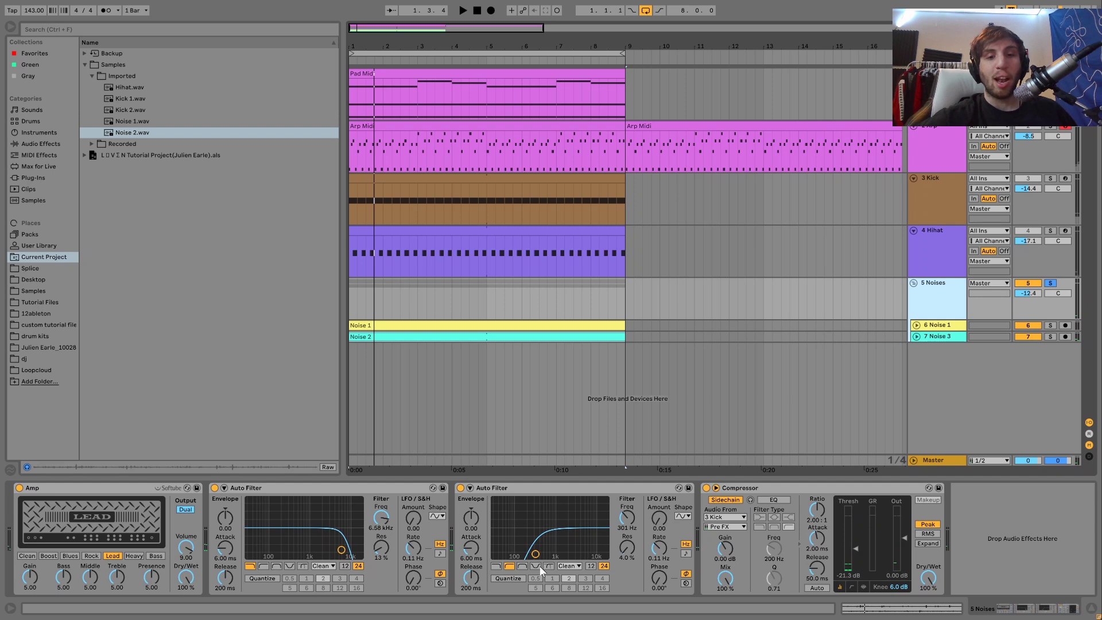
Bypass both Auto Filters on the Noises group and play it unfiltered.
{"action": "left_click", "coordinate": [460, 488]}
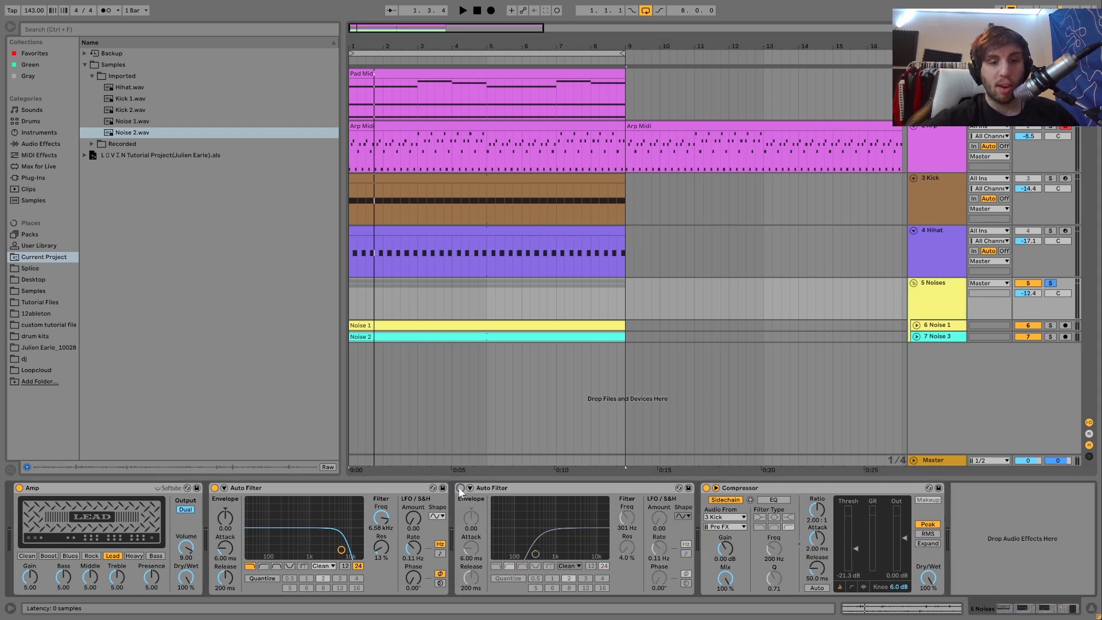
{"action": "left_click", "coordinate": [214, 488]}
{"action": "key", "text": "space"}
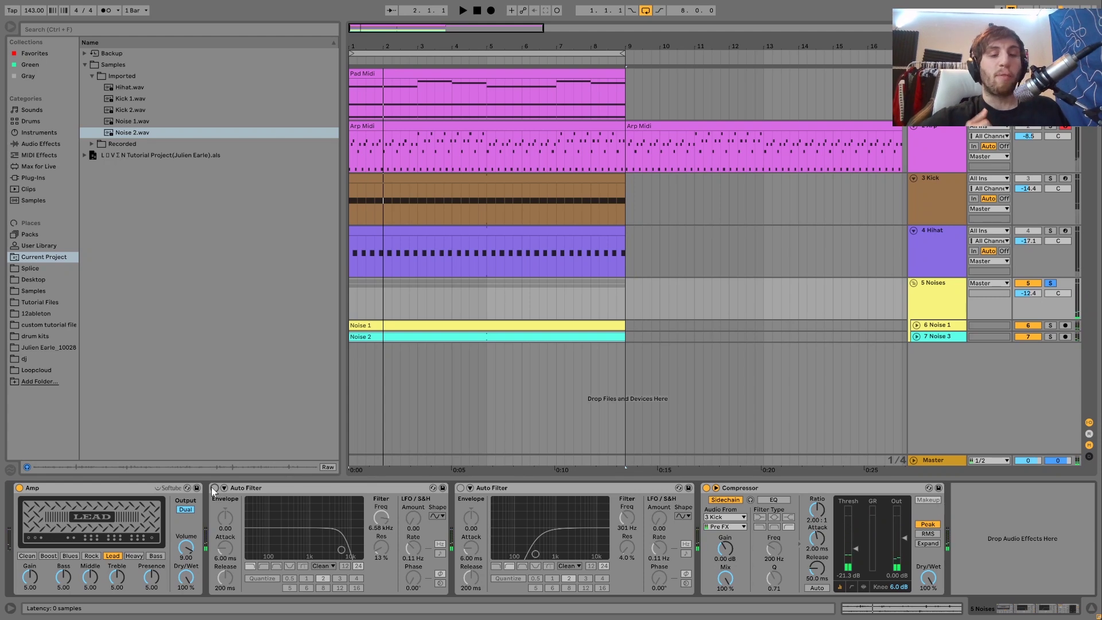
Re-enable the Noises group's low-pass and high-pass Auto Filters one after the other, playing the group to hear each filter's effect.
{"action": "left_click", "coordinate": [215, 488]}
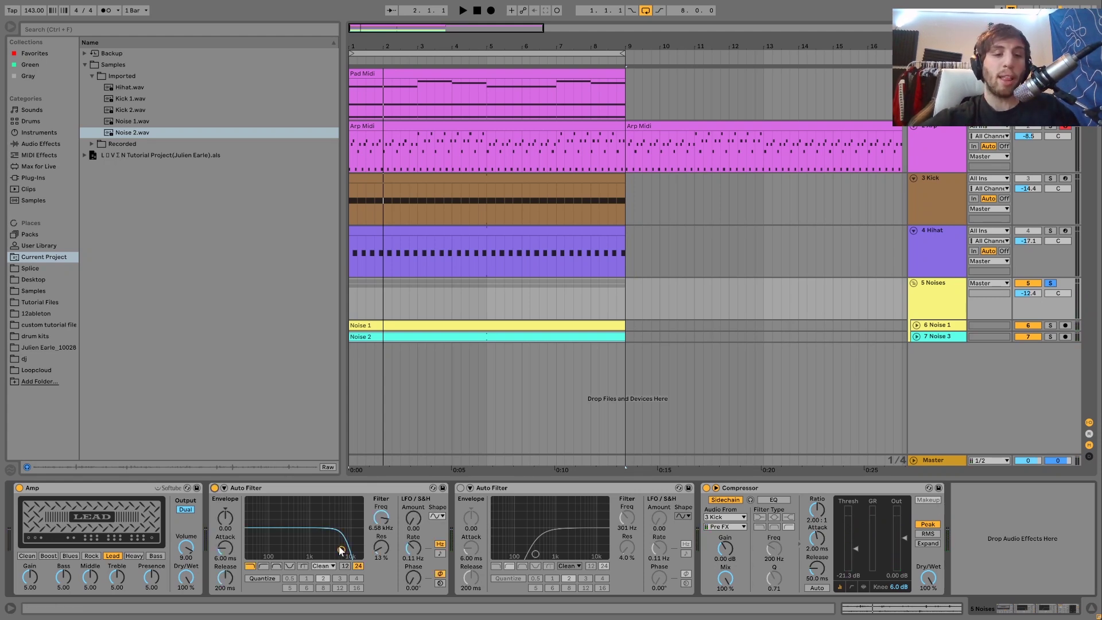
{"action": "key", "text": "space"}
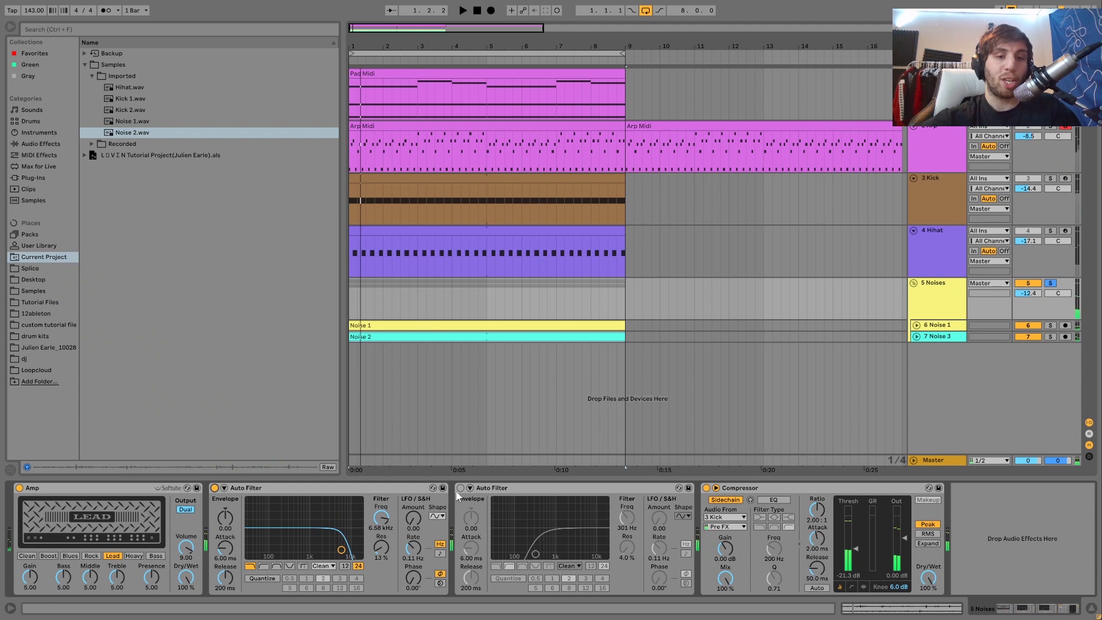
{"action": "left_click", "coordinate": [460, 488]}
{"action": "key", "text": "space"}
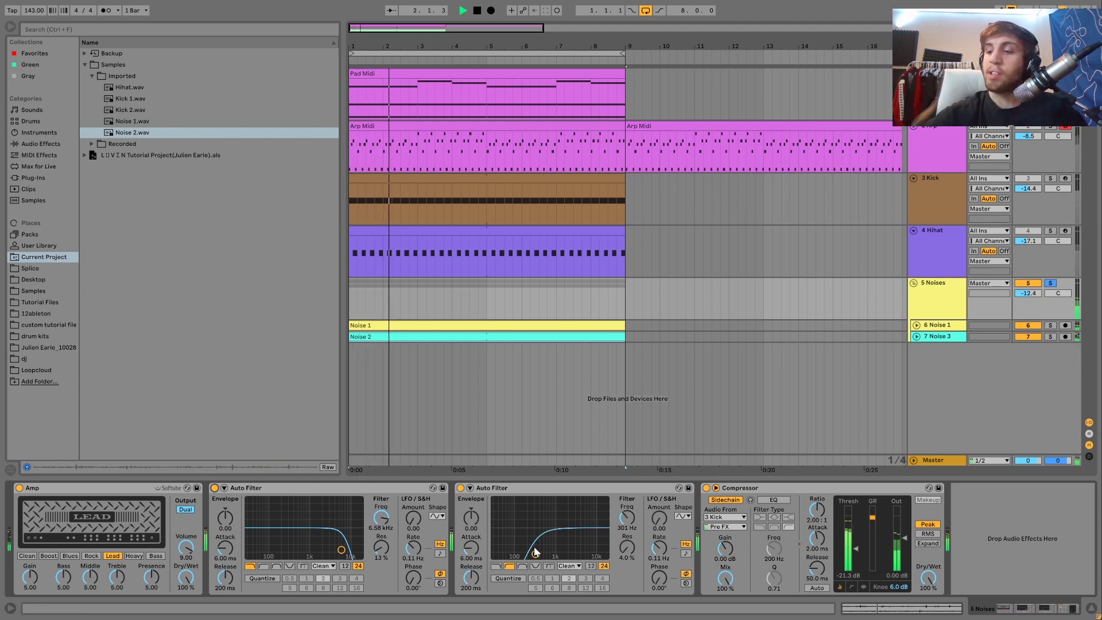
{"action": "key", "text": "space"}
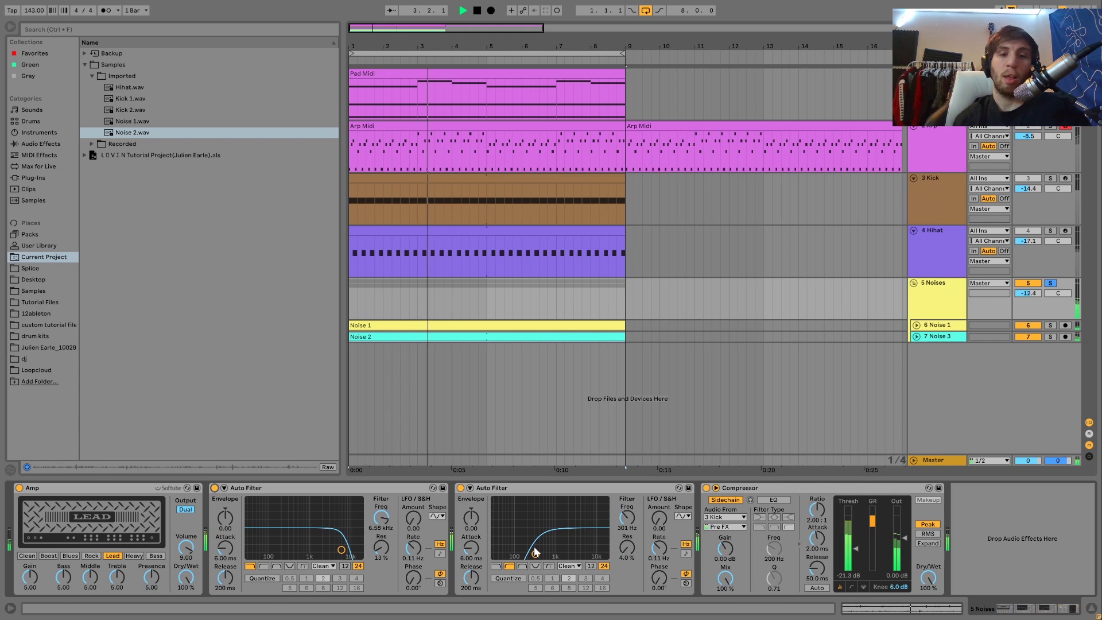
{"action": "key", "text": "space"}
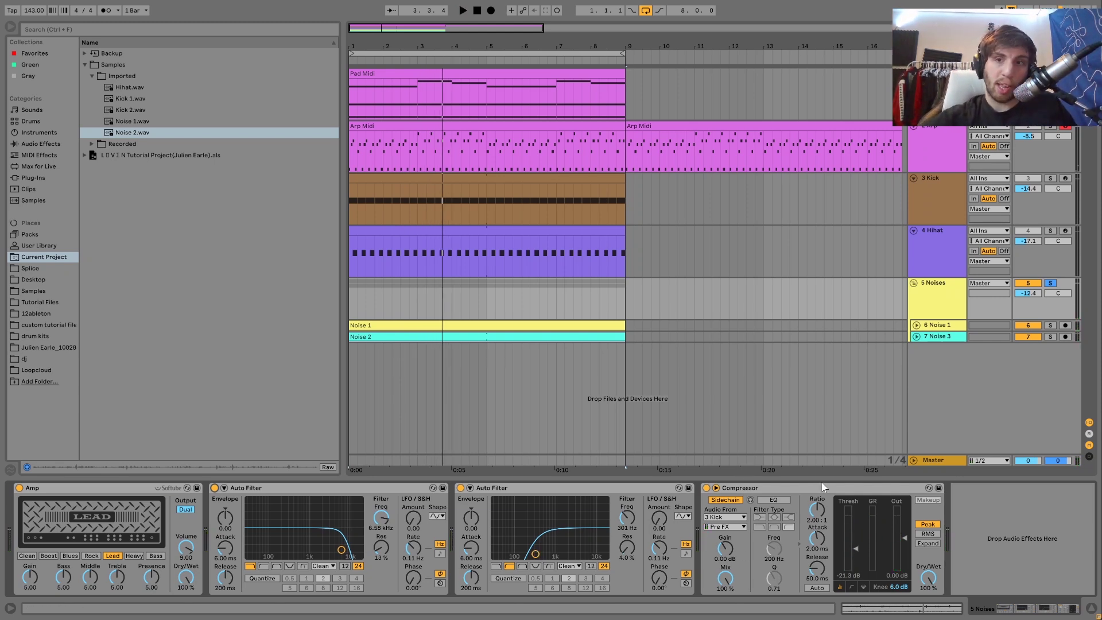
Play the Noises group with the Kick soloed alongside to hear the sidechain compression, and unsolo both to hear the full mix.
{"action": "key", "text": "space"}
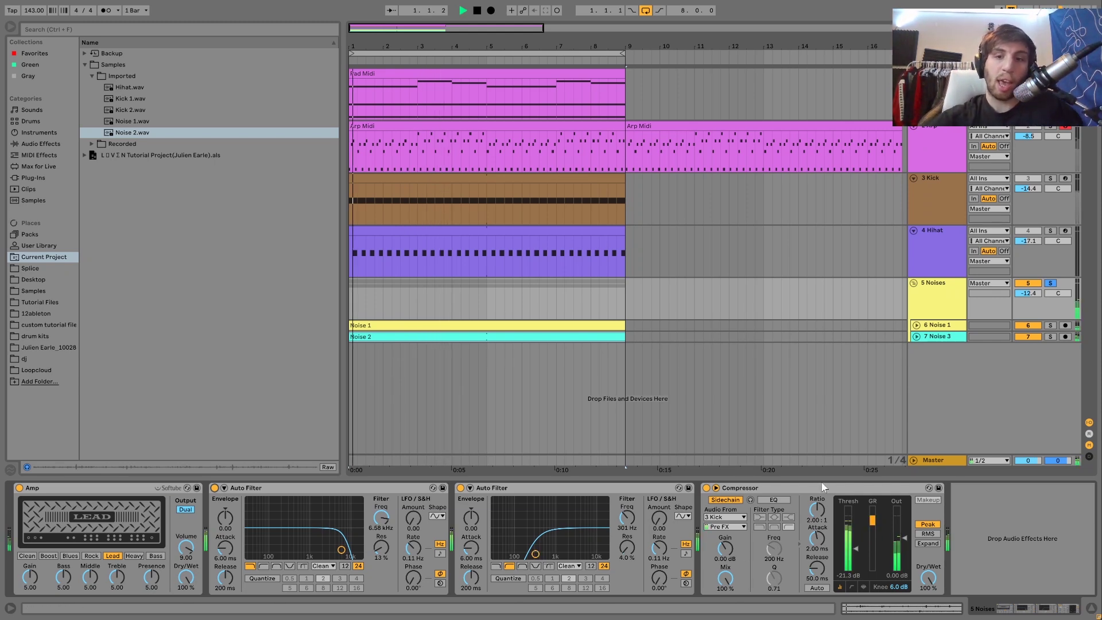
{"action": "left_click", "coordinate": [1051, 179]}
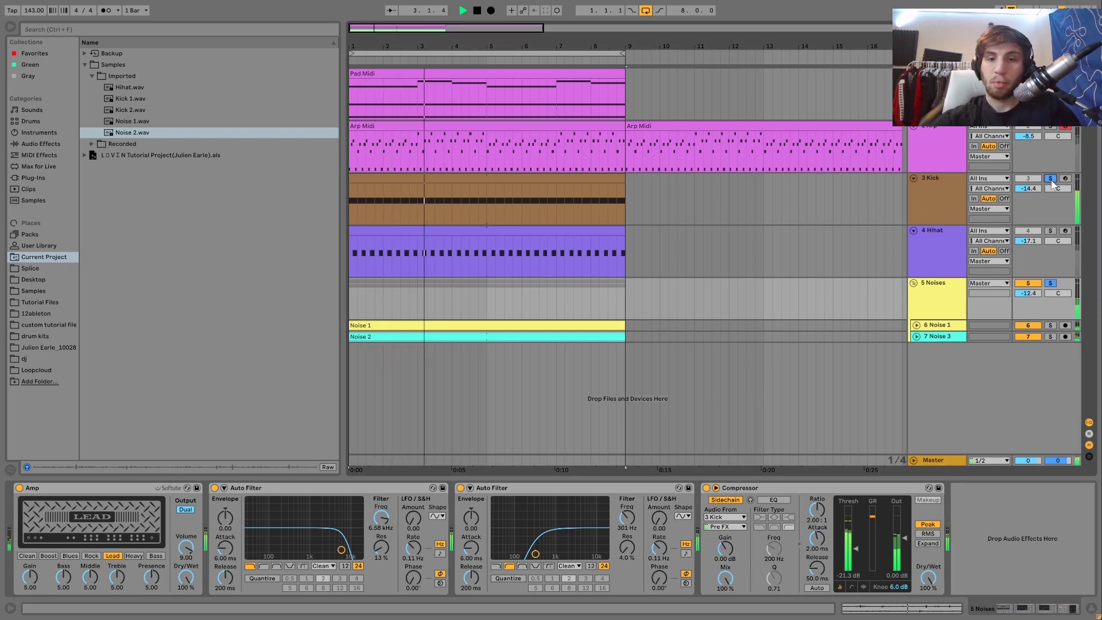
{"action": "left_click", "coordinate": [1051, 283]}
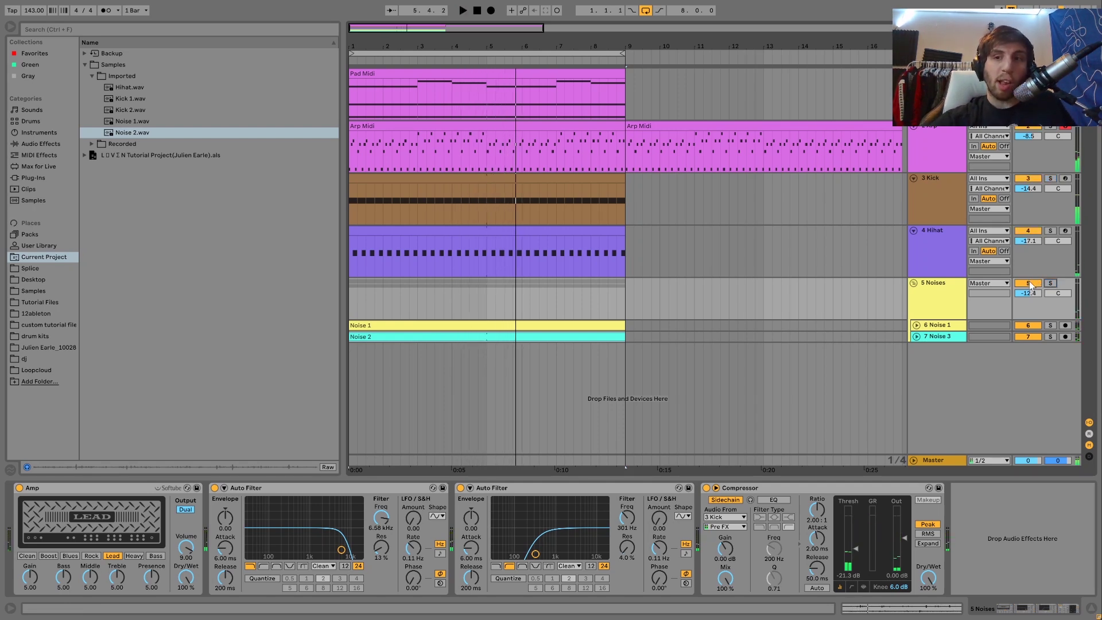
Play the full mix with the Noises group deactivated, and reactivate the group to compare the difference.
{"action": "left_click", "coordinate": [1027, 283]}
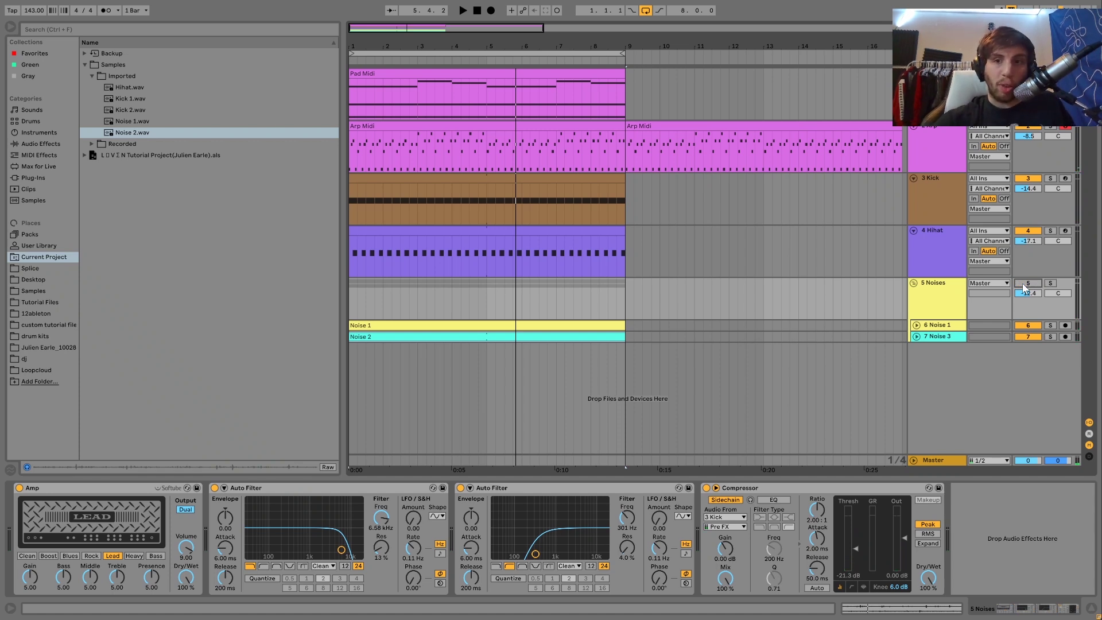
{"action": "key", "text": "space"}
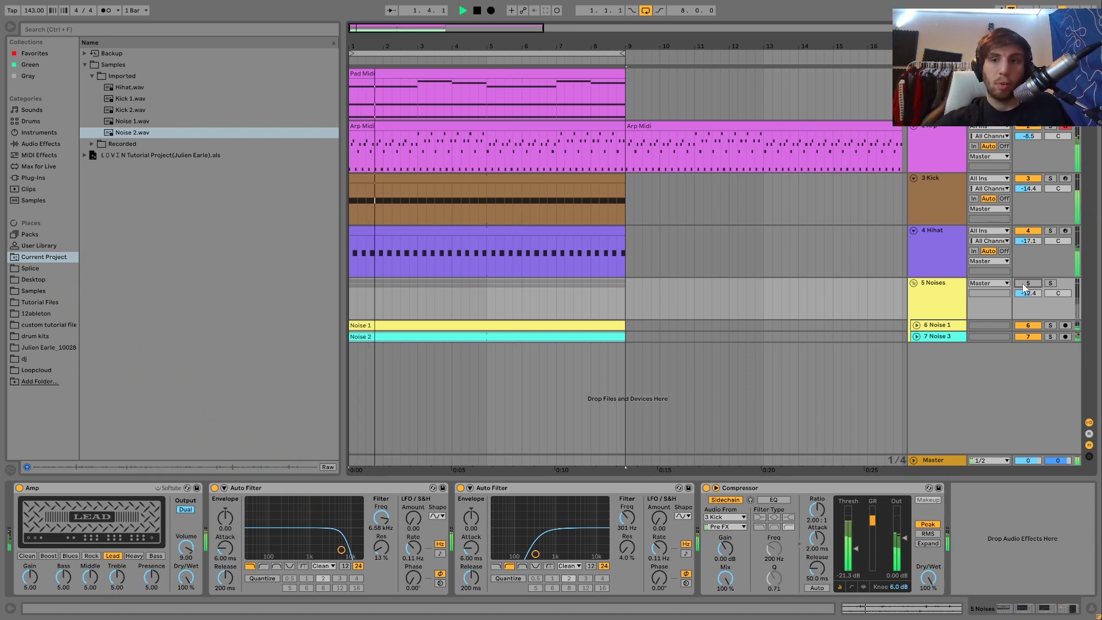
{"action": "left_click", "coordinate": [1026, 285]}
{"action": "left_click", "coordinate": [922, 297]}
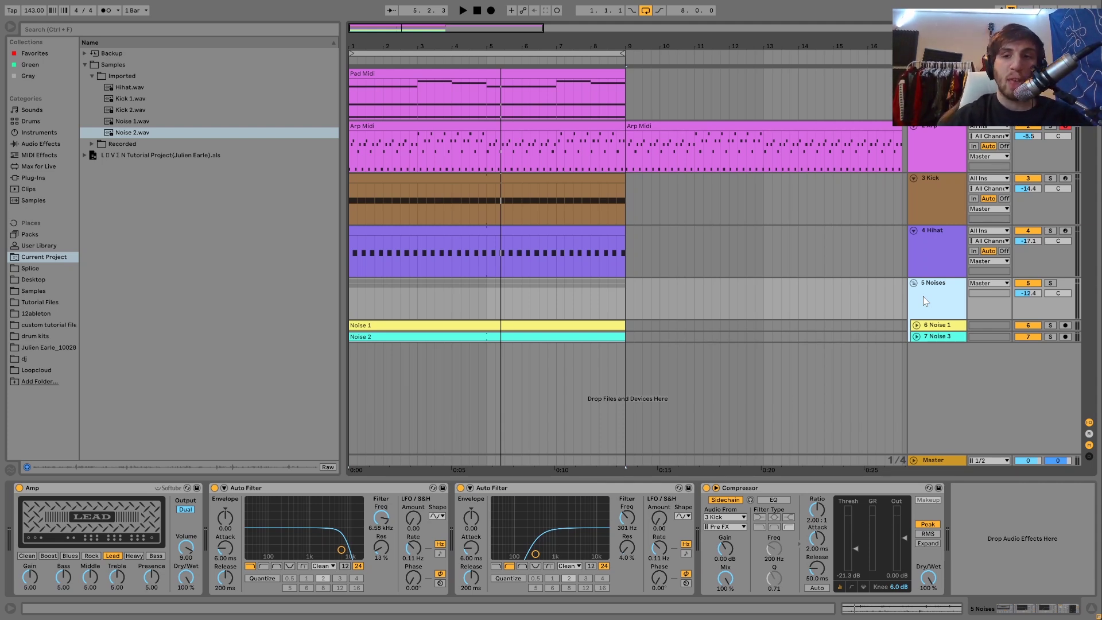
Play the full loop with all tracks active and fold the Hihat track.
{"action": "key", "text": "space"}
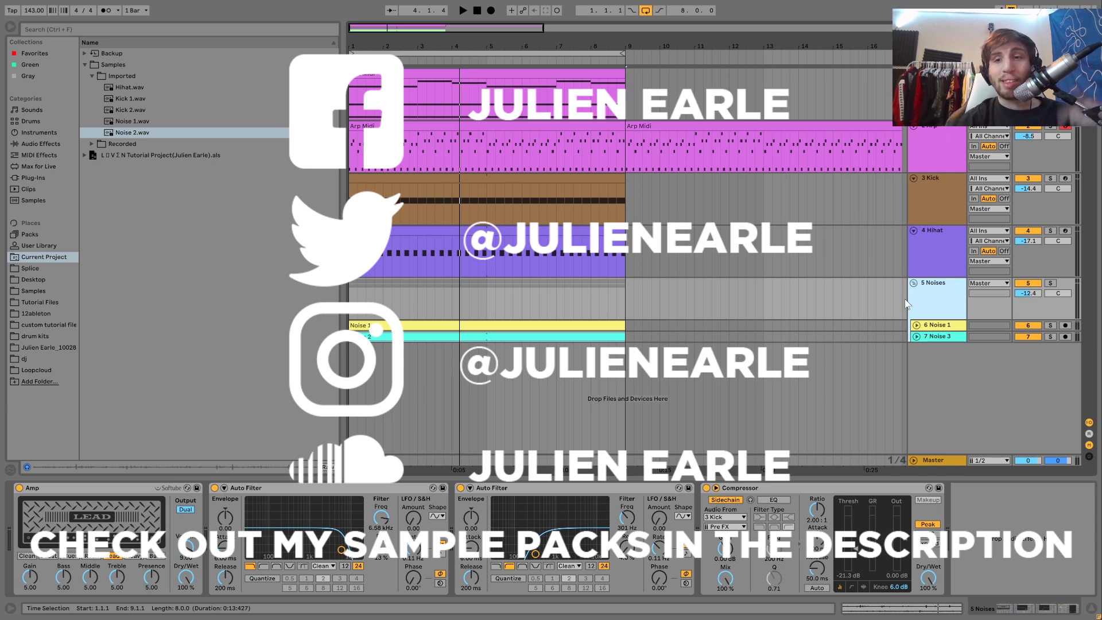
{"action": "left_click", "coordinate": [915, 230]}
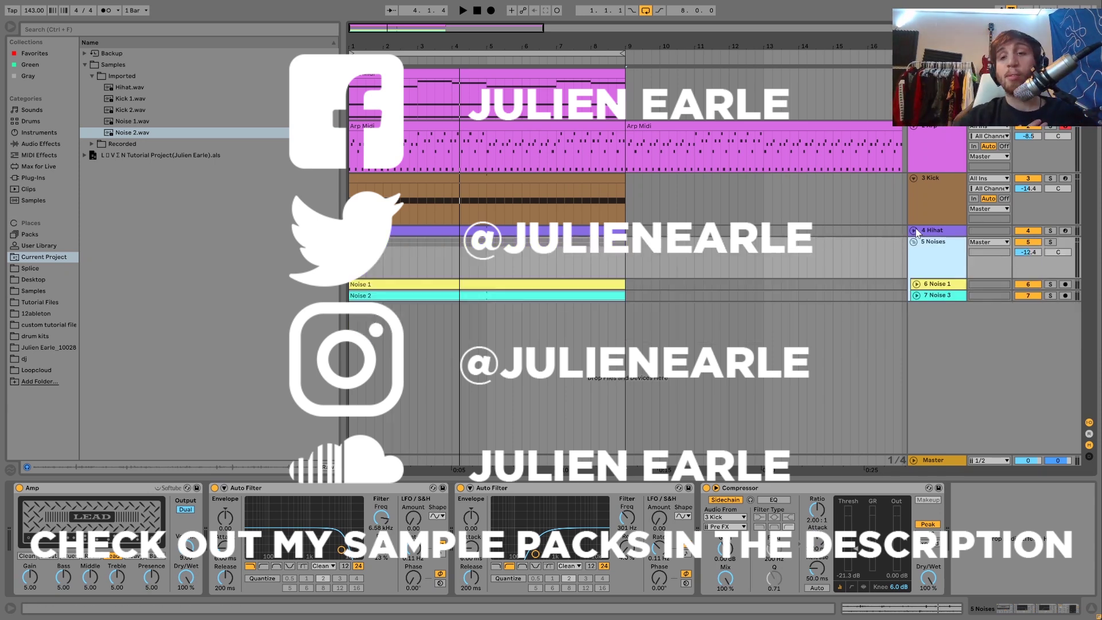